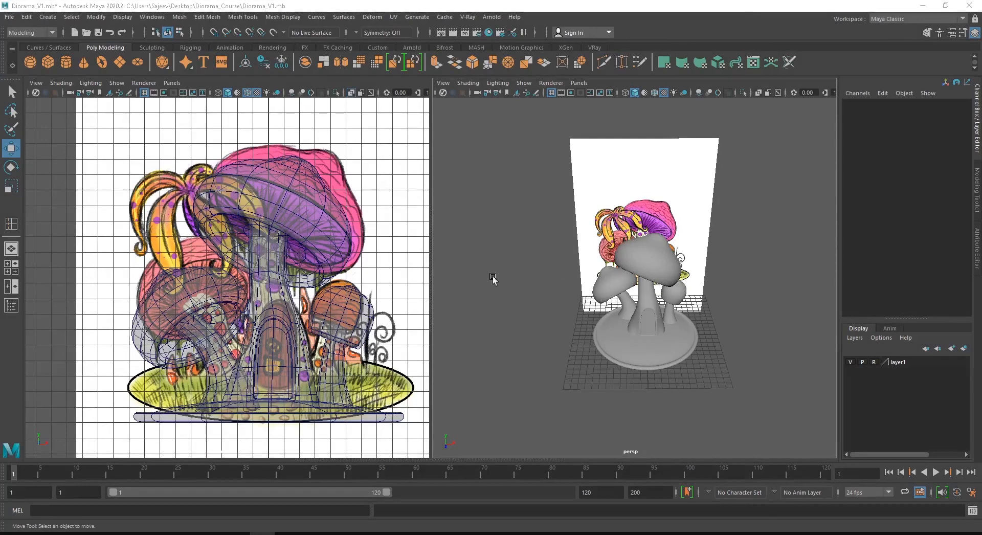
{"action": "left_click_drag", "start_coordinate": [587, 300], "coordinate": [542, 294], "text": "alt"}
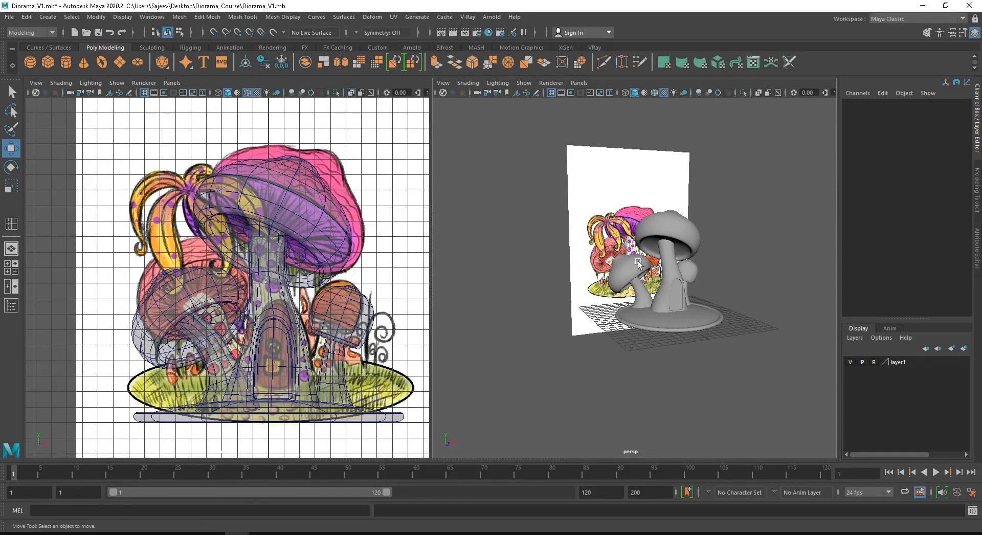
{"action": "mouse_move", "coordinate": [659, 288]}
{"action": "left_mouse_down", "text": "alt"}
{"action": "mouse_move", "coordinate": [675, 289]}
{"action": "mouse_move", "coordinate": [625, 292]}
{"action": "mouse_move", "coordinate": [654, 302]}
{"action": "left_mouse_up", "text": "alt"}
{"action": "scroll", "coordinate": [675, 290], "scroll_direction": "up", "scroll_amount": 4}
{"action": "scroll", "coordinate": [630, 299], "scroll_direction": "up", "scroll_amount": 3}
{"action": "left_click_drag", "start_coordinate": [627, 334], "coordinate": [608, 312], "text": "alt"}
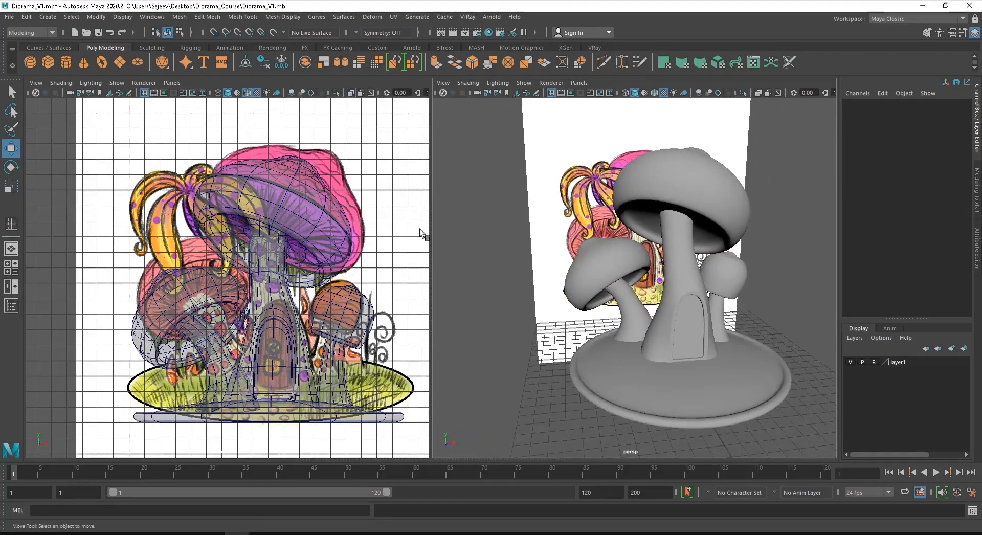
{"action": "left_click_drag", "start_coordinate": [581, 246], "coordinate": [658, 250], "text": "alt"}
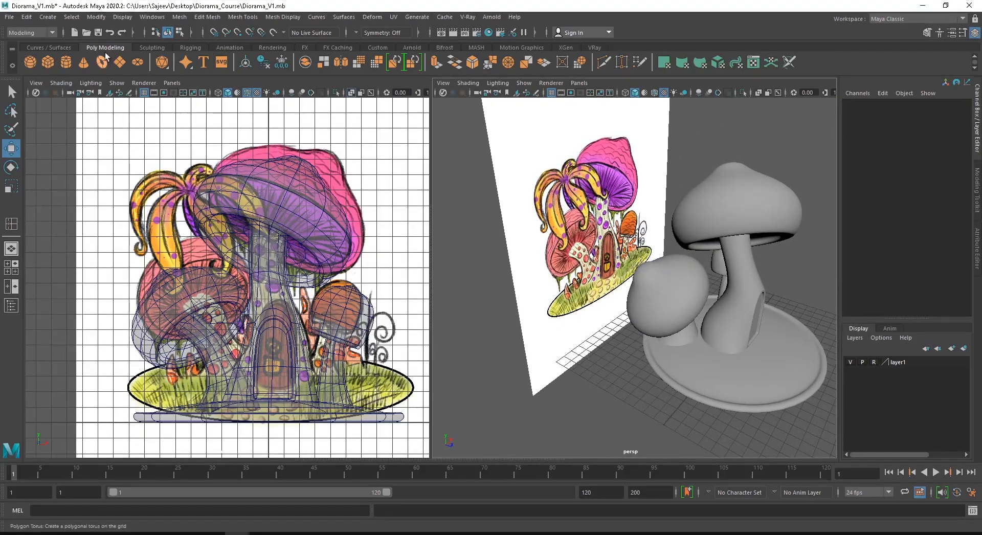
Draw an EP curve in the front view from beside the mushroom house's door up to the centre of the yellow tentacle plant
{"action": "left_click", "coordinate": [48, 47]}
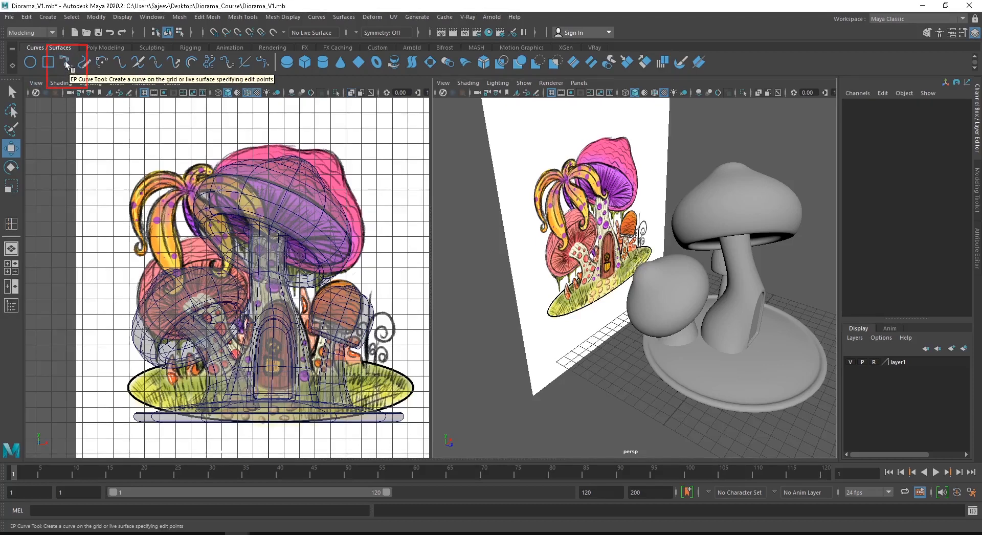
{"action": "left_click", "coordinate": [66, 60]}
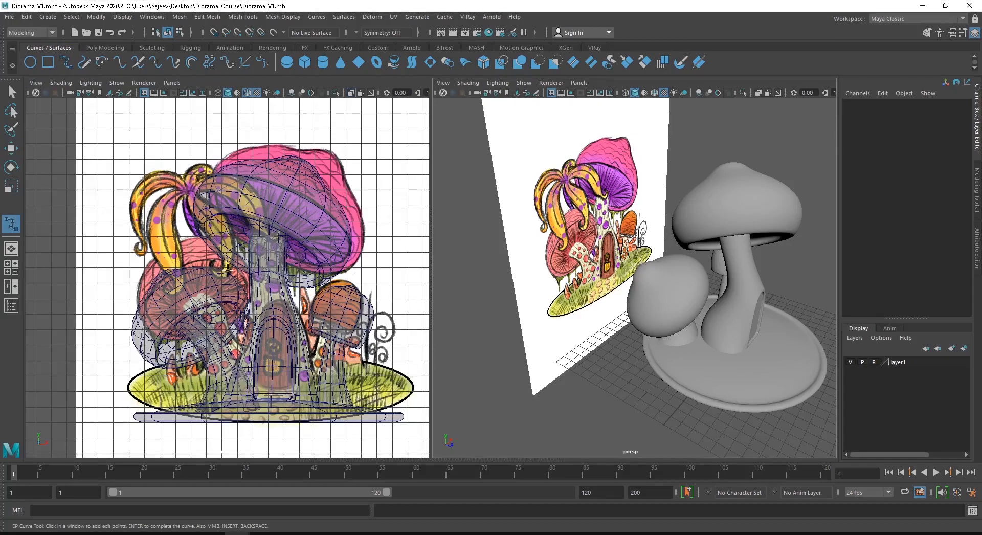
{"action": "right_click_drag", "start_coordinate": [227, 270], "coordinate": [265, 343], "text": "alt"}
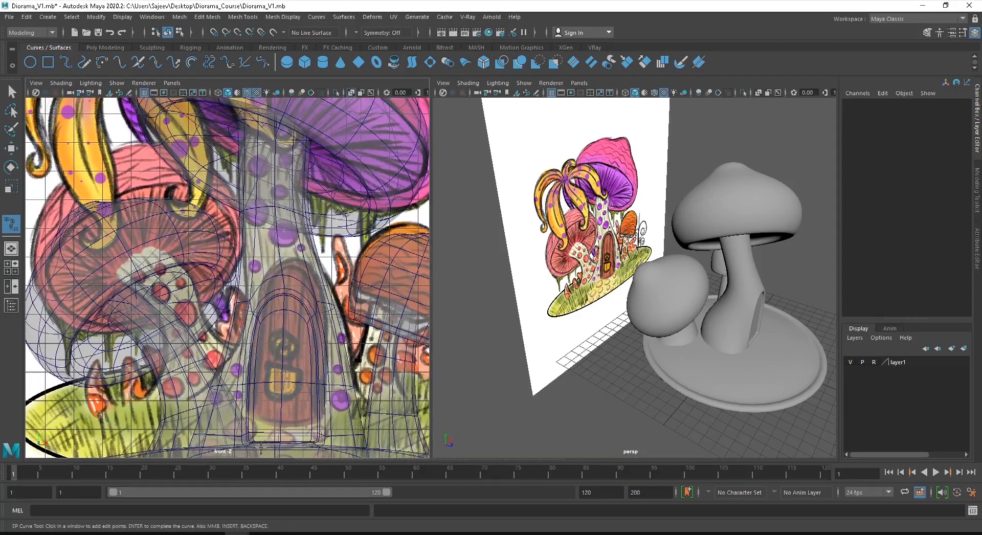
{"action": "middle_click_drag", "start_coordinate": [267, 448], "coordinate": [264, 418], "text": "alt"}
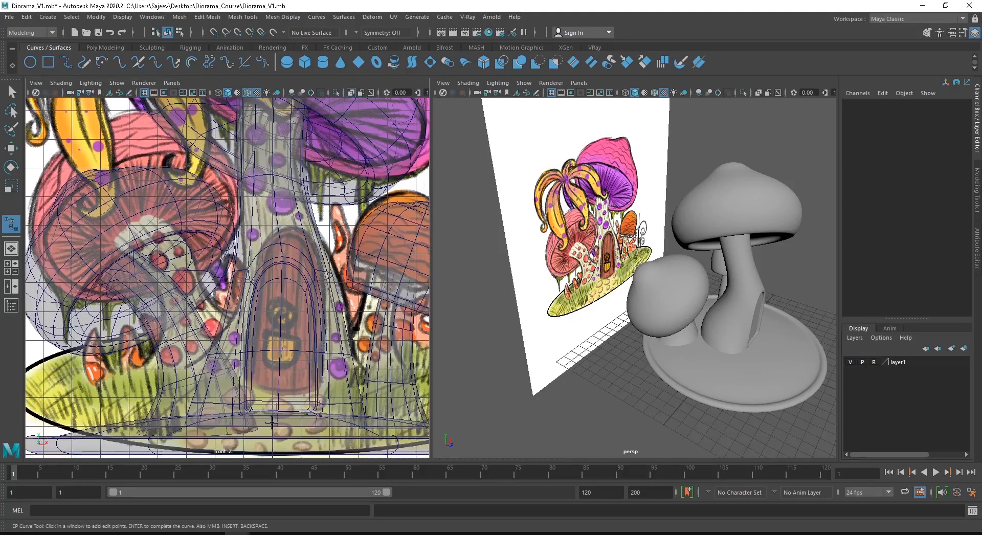
{"action": "left_click", "coordinate": [245, 390]}
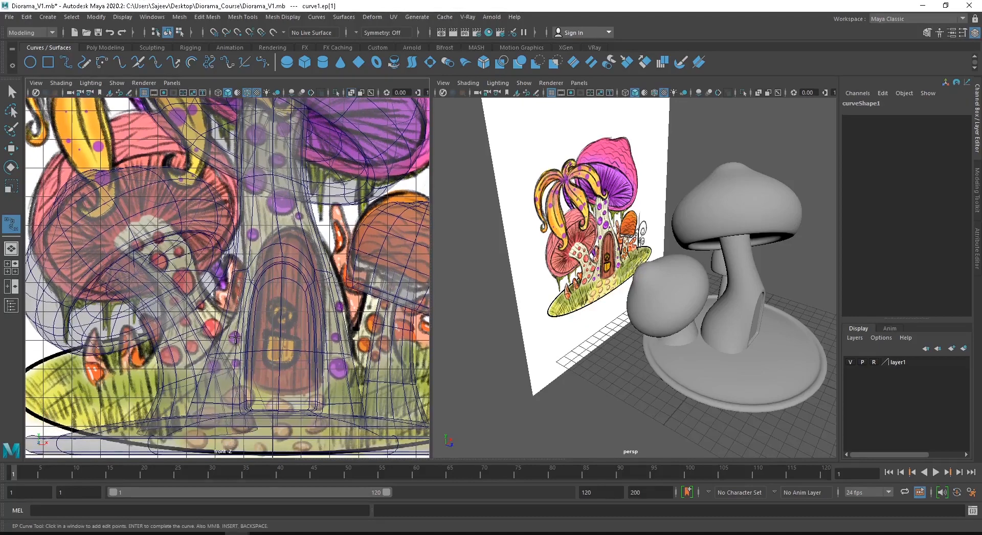
{"action": "left_click", "coordinate": [208, 216]}
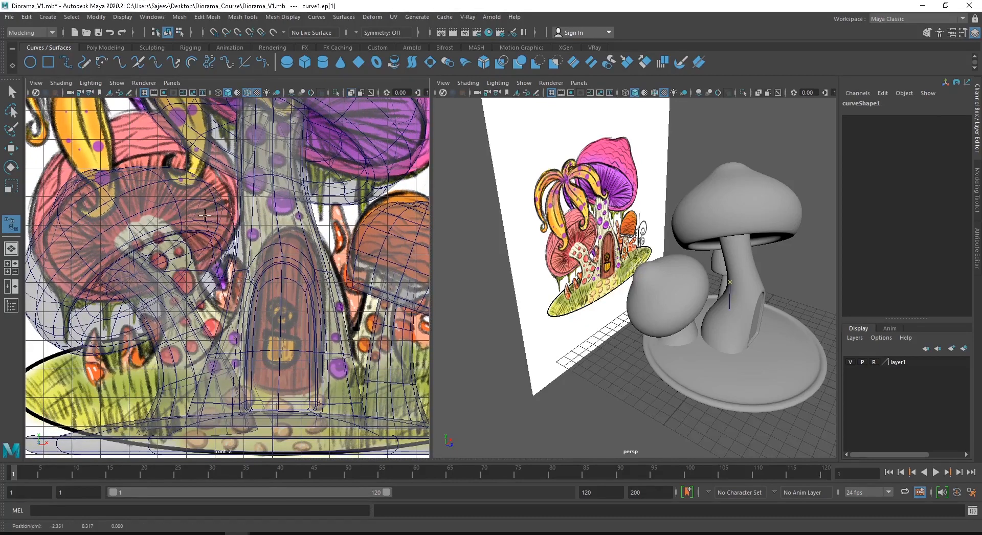
{"action": "scroll", "coordinate": [209, 255], "scroll_direction": "up", "scroll_amount": 3}
{"action": "left_click", "coordinate": [200, 216]}
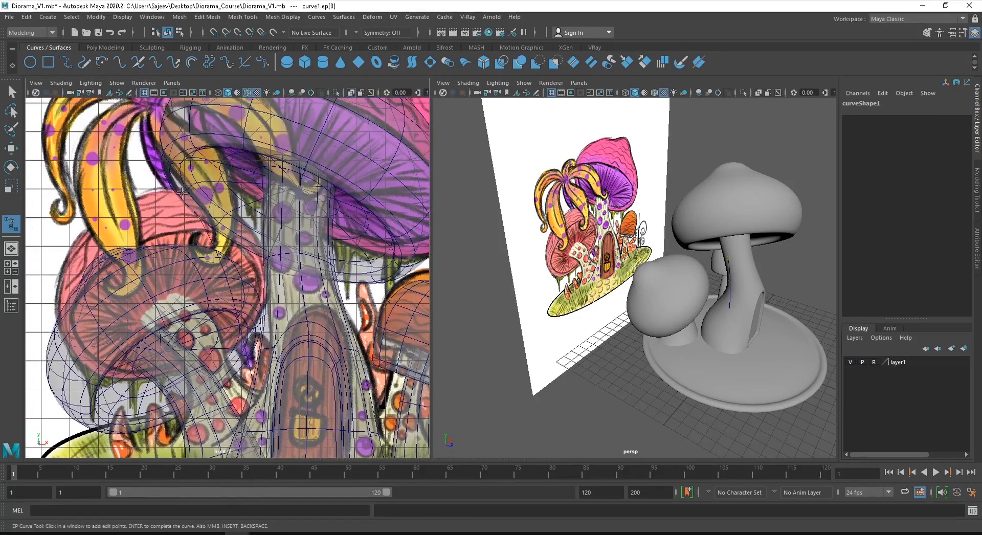
{"action": "left_click", "coordinate": [161, 174]}
{"action": "middle_click_drag", "start_coordinate": [192, 154], "coordinate": [216, 224], "text": "alt"}
{"action": "scroll", "coordinate": [215, 224], "scroll_direction": "down", "scroll_amount": 2}
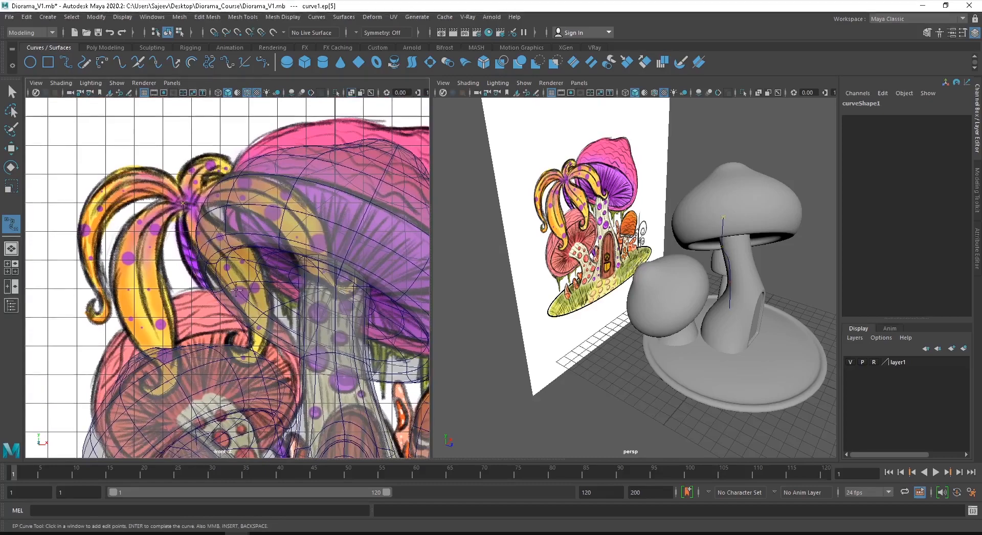
{"action": "middle_click_drag", "start_coordinate": [220, 273], "coordinate": [194, 229], "text": "alt"}
{"action": "scroll", "coordinate": [194, 229], "scroll_direction": "up", "scroll_amount": 1}
{"action": "key", "text": "w"}
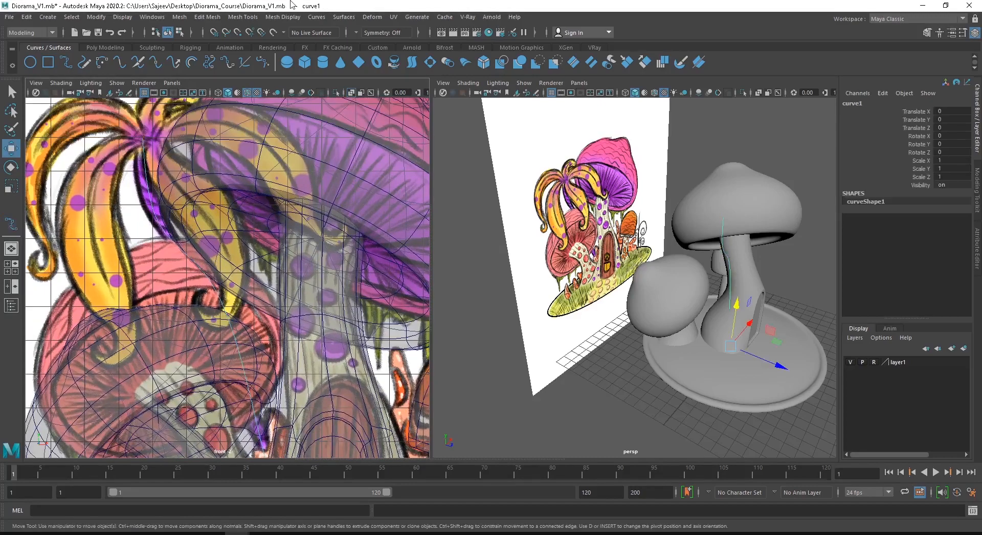
Move the curve back along Z behind the main mushroom stem, to a Translate Z of -3.835
{"action": "scroll", "coordinate": [212, 255], "scroll_direction": "down", "scroll_amount": 3}
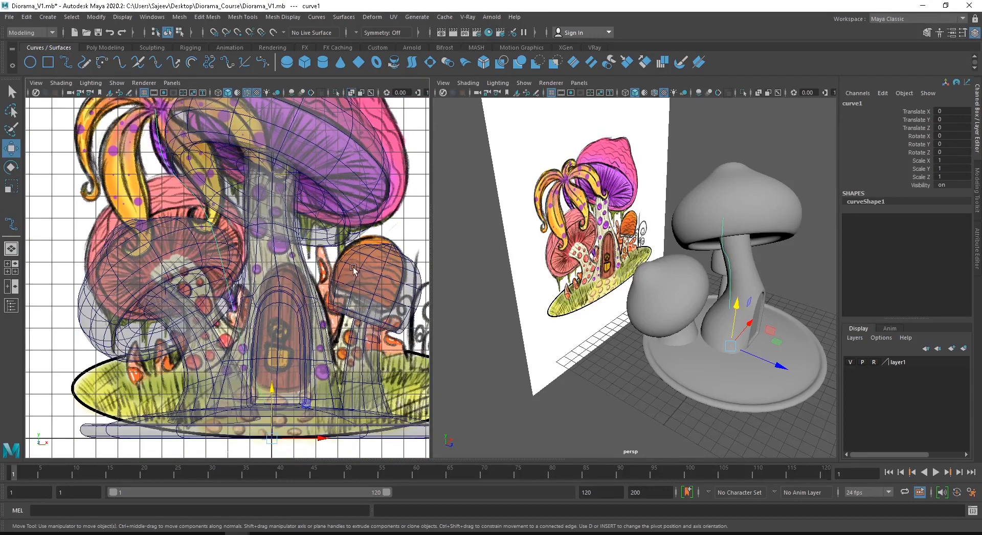
{"action": "scroll", "coordinate": [284, 258], "scroll_direction": "down", "scroll_amount": 1}
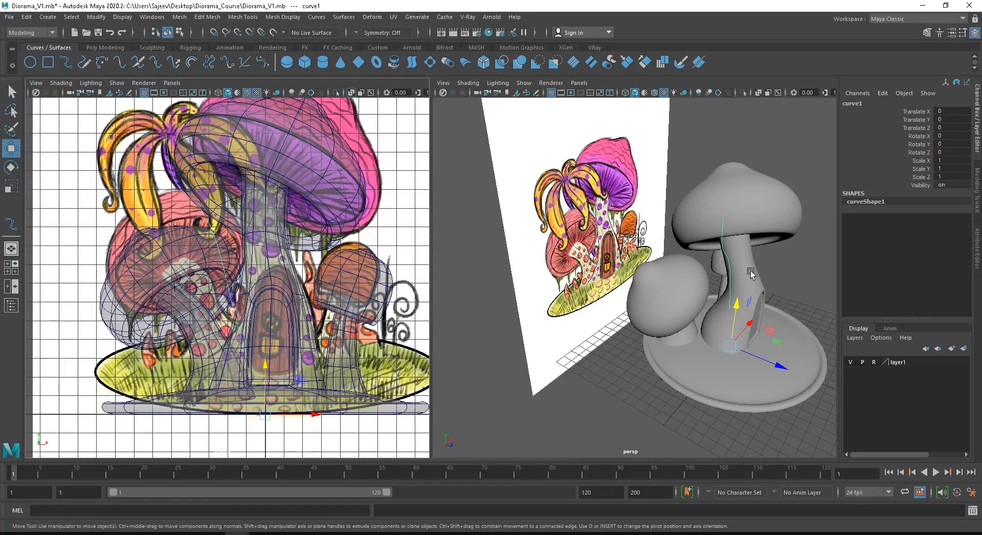
{"action": "mouse_move", "coordinate": [750, 271]}
{"action": "left_mouse_down", "text": "alt"}
{"action": "mouse_move", "coordinate": [712, 246]}
{"action": "mouse_move", "coordinate": [748, 253]}
{"action": "left_mouse_up", "text": "alt"}
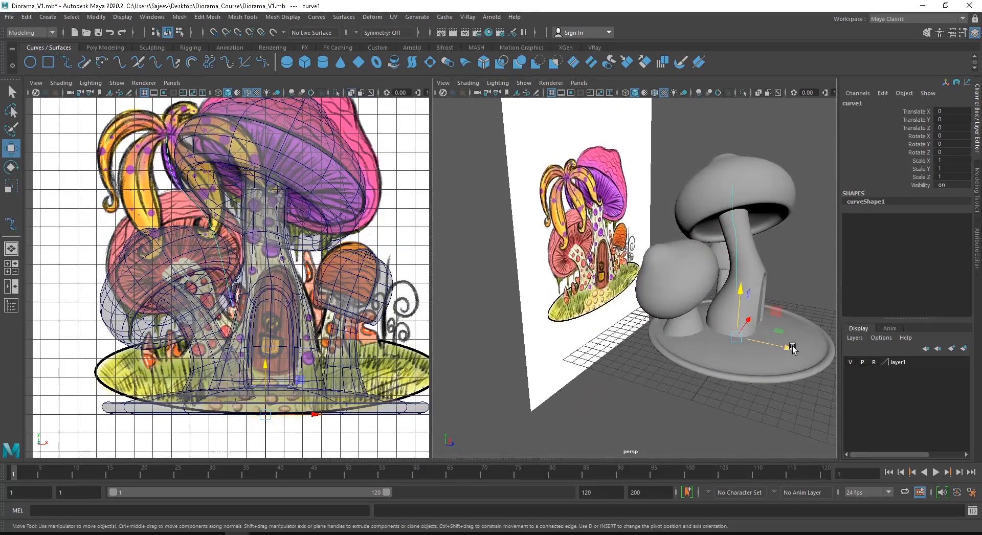
{"action": "left_click_drag", "start_coordinate": [793, 349], "coordinate": [781, 347]}
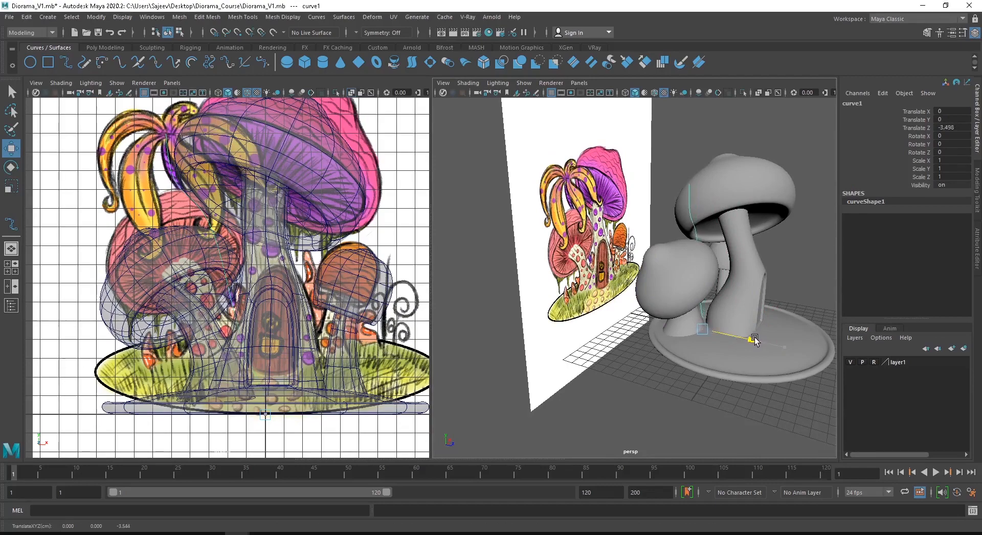
{"action": "left_click_drag", "start_coordinate": [664, 206], "coordinate": [666, 240], "text": "alt"}
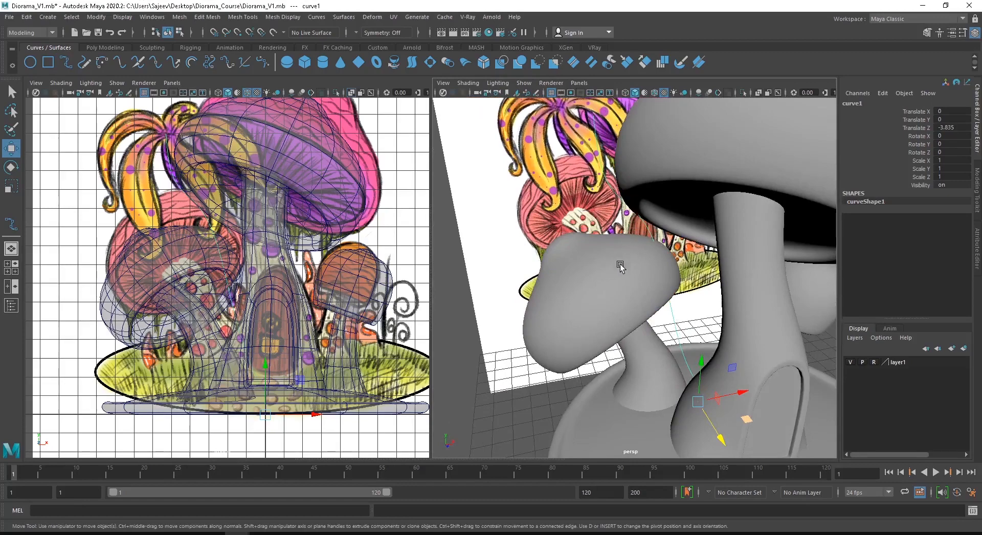
Switch the curve behind the large mushroom to control vertex editing
{"action": "mouse_move", "coordinate": [719, 308]}
{"action": "left_mouse_down", "text": "alt"}
{"action": "mouse_move", "coordinate": [742, 287]}
{"action": "mouse_move", "coordinate": [702, 309]}
{"action": "left_mouse_up", "text": "alt"}
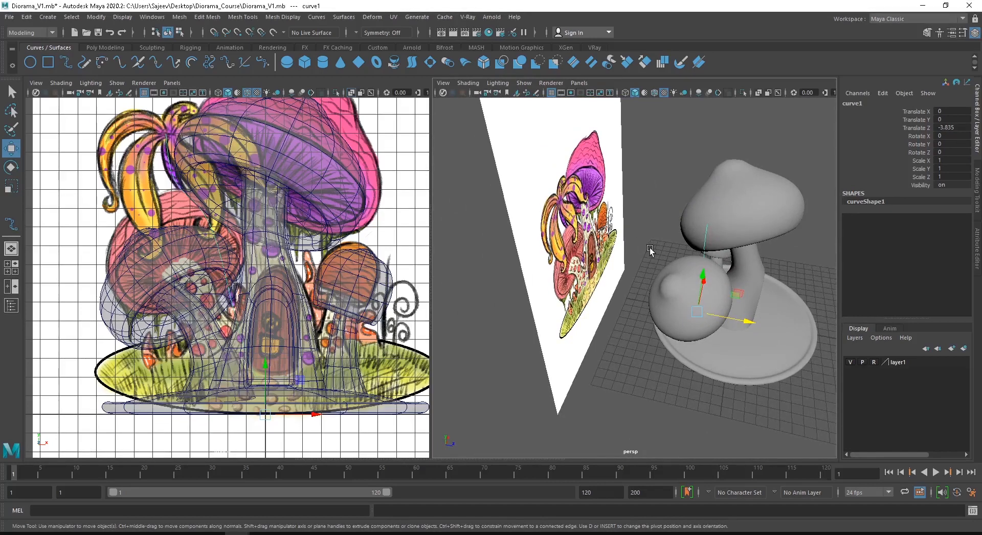
{"action": "left_click_drag", "start_coordinate": [695, 270], "coordinate": [627, 302], "text": "alt"}
{"action": "right_click_drag", "start_coordinate": [626, 303], "coordinate": [692, 313], "text": "alt"}
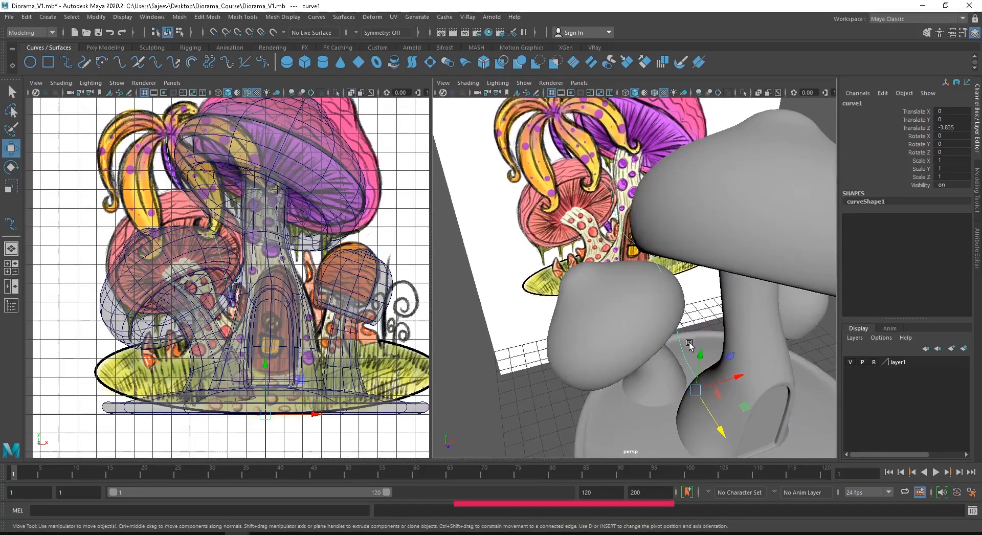
{"action": "right_click_drag", "start_coordinate": [528, 291], "coordinate": [472, 297]}
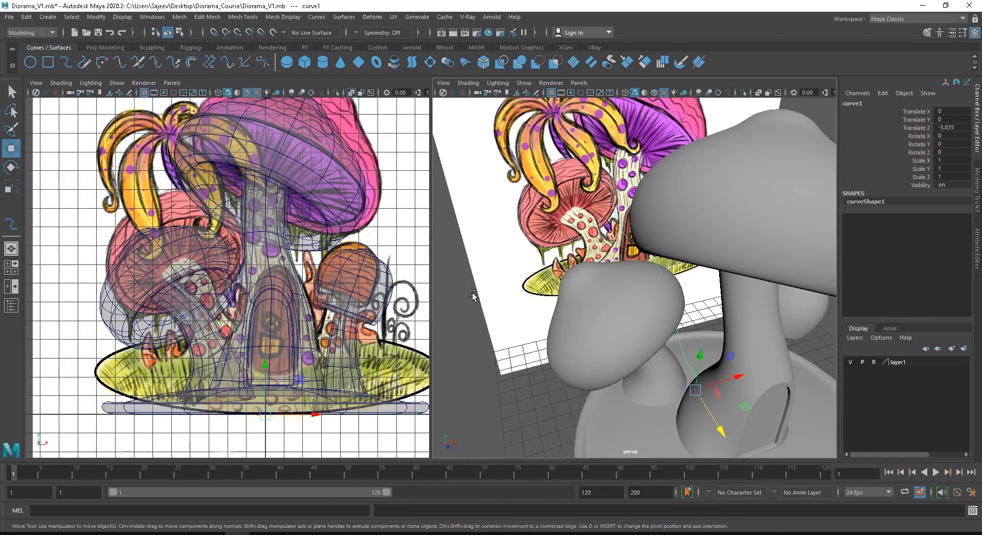
{"action": "left_click_drag", "start_coordinate": [687, 333], "coordinate": [728, 317], "text": "alt"}
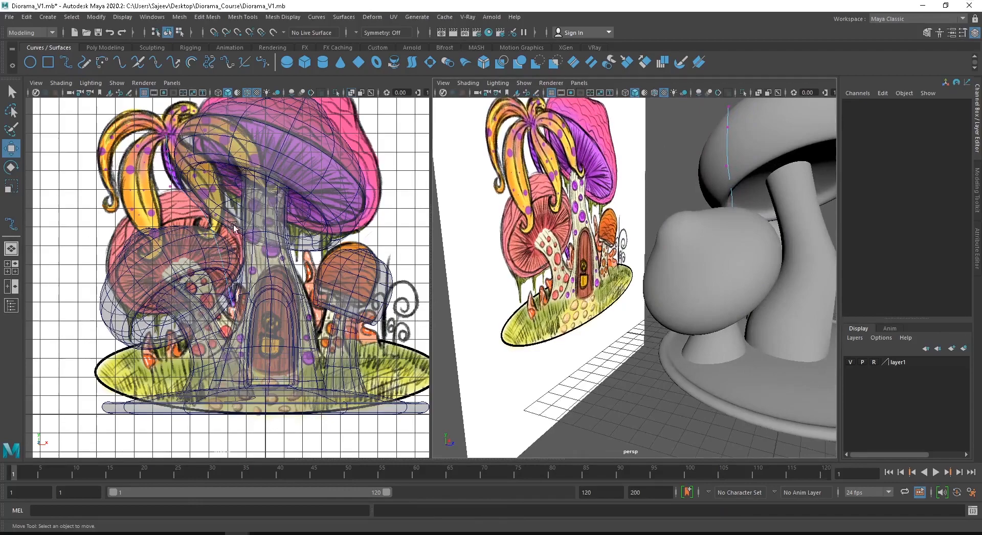
Examine the curve's position among the mushrooms from several angles, in both shaded and wireframe display
{"action": "scroll", "coordinate": [265, 237], "scroll_direction": "up", "scroll_amount": 5}
{"action": "scroll", "coordinate": [529, 246], "scroll_direction": "down", "scroll_amount": 6}
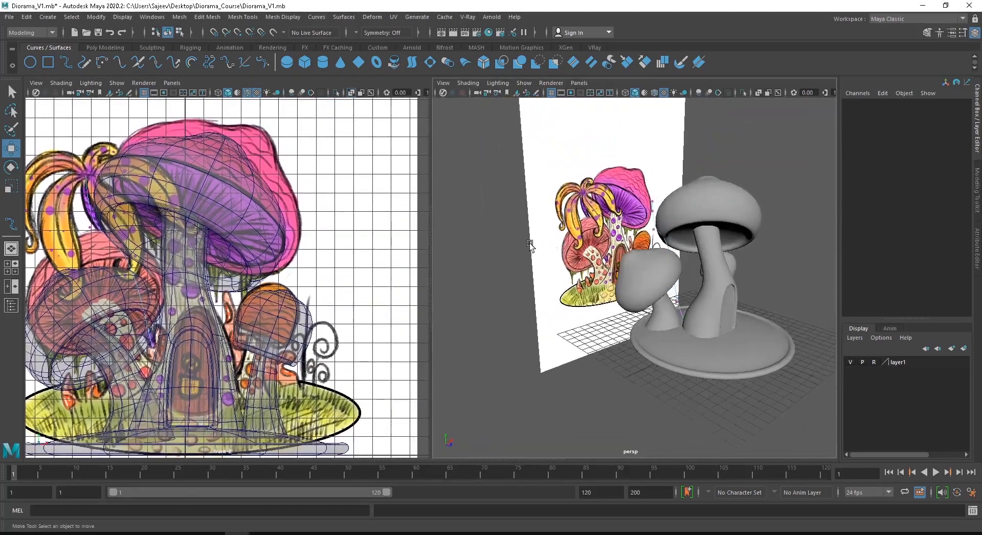
{"action": "scroll", "coordinate": [327, 255], "scroll_direction": "down", "scroll_amount": 3}
{"action": "scroll", "coordinate": [657, 250], "scroll_direction": "up", "scroll_amount": 4}
{"action": "mouse_move", "coordinate": [699, 263]}
{"action": "left_mouse_down", "text": "alt"}
{"action": "mouse_move", "coordinate": [649, 266]}
{"action": "mouse_move", "coordinate": [650, 233]}
{"action": "left_mouse_up", "text": "alt"}
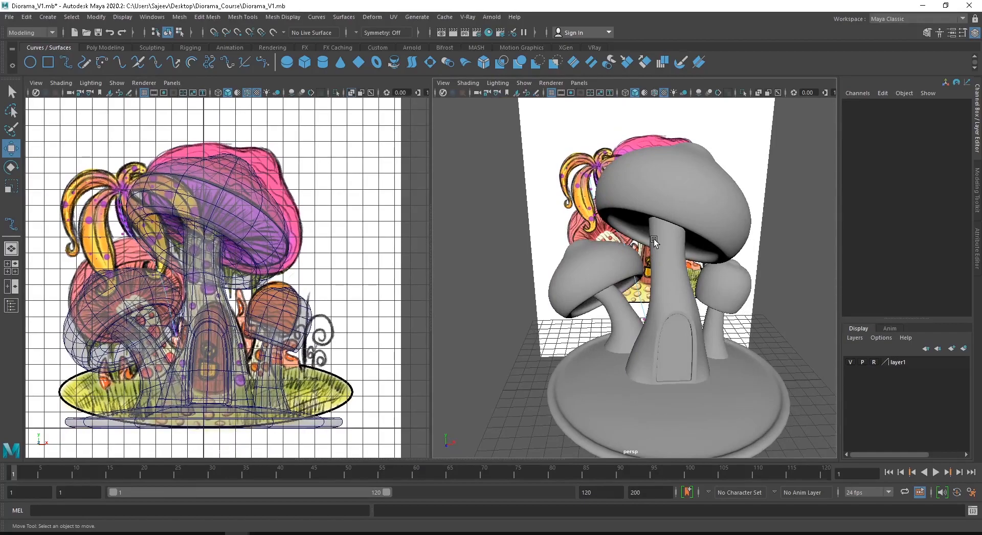
{"action": "key", "text": "4"}
{"action": "left_click_drag", "start_coordinate": [655, 241], "coordinate": [711, 291], "text": "alt"}
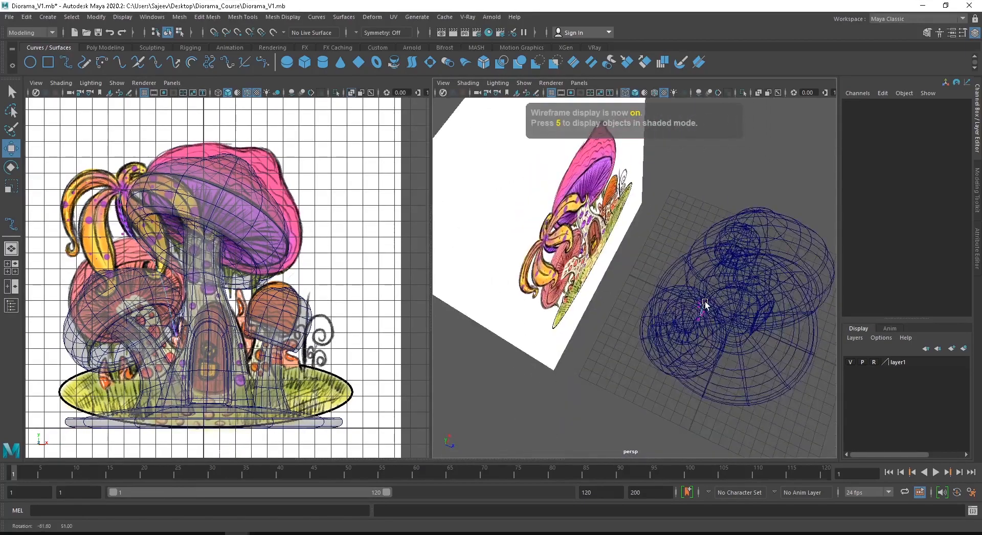
{"action": "scroll", "coordinate": [733, 325], "scroll_direction": "up", "scroll_amount": 4}
{"action": "middle_click_drag", "start_coordinate": [745, 333], "coordinate": [550, 283], "text": "alt"}
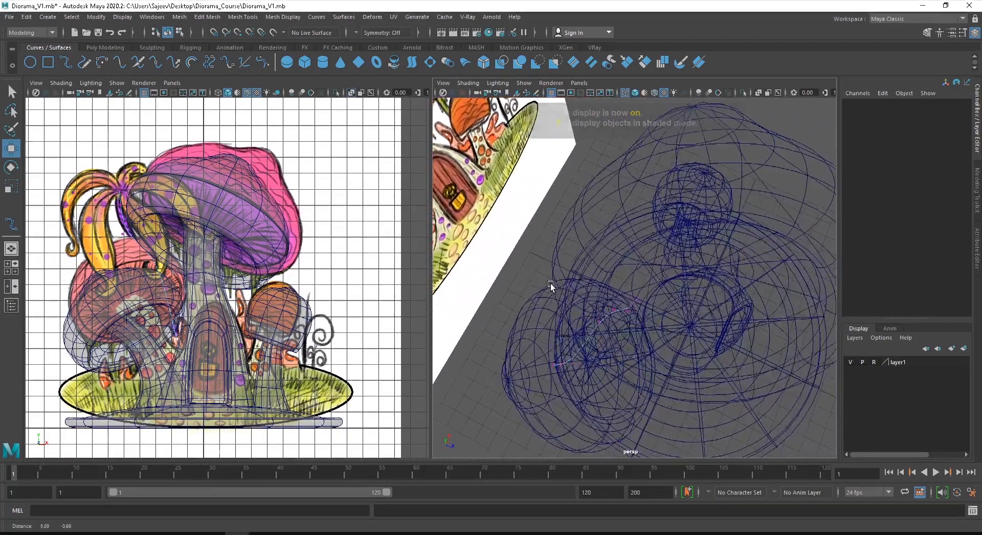
{"action": "right_click_drag", "start_coordinate": [550, 283], "coordinate": [568, 296], "text": "alt"}
{"action": "mouse_move", "coordinate": [568, 295]}
{"action": "left_mouse_down", "text": "alt"}
{"action": "mouse_move", "coordinate": [574, 301]}
{"action": "mouse_move", "coordinate": [568, 289]}
{"action": "left_mouse_up", "text": "alt"}
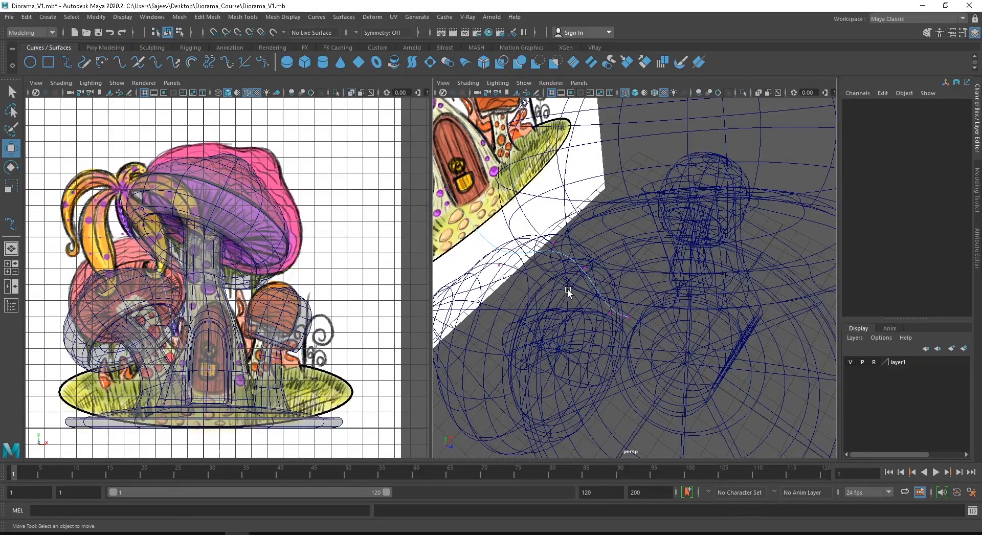
{"action": "key", "text": "6"}
Reposition the curve's middle control vertices to bend it around the space between the small and large mushrooms
{"action": "mouse_move", "coordinate": [632, 292]}
{"action": "left_mouse_down", "text": "alt"}
{"action": "mouse_move", "coordinate": [604, 324]}
{"action": "mouse_move", "coordinate": [565, 307]}
{"action": "mouse_move", "coordinate": [616, 299]}
{"action": "mouse_move", "coordinate": [608, 301]}
{"action": "mouse_move", "coordinate": [637, 312]}
{"action": "mouse_move", "coordinate": [661, 299]}
{"action": "mouse_move", "coordinate": [764, 292]}
{"action": "mouse_move", "coordinate": [664, 310]}
{"action": "mouse_move", "coordinate": [539, 284]}
{"action": "mouse_move", "coordinate": [551, 229]}
{"action": "mouse_move", "coordinate": [581, 307]}
{"action": "mouse_move", "coordinate": [617, 320]}
{"action": "mouse_move", "coordinate": [636, 293]}
{"action": "left_mouse_up", "text": "alt"}
{"action": "left_click_drag", "start_coordinate": [466, 153], "coordinate": [714, 269]}
{"action": "left_click_drag", "start_coordinate": [631, 209], "coordinate": [581, 200], "text": "alt"}
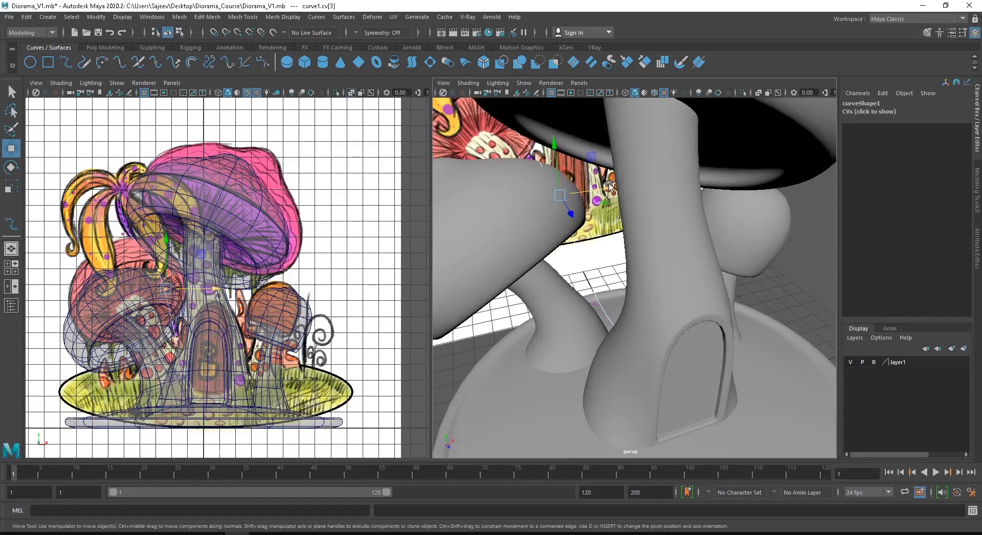
{"action": "left_click_drag", "start_coordinate": [607, 185], "coordinate": [549, 178]}
{"action": "left_click_drag", "start_coordinate": [634, 205], "coordinate": [636, 206]}
{"action": "left_click_drag", "start_coordinate": [636, 206], "coordinate": [686, 239], "text": "alt"}
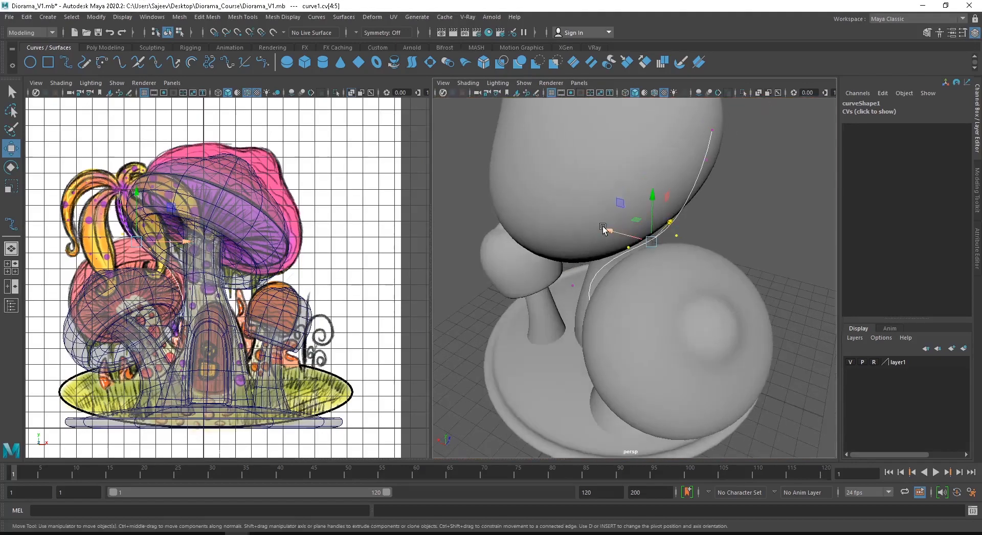
{"action": "mouse_move", "coordinate": [603, 229]}
{"action": "left_mouse_down"}
{"action": "mouse_move", "coordinate": [619, 229]}
{"action": "mouse_move", "coordinate": [522, 220]}
{"action": "mouse_move", "coordinate": [552, 205]}
{"action": "mouse_move", "coordinate": [523, 200]}
{"action": "mouse_move", "coordinate": [610, 220]}
{"action": "mouse_move", "coordinate": [602, 212]}
{"action": "left_mouse_up"}
Adjust the curve's top end point and its upper-middle control vertex to shape the bend beside the large cap
{"action": "left_click_drag", "start_coordinate": [491, 153], "coordinate": [771, 221]}
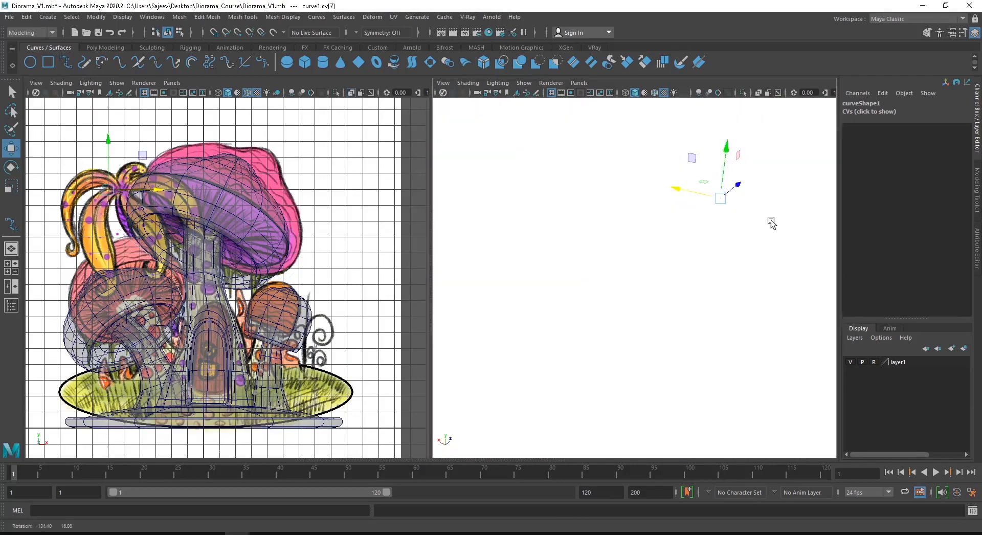
{"action": "scroll", "coordinate": [771, 222], "scroll_direction": "up", "scroll_amount": 5}
{"action": "left_click_drag", "start_coordinate": [639, 266], "coordinate": [667, 297]}
{"action": "left_click_drag", "start_coordinate": [659, 238], "coordinate": [580, 212], "text": "alt"}
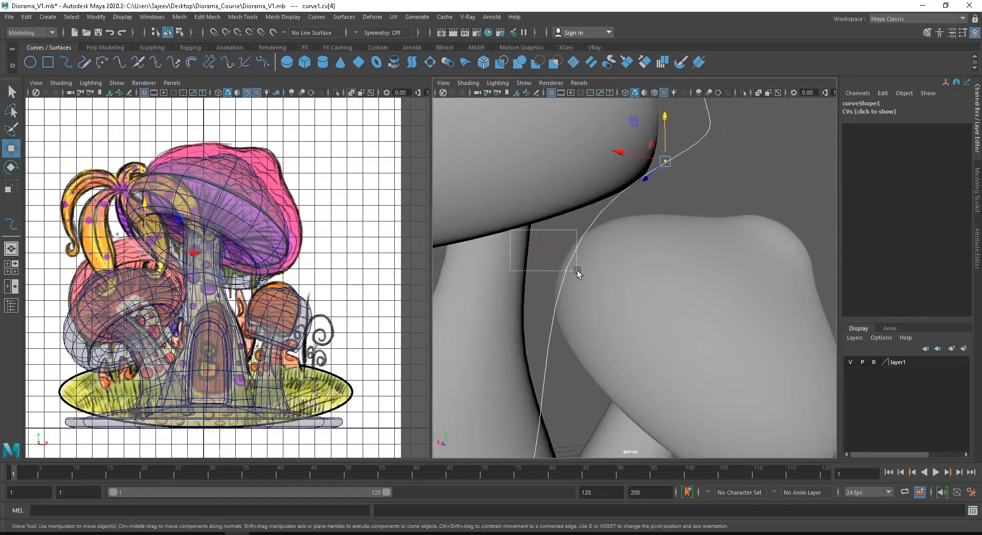
Shift the curve's lower control vertices and base point sideways to smooth the part between the two stems
{"action": "left_click_drag", "start_coordinate": [576, 270], "coordinate": [515, 295]}
{"action": "left_click_drag", "start_coordinate": [514, 295], "coordinate": [482, 323]}
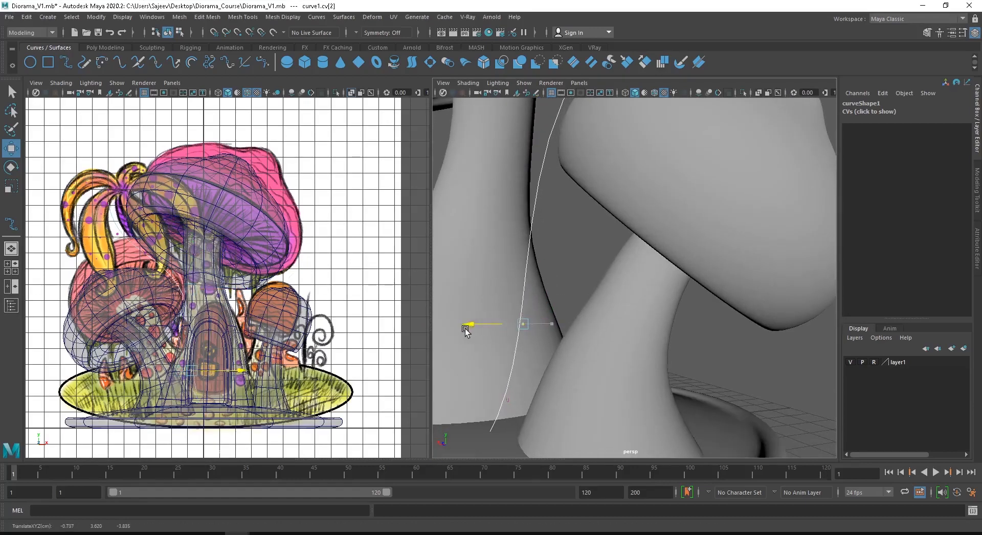
{"action": "left_click_drag", "start_coordinate": [469, 390], "coordinate": [497, 449]}
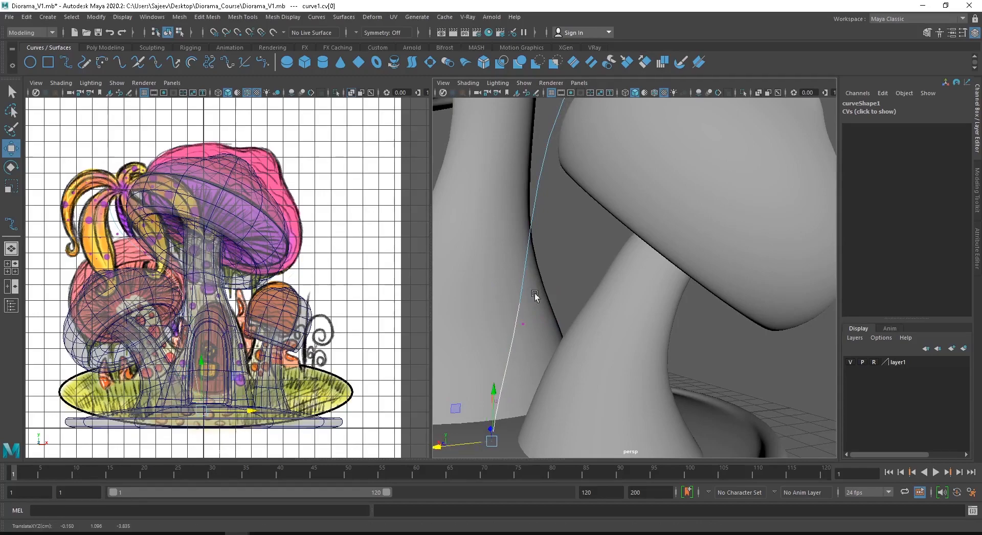
{"action": "left_click", "coordinate": [670, 256]}
{"action": "left_click_drag", "start_coordinate": [671, 256], "coordinate": [599, 277], "text": "alt"}
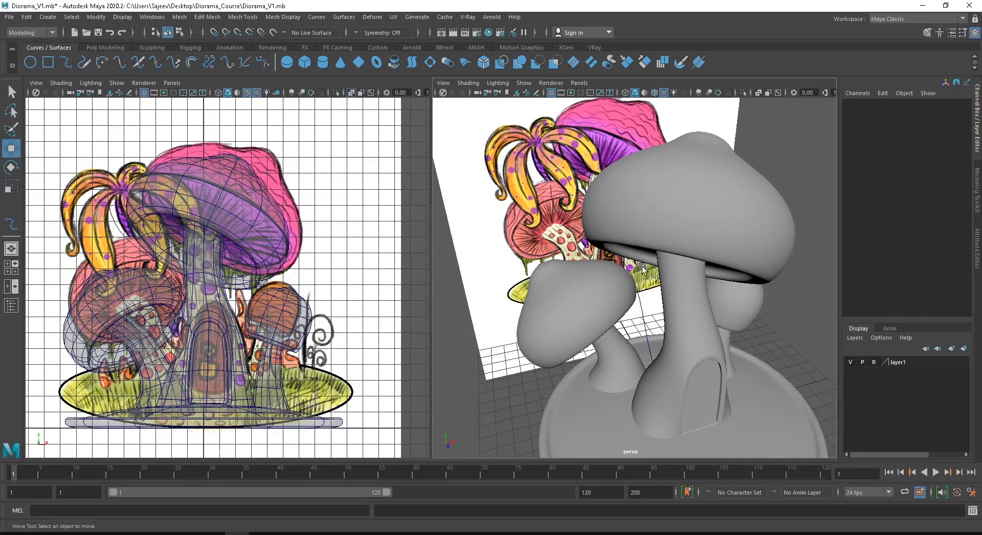
Select the whole reshaped curve as an object and duplicate it in place
{"action": "mouse_move", "coordinate": [642, 268]}
{"action": "left_mouse_down", "text": "alt"}
{"action": "mouse_move", "coordinate": [604, 274]}
{"action": "mouse_move", "coordinate": [638, 277]}
{"action": "mouse_move", "coordinate": [625, 276]}
{"action": "left_mouse_up", "text": "alt"}
{"action": "left_click", "coordinate": [621, 261]}
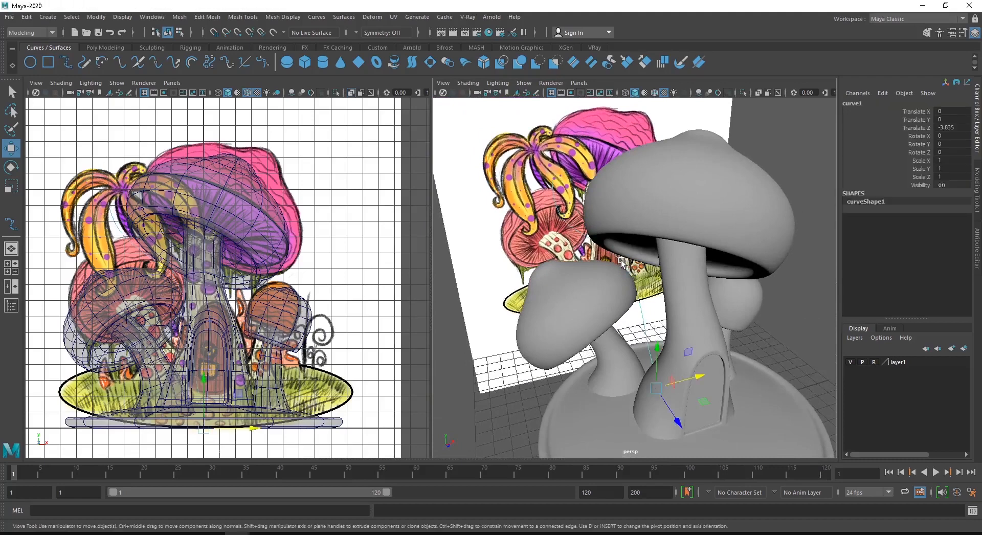
{"action": "scroll", "coordinate": [622, 262], "scroll_direction": "down", "scroll_amount": 5}
{"action": "middle_click_drag", "start_coordinate": [622, 263], "coordinate": [678, 223], "text": "alt"}
{"action": "left_click_drag", "start_coordinate": [700, 250], "coordinate": [690, 267], "text": "alt"}
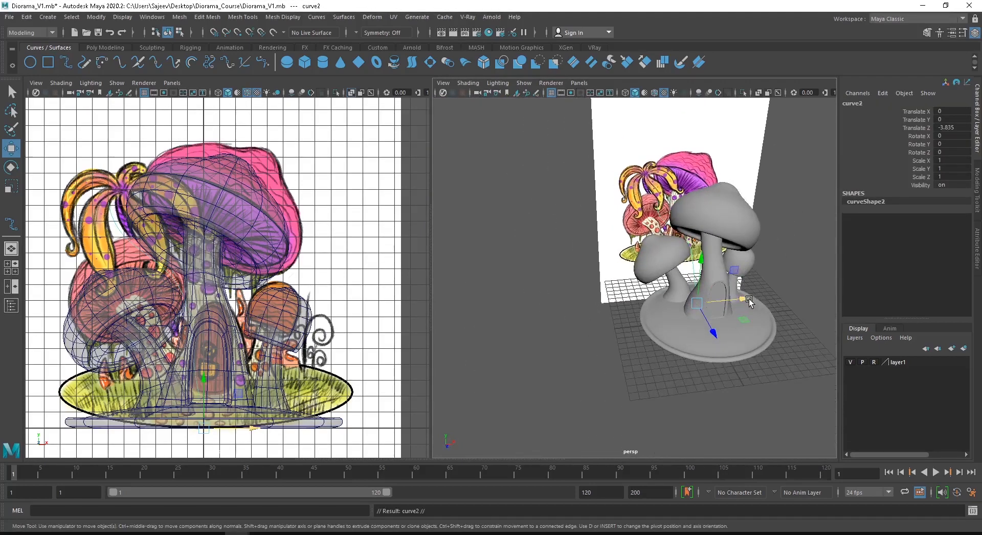
Move the duplicated curve along X to about -22.6, well clear of the mushroom models
{"action": "left_click_drag", "start_coordinate": [749, 298], "coordinate": [590, 322]}
{"action": "left_click", "coordinate": [543, 361]}
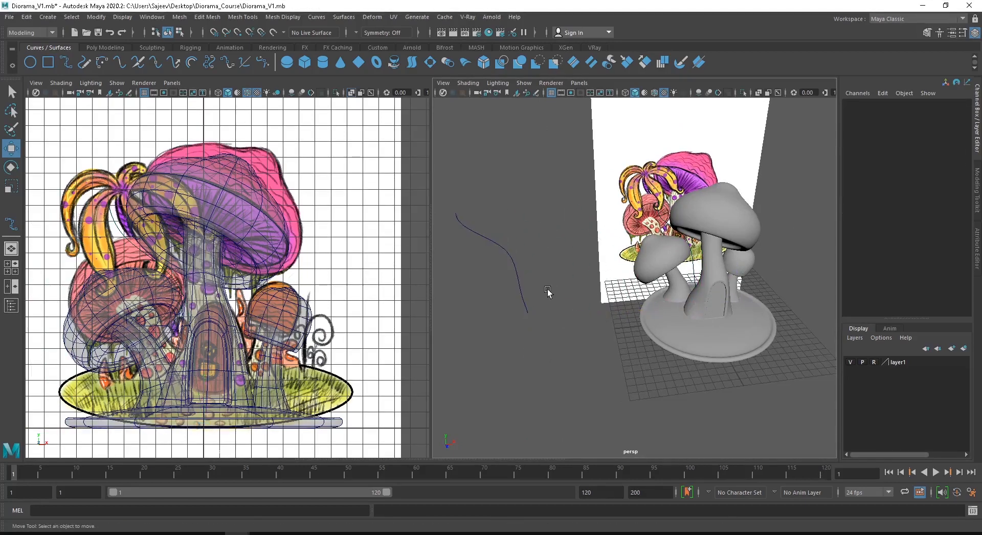
{"action": "middle_click_drag", "start_coordinate": [559, 295], "coordinate": [652, 304], "text": "alt"}
{"action": "scroll", "coordinate": [600, 317], "scroll_direction": "up", "scroll_amount": 3}
{"action": "scroll", "coordinate": [599, 317], "scroll_direction": "up", "scroll_amount": 1}
{"action": "left_click", "coordinate": [621, 317]}
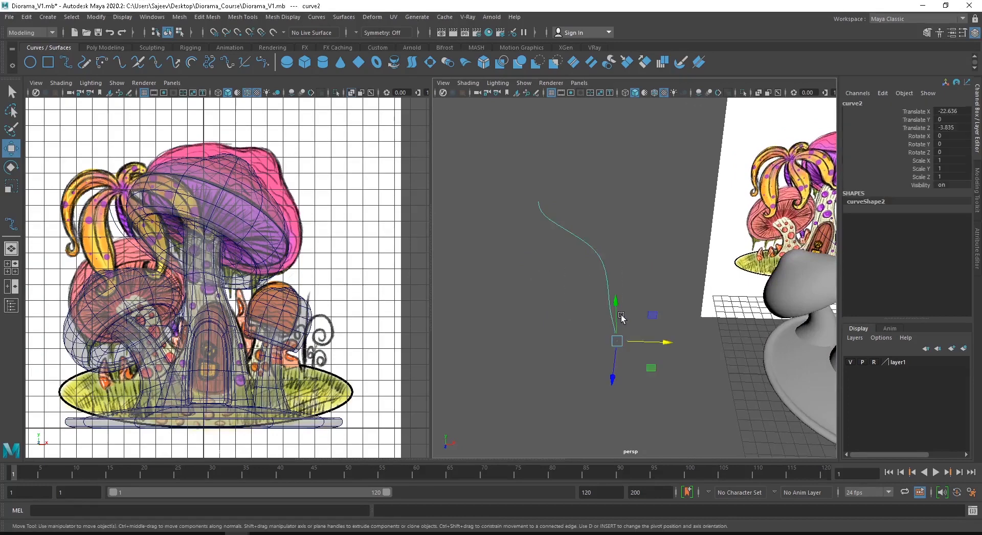
{"action": "left_click", "coordinate": [524, 305]}
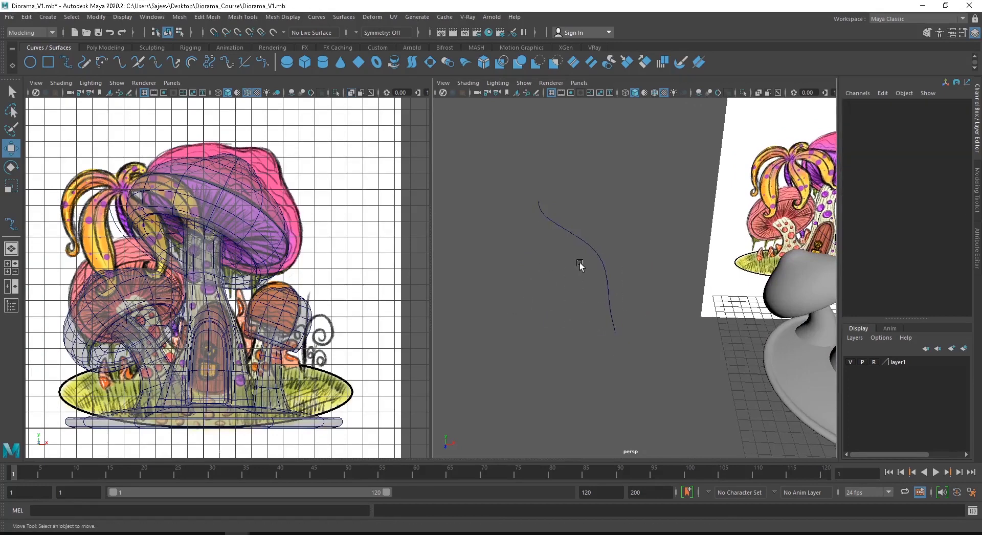
{"action": "scroll", "coordinate": [544, 302], "scroll_direction": "up", "scroll_amount": 4}
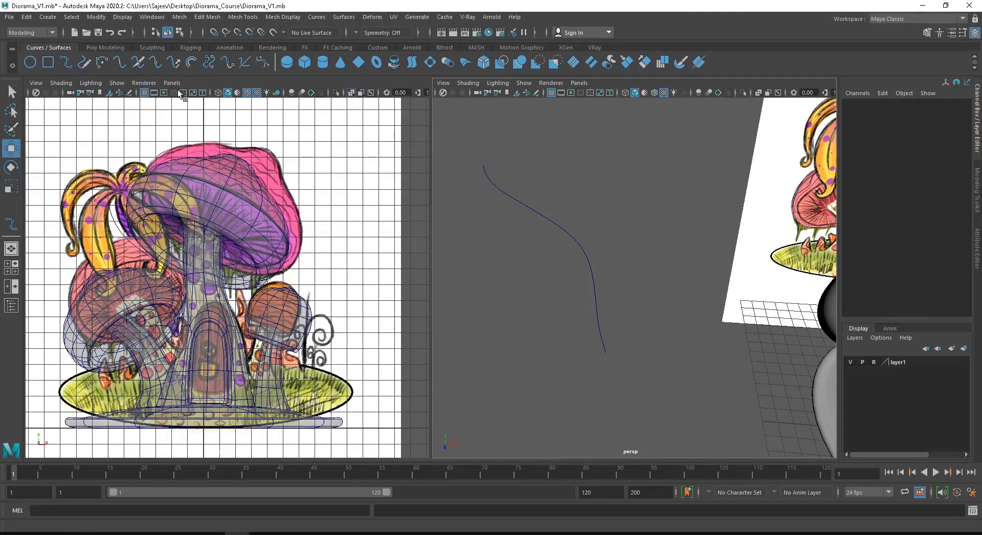
Create a small polygon cylinder with radius about 0.16 and height about 0.65, and align it under the curve's lower end
{"action": "left_click", "coordinate": [105, 47]}
{"action": "left_click_drag", "start_coordinate": [539, 241], "coordinate": [629, 278], "text": "alt"}
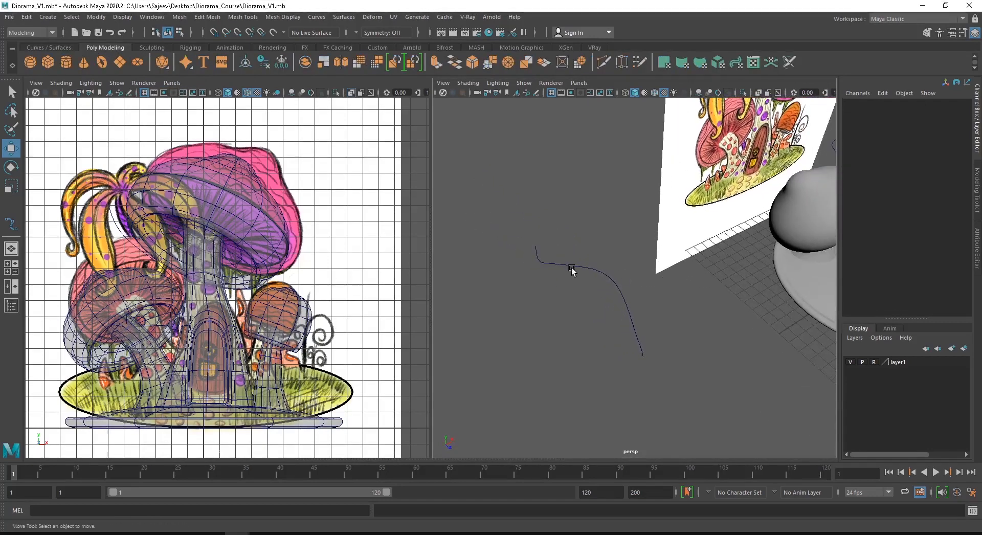
{"action": "left_click", "coordinate": [66, 62]}
{"action": "scroll", "coordinate": [606, 295], "scroll_direction": "up", "scroll_amount": 5}
{"action": "scroll", "coordinate": [606, 295], "scroll_direction": "up", "scroll_amount": 1}
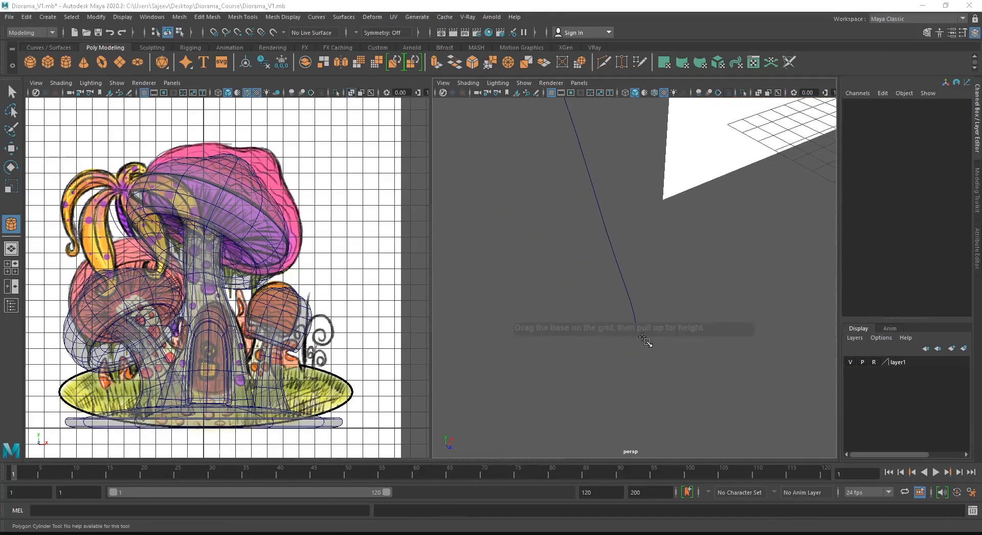
{"action": "left_click_drag", "start_coordinate": [635, 331], "coordinate": [522, 262]}
{"action": "left_click_drag", "start_coordinate": [632, 363], "coordinate": [602, 340]}
{"action": "left_click_drag", "start_coordinate": [601, 340], "coordinate": [712, 291], "text": "alt"}
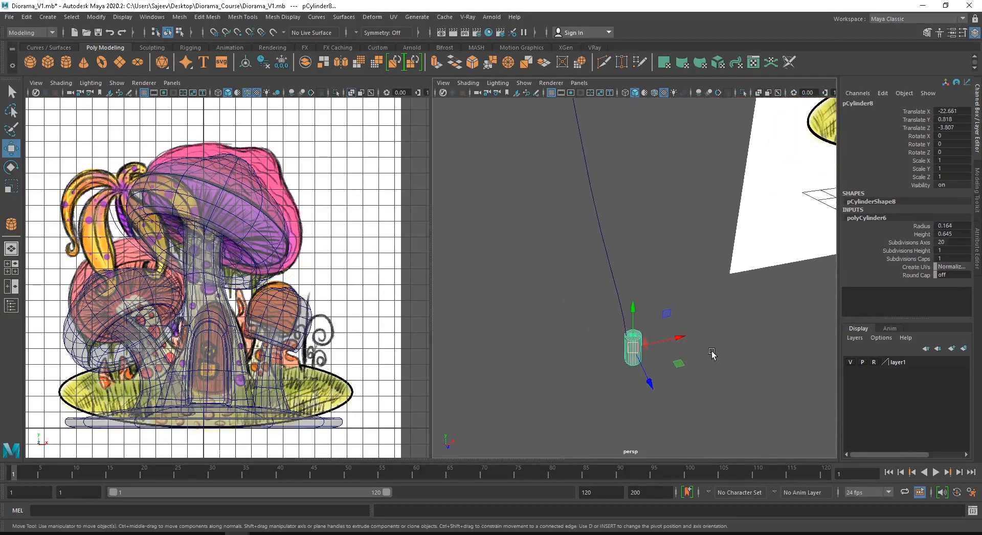
{"action": "left_click_drag", "start_coordinate": [693, 339], "coordinate": [669, 332]}
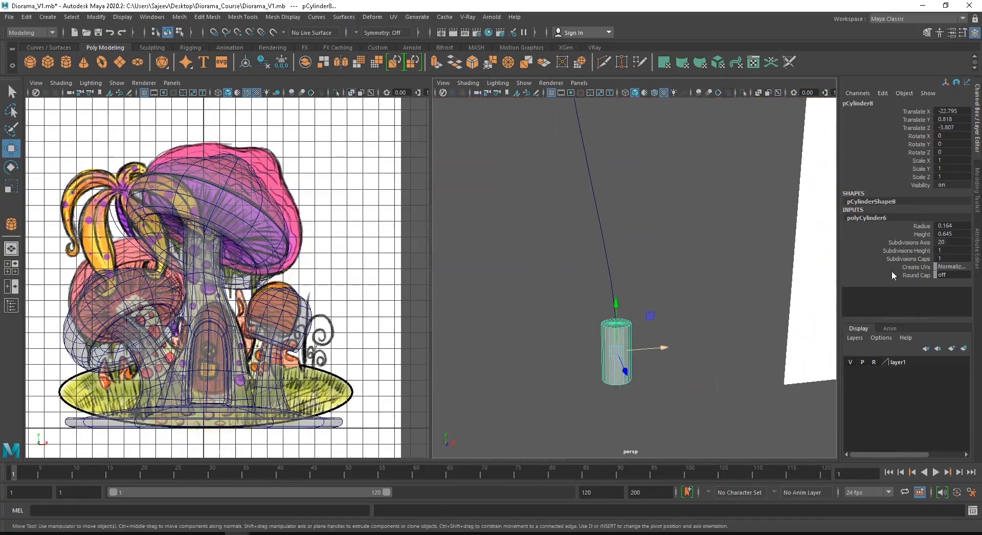
Set the small cylinder's axis subdivisions to 8
{"action": "double_click", "coordinate": [939, 242]}
{"action": "type", "text": "8"}
{"action": "key", "text": "Return"}
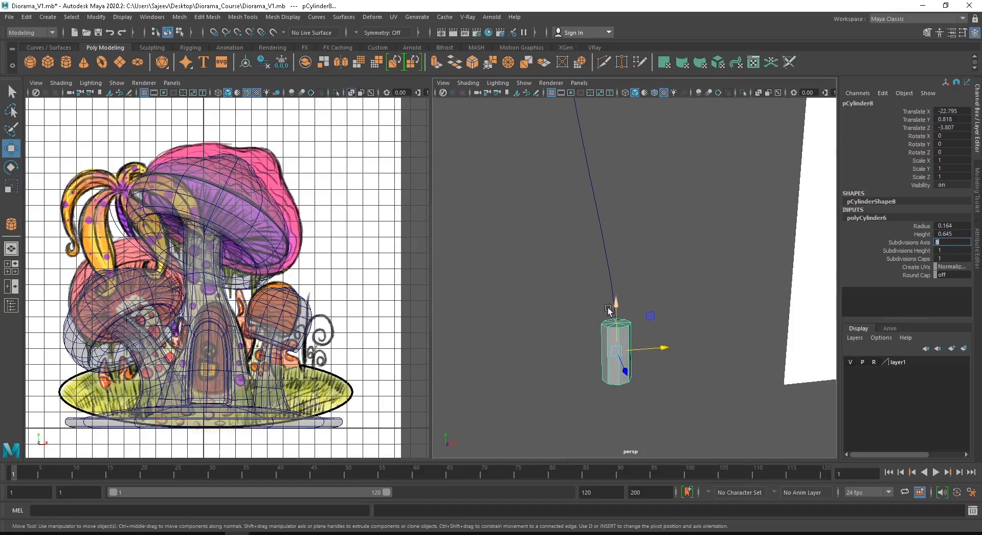
Extrude the cylinder's top cap faces along the duplicated curve
{"action": "mouse_move", "coordinate": [616, 298]}
{"action": "left_mouse_down", "text": "alt"}
{"action": "mouse_move", "coordinate": [579, 324]}
{"action": "mouse_move", "coordinate": [616, 298]}
{"action": "left_mouse_up", "text": "alt"}
{"action": "right_click_drag", "start_coordinate": [675, 257], "coordinate": [639, 269]}
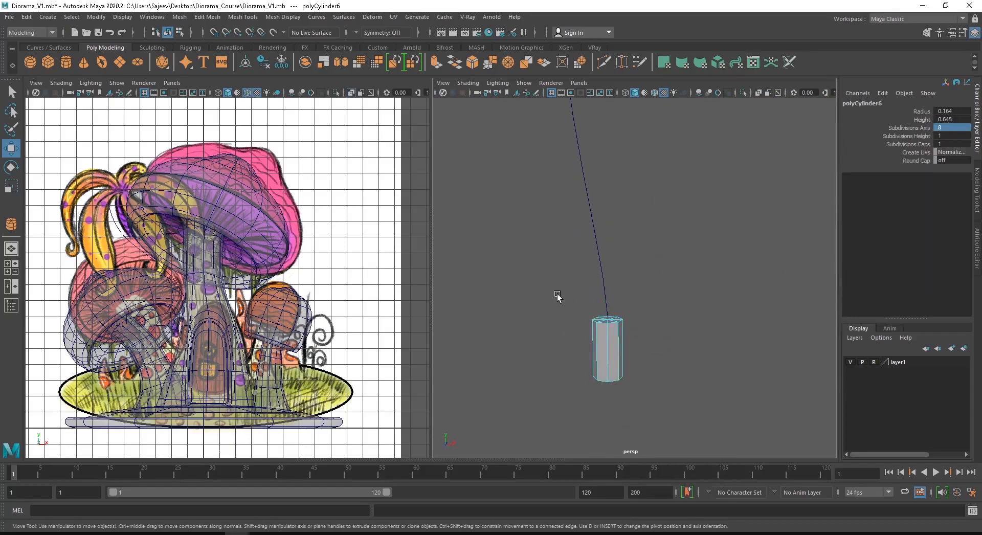
{"action": "left_click_drag", "start_coordinate": [563, 285], "coordinate": [672, 330]}
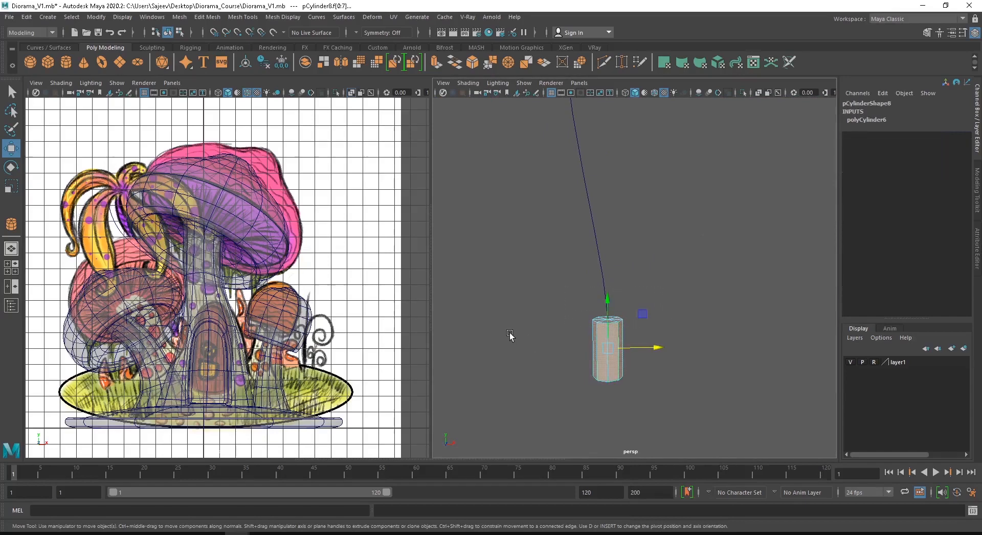
{"action": "left_click_drag", "start_coordinate": [533, 347], "coordinate": [664, 407]}
{"action": "left_click_drag", "start_coordinate": [580, 322], "coordinate": [796, 365], "text": "alt"}
{"action": "right_click_drag", "start_coordinate": [797, 365], "coordinate": [706, 311], "text": "alt"}
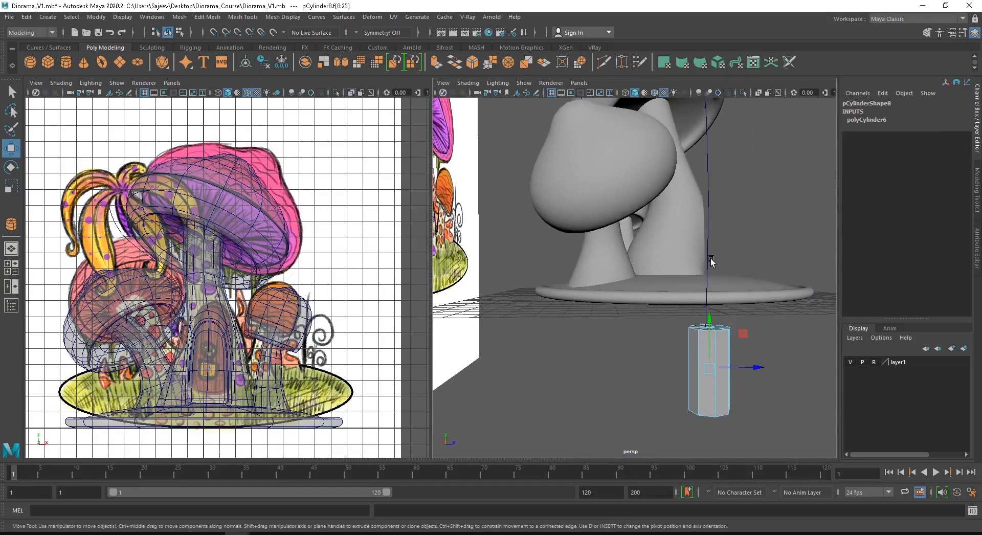
{"action": "left_click_drag", "start_coordinate": [710, 263], "coordinate": [630, 295], "text": "alt"}
{"action": "left_click", "coordinate": [629, 282]}
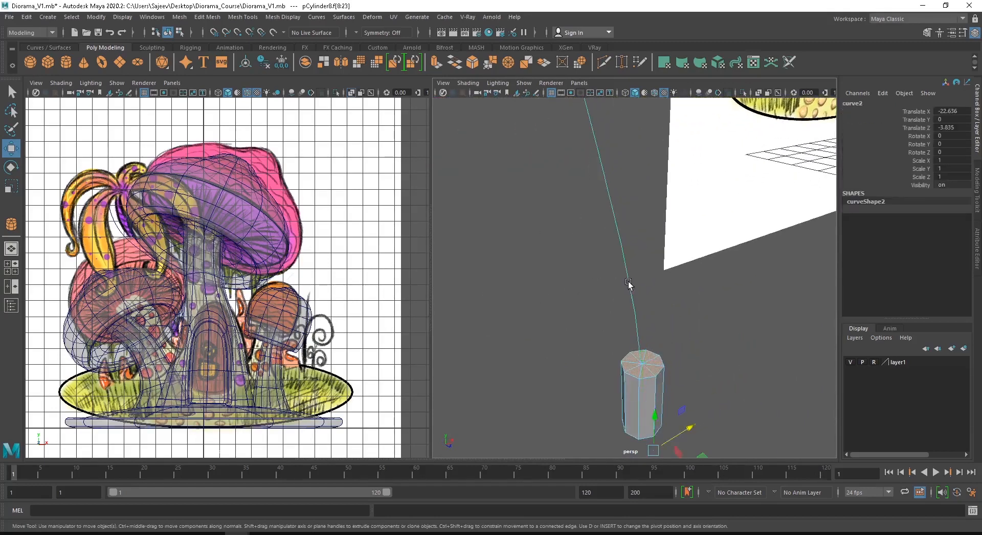
{"action": "left_click_drag", "start_coordinate": [729, 328], "coordinate": [525, 364], "text": "alt"}
{"action": "right_click_drag", "start_coordinate": [525, 364], "coordinate": [634, 375], "text": "alt"}
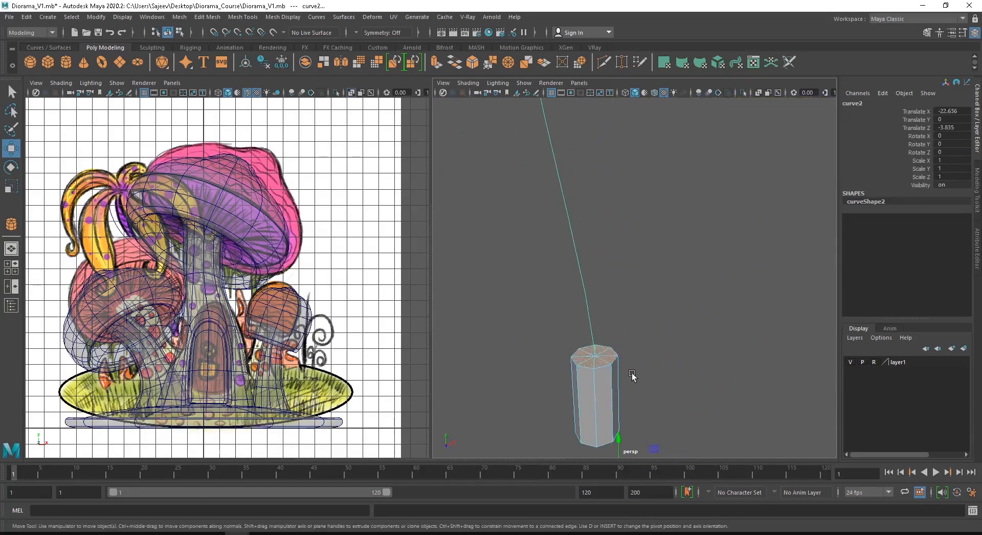
{"action": "middle_click_drag", "start_coordinate": [633, 374], "coordinate": [609, 333], "text": "alt"}
{"action": "right_click_drag", "start_coordinate": [560, 330], "coordinate": [585, 338], "text": "alt"}
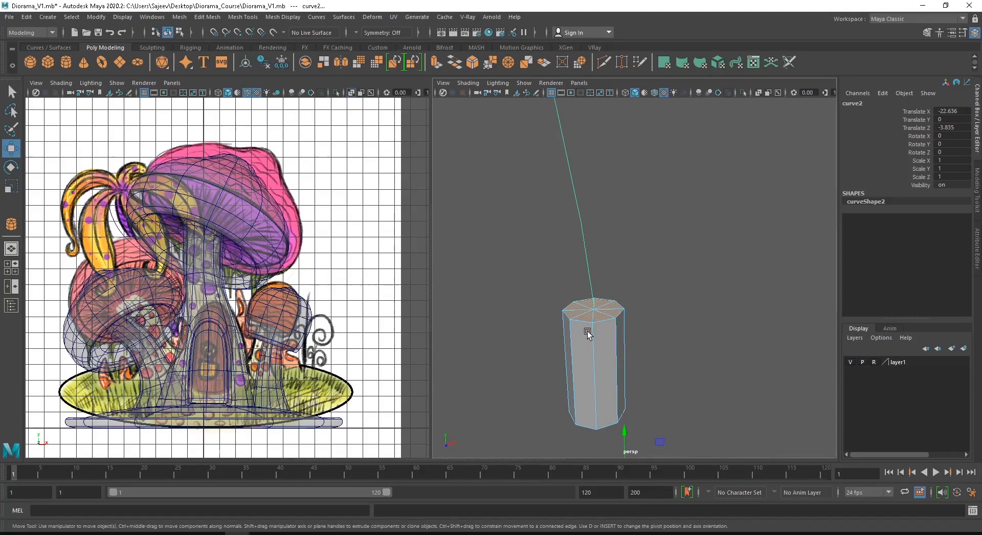
{"action": "left_click_drag", "start_coordinate": [588, 333], "coordinate": [640, 296], "text": "alt"}
{"action": "right_click_drag", "start_coordinate": [658, 236], "coordinate": [552, 215], "text": "shift"}
{"action": "middle_click_drag", "start_coordinate": [617, 174], "coordinate": [620, 340], "text": "alt"}
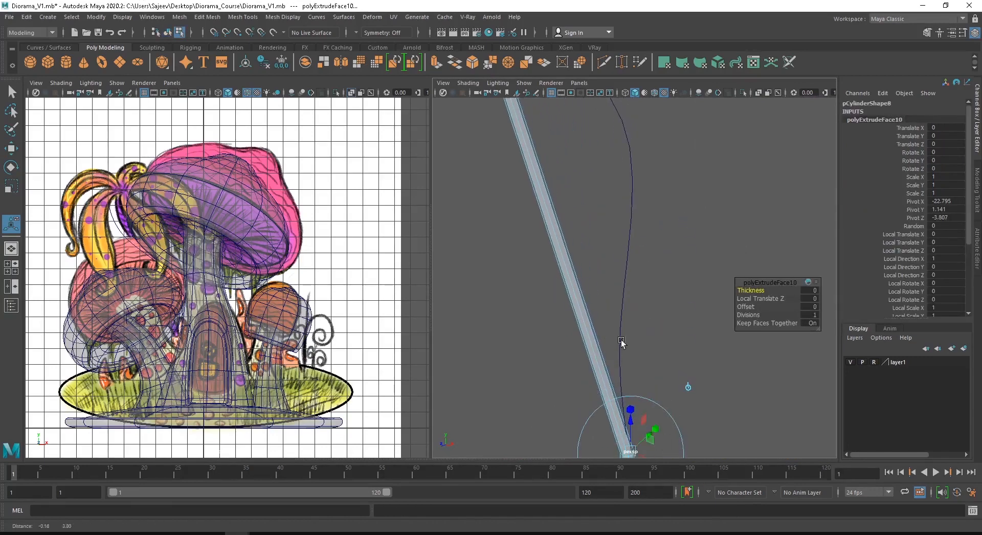
Set the extrusion's divisions to 8 so the tube follows the curve
{"action": "left_click_drag", "start_coordinate": [620, 340], "coordinate": [648, 361], "text": "alt"}
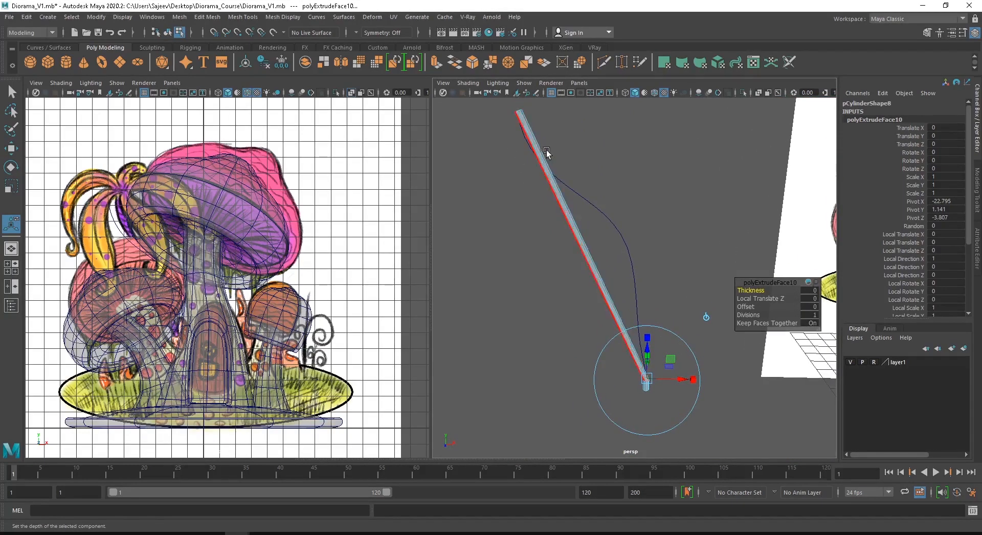
{"action": "left_click_drag", "start_coordinate": [627, 302], "coordinate": [586, 303], "text": "alt"}
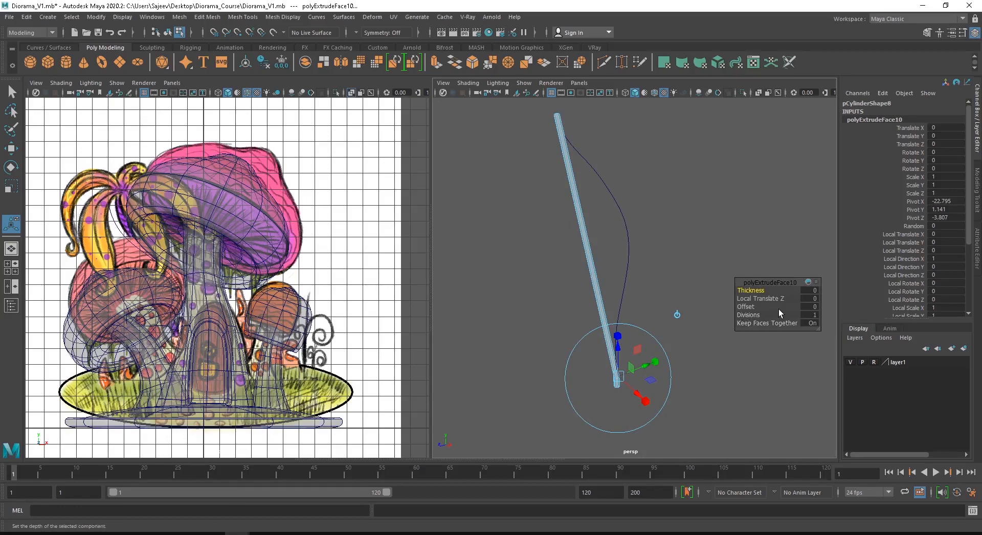
{"action": "left_click_drag", "start_coordinate": [602, 340], "coordinate": [655, 344], "text": "alt"}
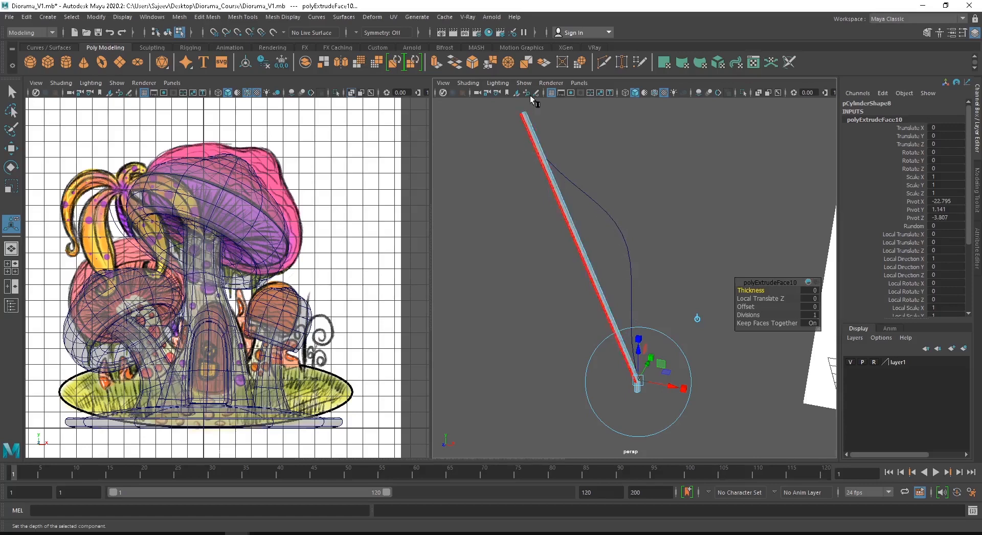
{"action": "left_click", "coordinate": [749, 315]}
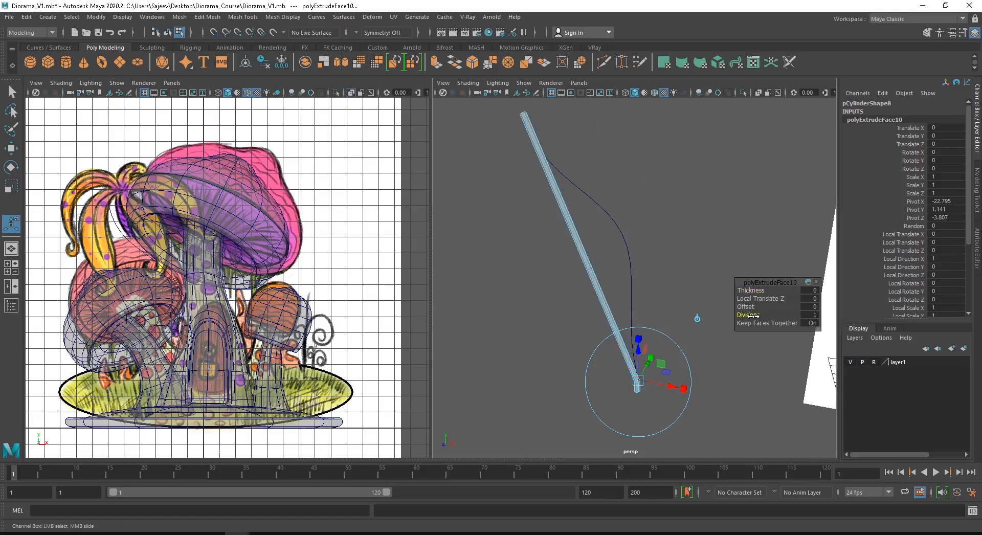
{"action": "left_click_drag", "start_coordinate": [755, 316], "coordinate": [788, 314]}
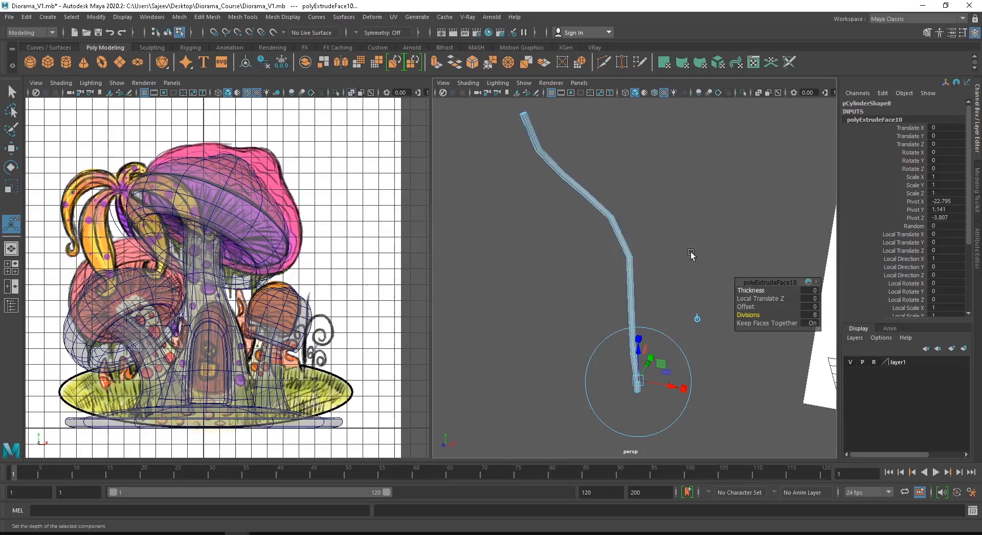
Exit face editing and display the extruded tube with smooth mesh preview
{"action": "left_click_drag", "start_coordinate": [690, 258], "coordinate": [576, 197], "text": "alt"}
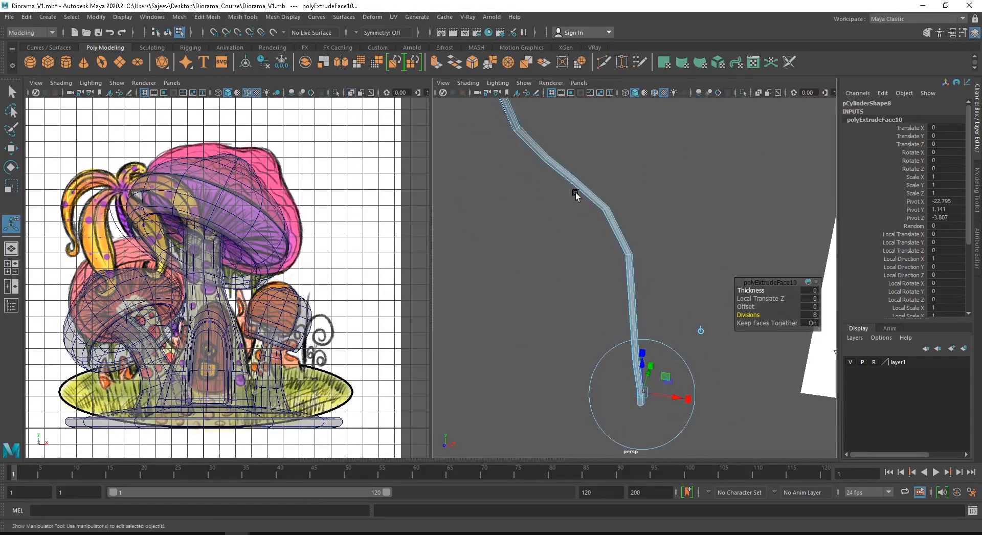
{"action": "key", "text": "q"}
{"action": "left_click", "coordinate": [677, 174]}
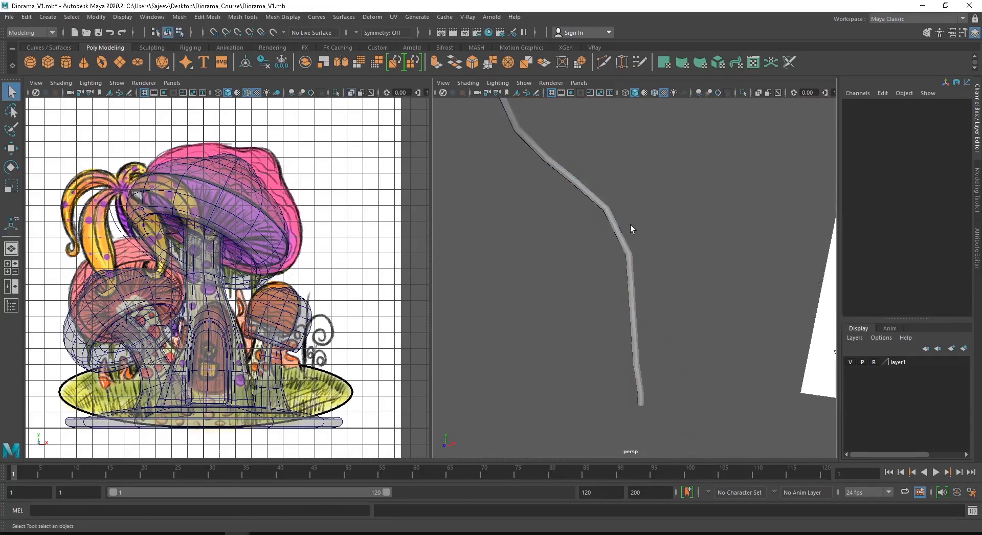
{"action": "left_click", "coordinate": [614, 231]}
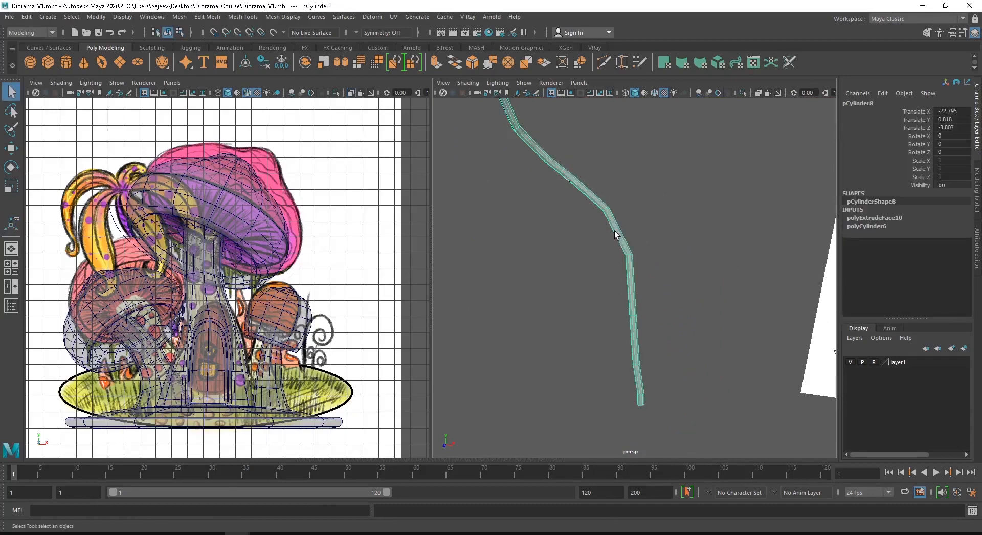
{"action": "key", "text": "3"}
{"action": "left_click", "coordinate": [670, 228]}
{"action": "left_click_drag", "start_coordinate": [670, 228], "coordinate": [636, 260], "text": "alt"}
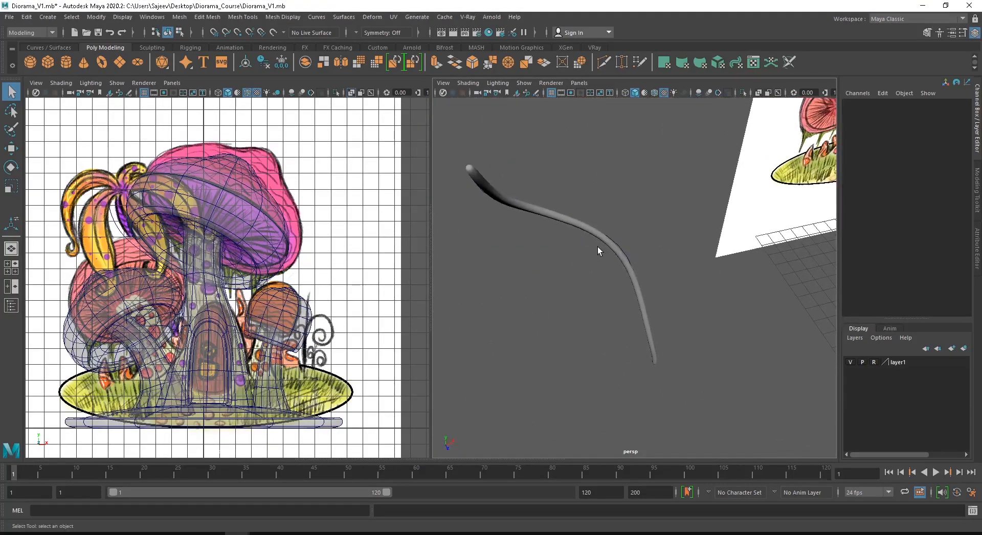
Delete the extruded tube, keeping the duplicated curve
{"action": "left_click", "coordinate": [609, 241]}
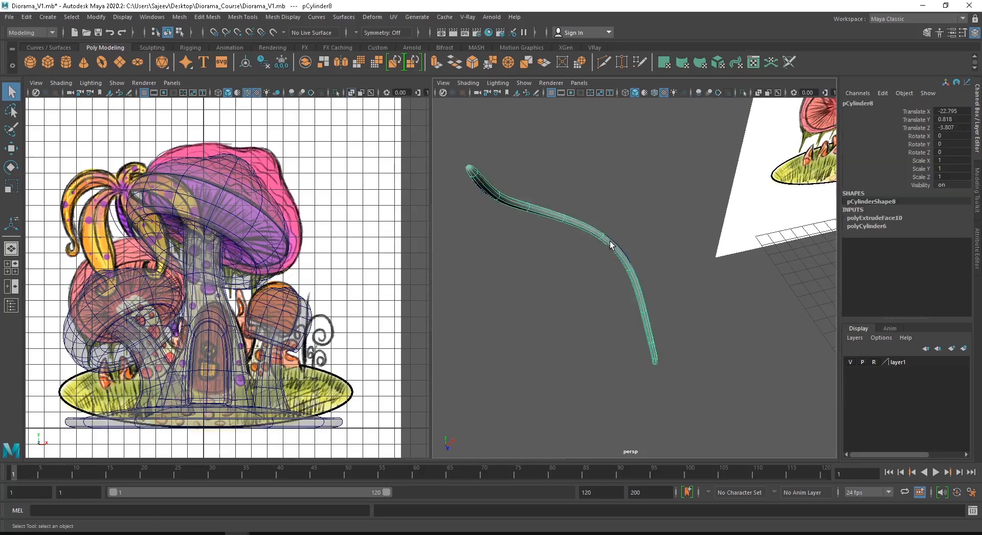
{"action": "key", "text": "Delete"}
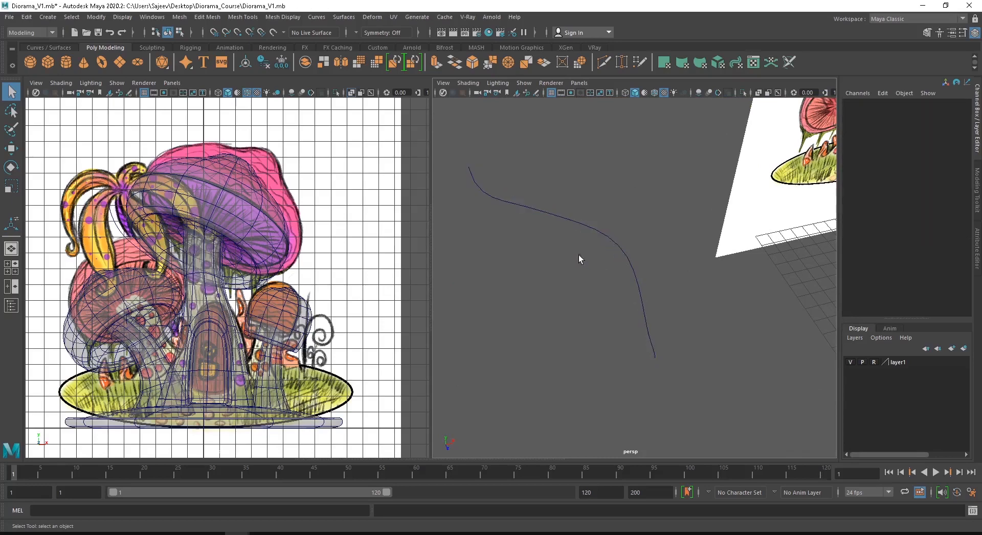
{"action": "mouse_move", "coordinate": [649, 287]}
{"action": "left_mouse_down", "text": "alt"}
{"action": "mouse_move", "coordinate": [688, 321]}
{"action": "mouse_move", "coordinate": [694, 308]}
{"action": "mouse_move", "coordinate": [675, 302]}
{"action": "left_mouse_up", "text": "alt"}
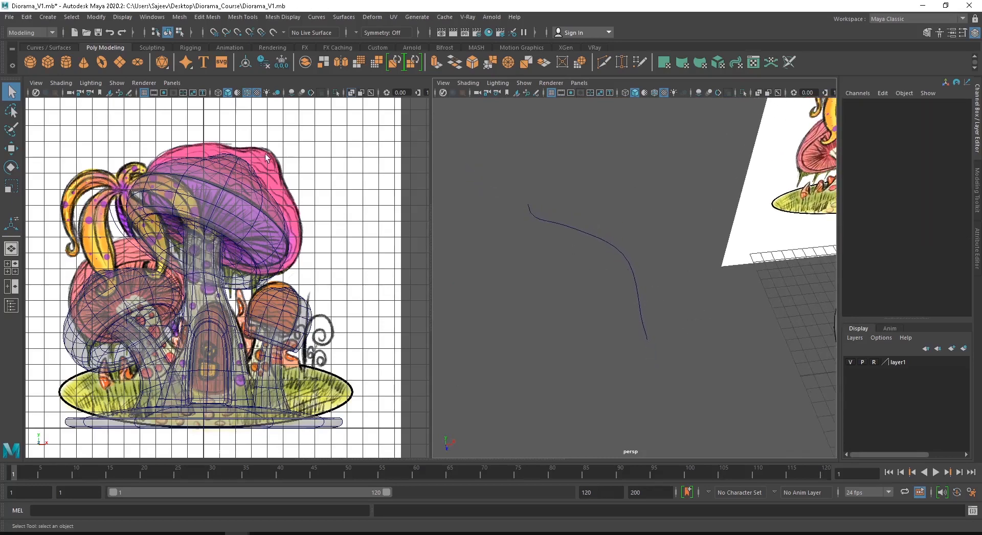
Create a tall, thin polygon cylinder at the curve's base, with radius about 0.15 and height about 15.4
{"action": "left_click", "coordinate": [65, 62]}
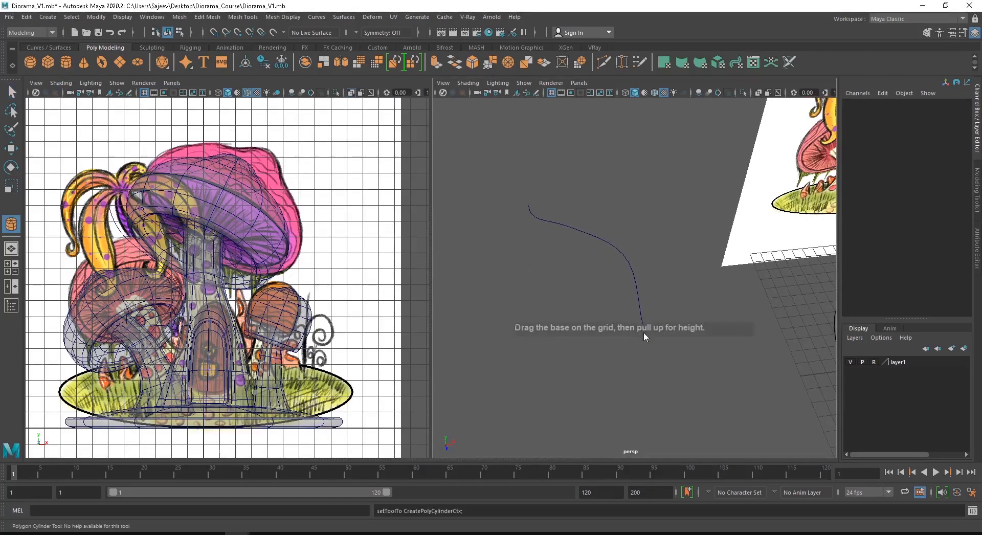
{"action": "left_click_drag", "start_coordinate": [646, 344], "coordinate": [648, 346]}
{"action": "left_click_drag", "start_coordinate": [584, 287], "coordinate": [610, 295], "text": "alt"}
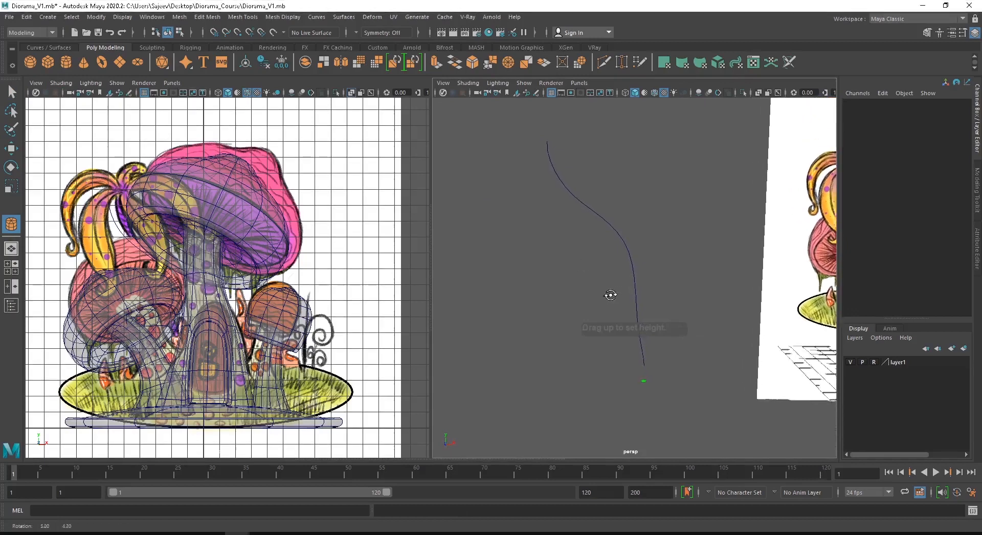
{"action": "left_click_drag", "start_coordinate": [649, 344], "coordinate": [638, 133]}
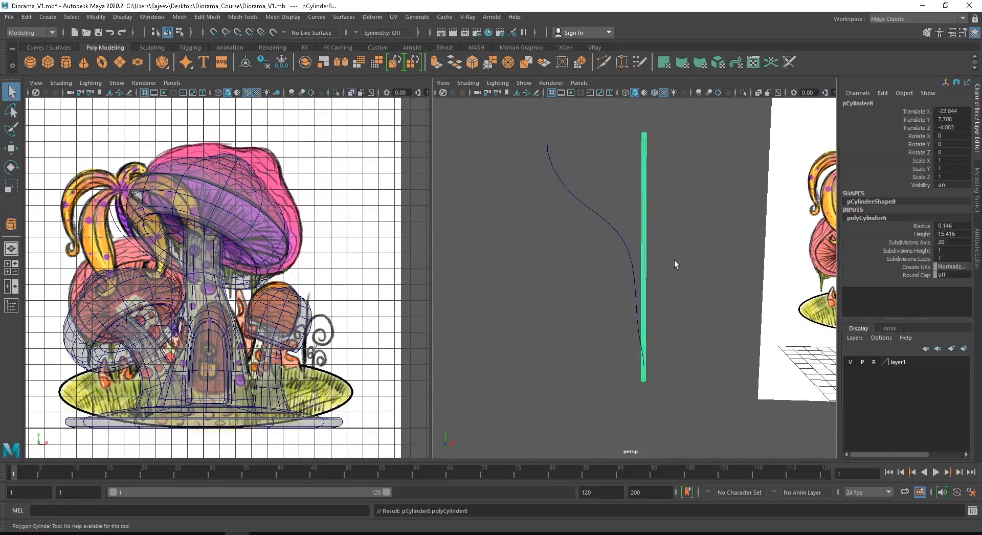
Set the tall cylinder's axis subdivisions to 8 and its height subdivisions to 8
{"action": "left_click_drag", "start_coordinate": [672, 278], "coordinate": [890, 285], "text": "alt"}
{"action": "left_click", "coordinate": [954, 241]}
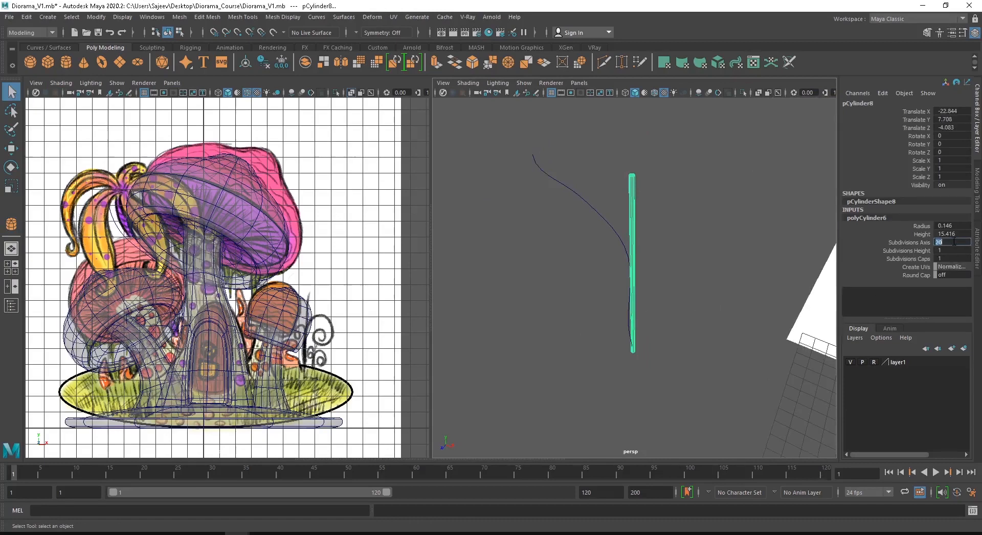
{"action": "type", "text": "8"}
{"action": "key", "text": "Return"}
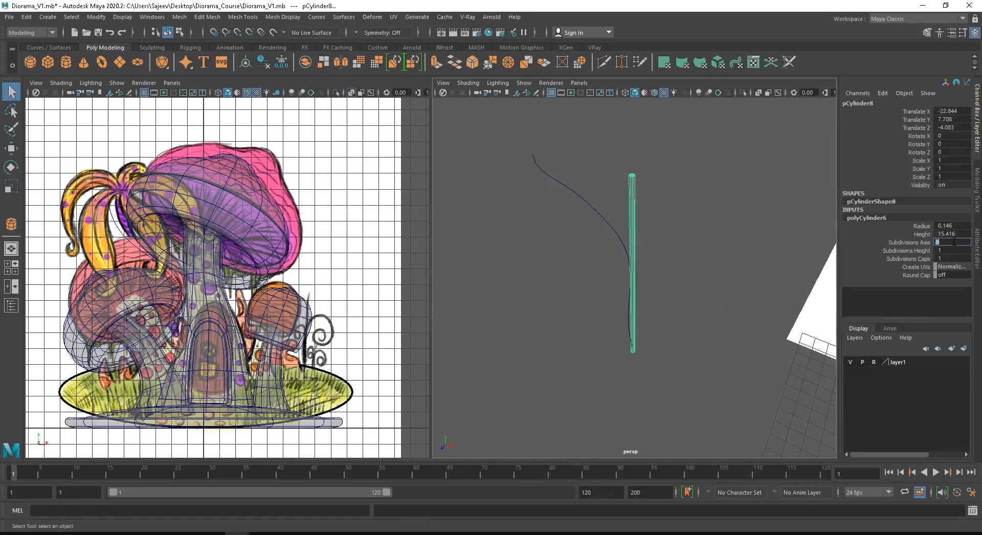
{"action": "scroll", "coordinate": [578, 203], "scroll_direction": "up", "scroll_amount": 3}
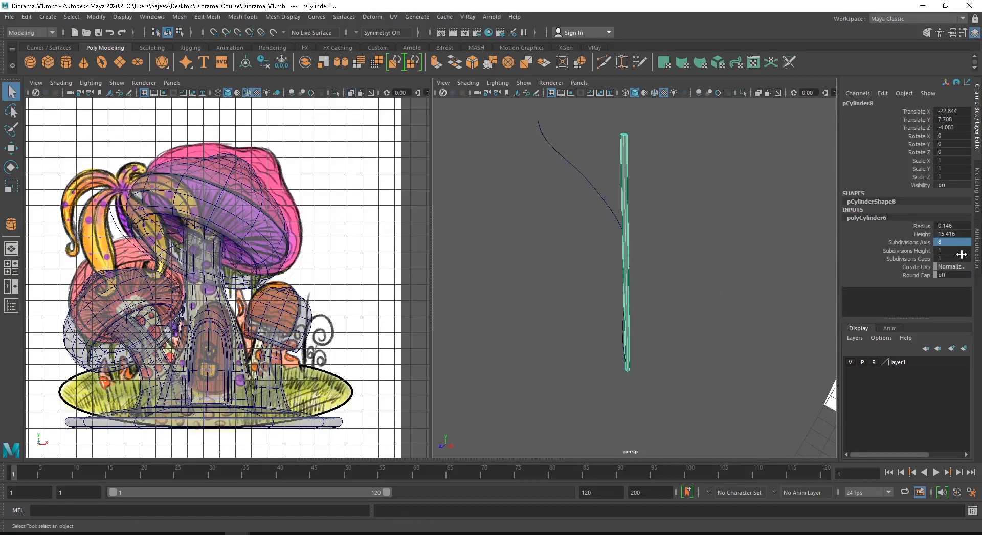
{"action": "left_click", "coordinate": [903, 252]}
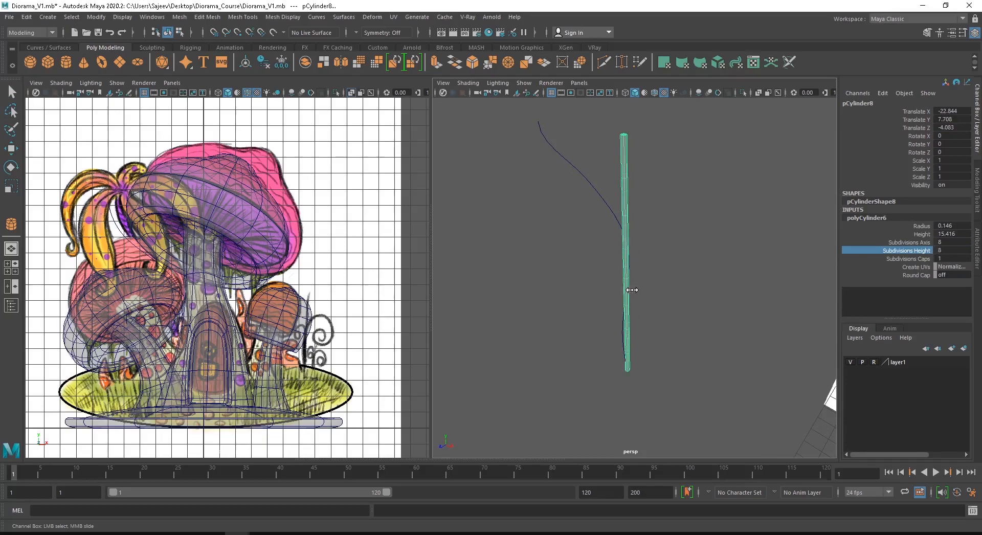
Select the tall cylinder together with the duplicated curve and apply a Curve Warp deformer
{"action": "left_click_drag", "start_coordinate": [669, 255], "coordinate": [771, 252], "text": "alt"}
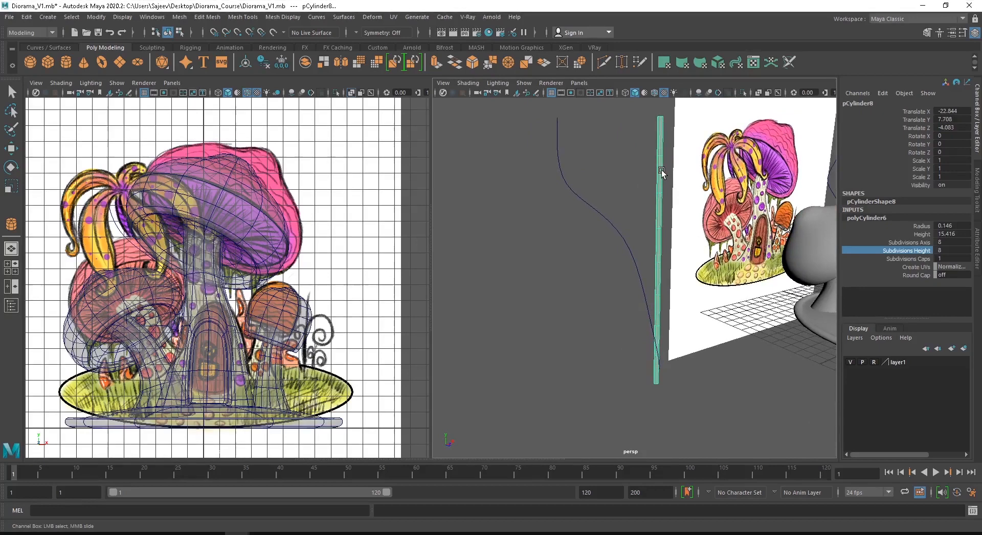
{"action": "key", "text": "q"}
{"action": "left_click_drag", "start_coordinate": [608, 154], "coordinate": [556, 231]}
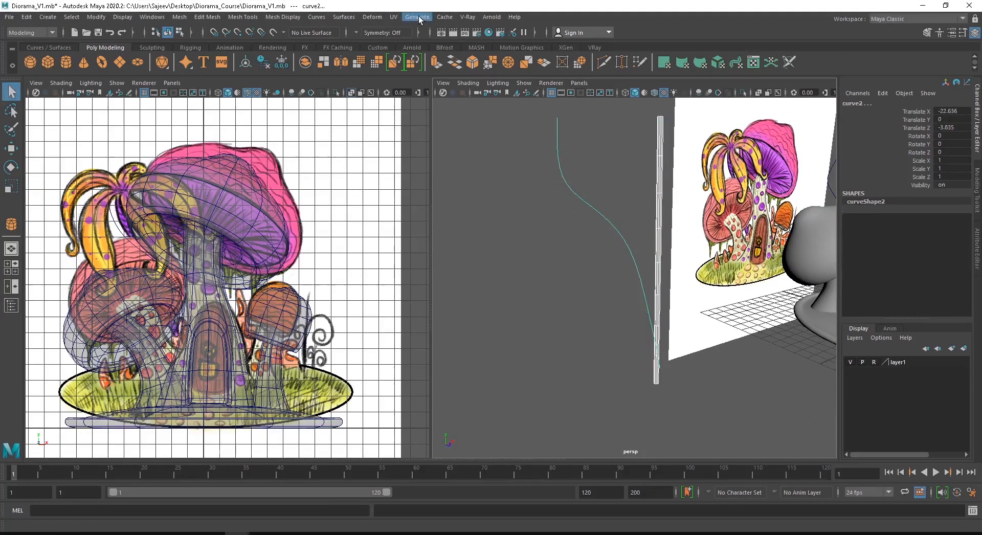
{"action": "left_click", "coordinate": [363, 18]}
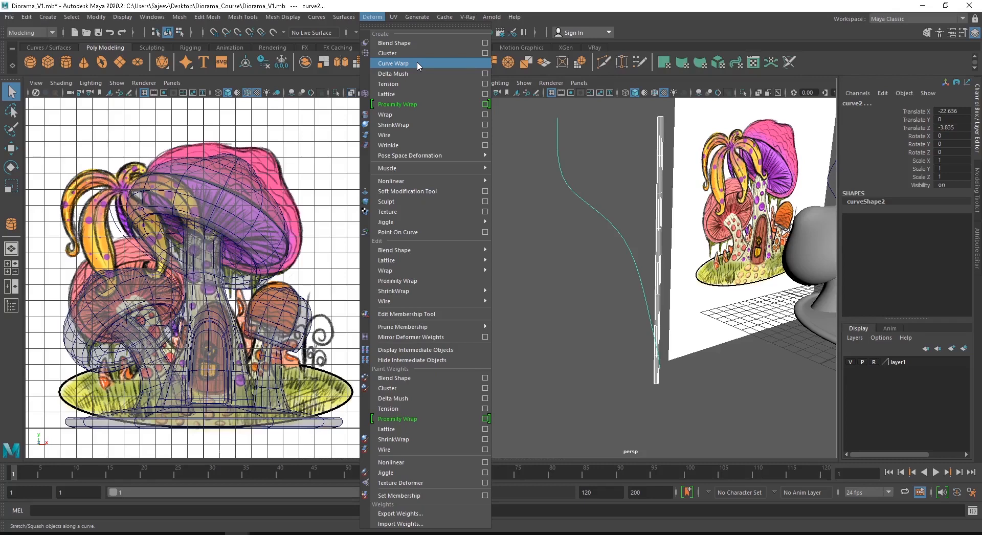
{"action": "left_click", "coordinate": [393, 63]}
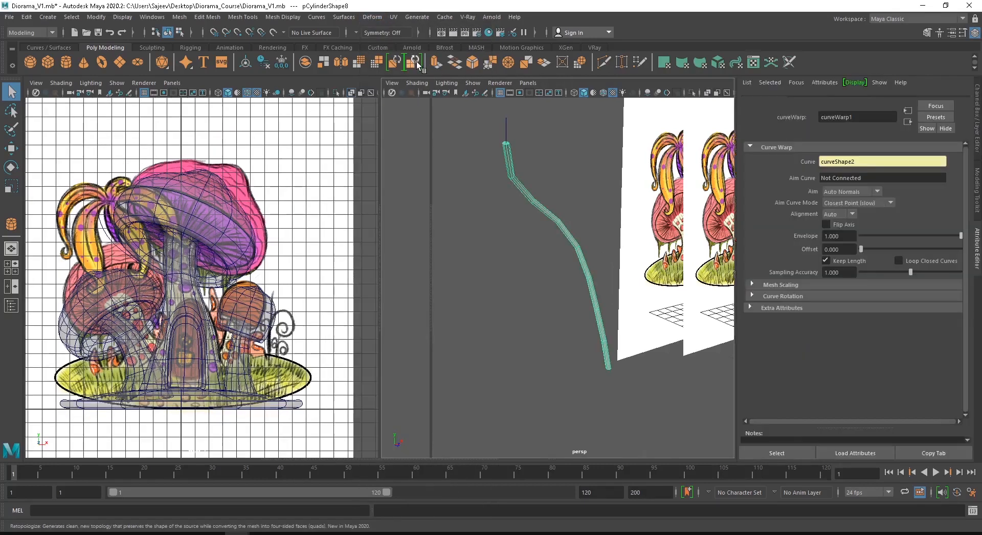
{"action": "left_click_drag", "start_coordinate": [576, 279], "coordinate": [620, 250], "text": "alt"}
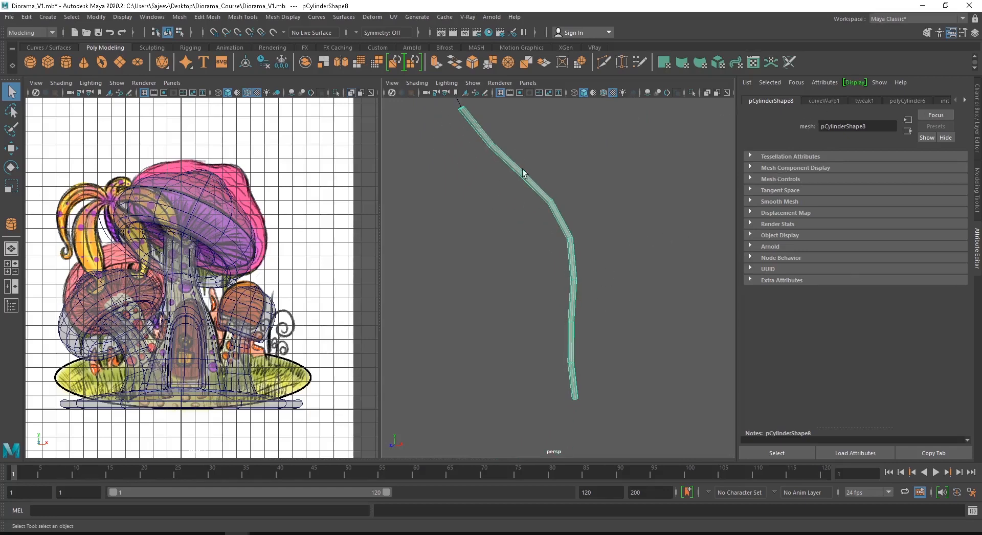
Test the curve warp's envelope by lowering it to 0 and returning it to 1
{"action": "left_click", "coordinate": [821, 100]}
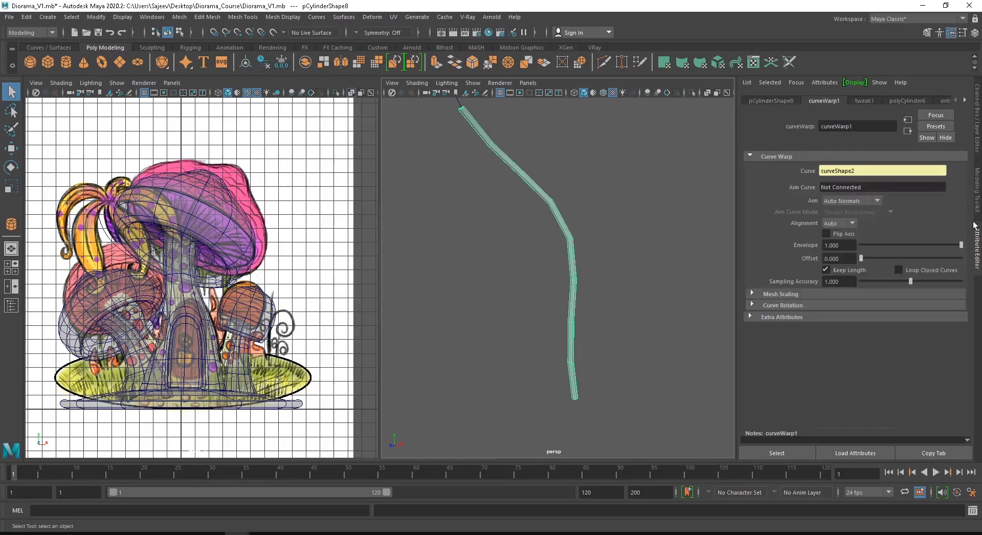
{"action": "left_click_drag", "start_coordinate": [949, 245], "coordinate": [798, 250]}
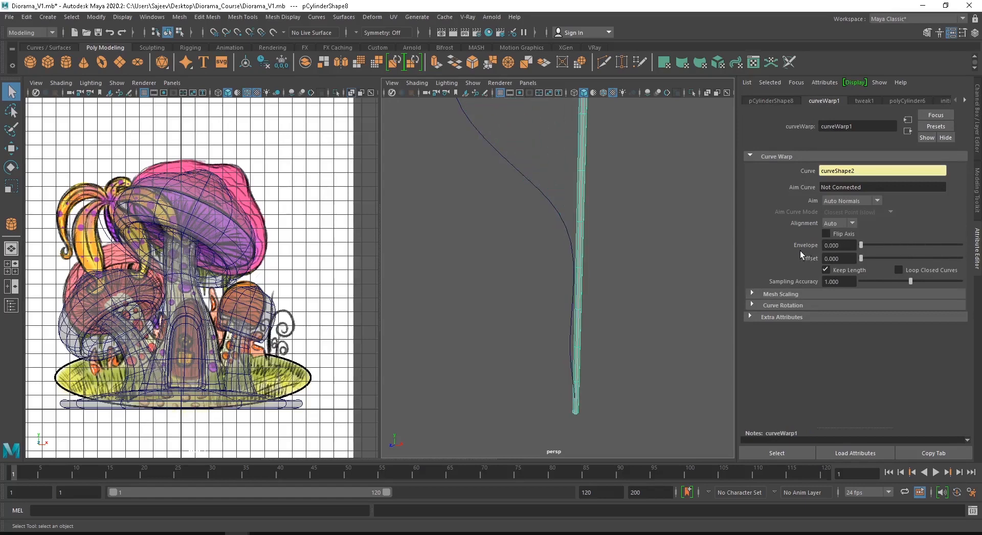
{"action": "left_click_drag", "start_coordinate": [861, 245], "coordinate": [975, 251]}
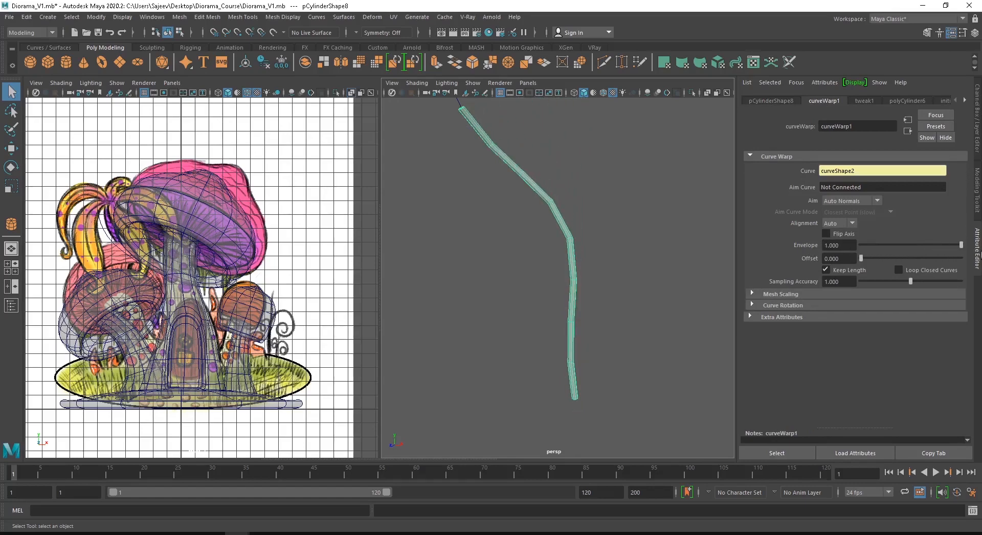
{"action": "left_click_drag", "start_coordinate": [960, 245], "coordinate": [979, 252]}
Set the curve warp's offset to 0.010, sampling accuracy to 0.113, length scale to 1.133 and max scale to 1.778
{"action": "mouse_move", "coordinate": [870, 258]}
{"action": "left_mouse_down"}
{"action": "mouse_move", "coordinate": [901, 260]}
{"action": "mouse_move", "coordinate": [859, 265]}
{"action": "mouse_move", "coordinate": [926, 267]}
{"action": "mouse_move", "coordinate": [853, 264]}
{"action": "mouse_move", "coordinate": [942, 266]}
{"action": "mouse_move", "coordinate": [852, 269]}
{"action": "mouse_move", "coordinate": [866, 263]}
{"action": "mouse_move", "coordinate": [870, 274]}
{"action": "mouse_move", "coordinate": [841, 273]}
{"action": "mouse_move", "coordinate": [879, 274]}
{"action": "left_mouse_up"}
{"action": "scroll", "coordinate": [695, 271], "scroll_direction": "down", "scroll_amount": 3}
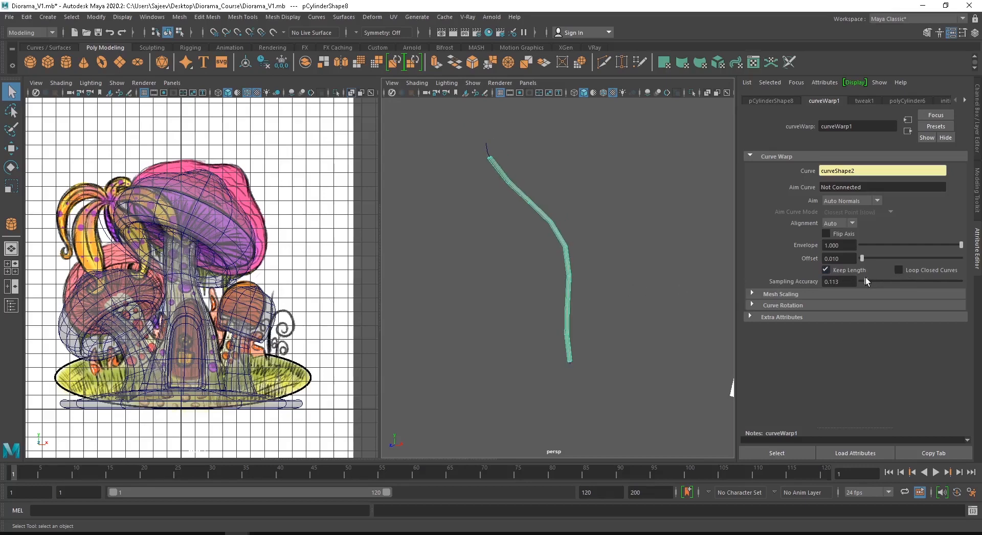
{"action": "left_click", "coordinate": [771, 295]}
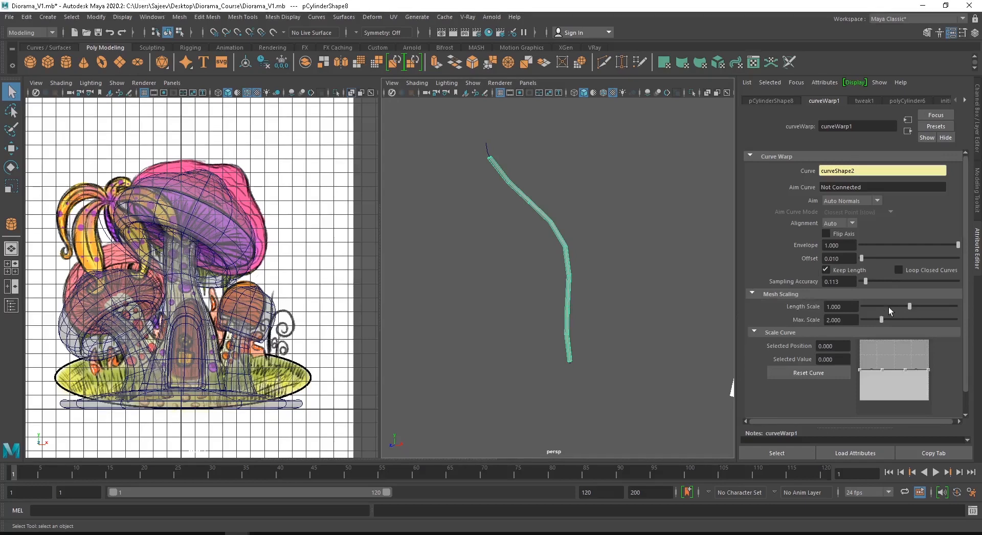
{"action": "mouse_move", "coordinate": [908, 306]}
{"action": "left_mouse_down"}
{"action": "mouse_move", "coordinate": [893, 307]}
{"action": "mouse_move", "coordinate": [914, 307]}
{"action": "left_mouse_up"}
{"action": "left_click_drag", "start_coordinate": [882, 319], "coordinate": [937, 323]}
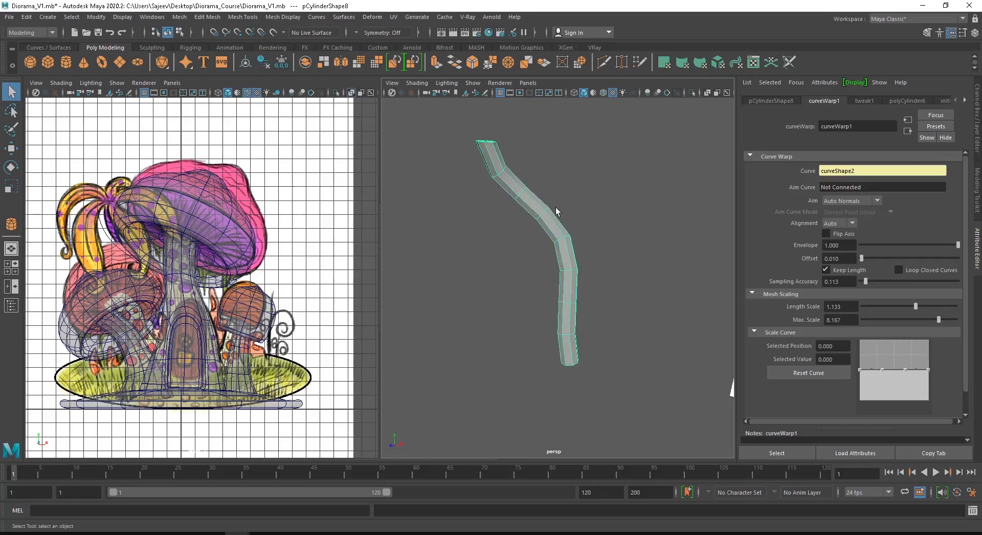
{"action": "left_click_drag", "start_coordinate": [552, 210], "coordinate": [611, 263], "text": "alt"}
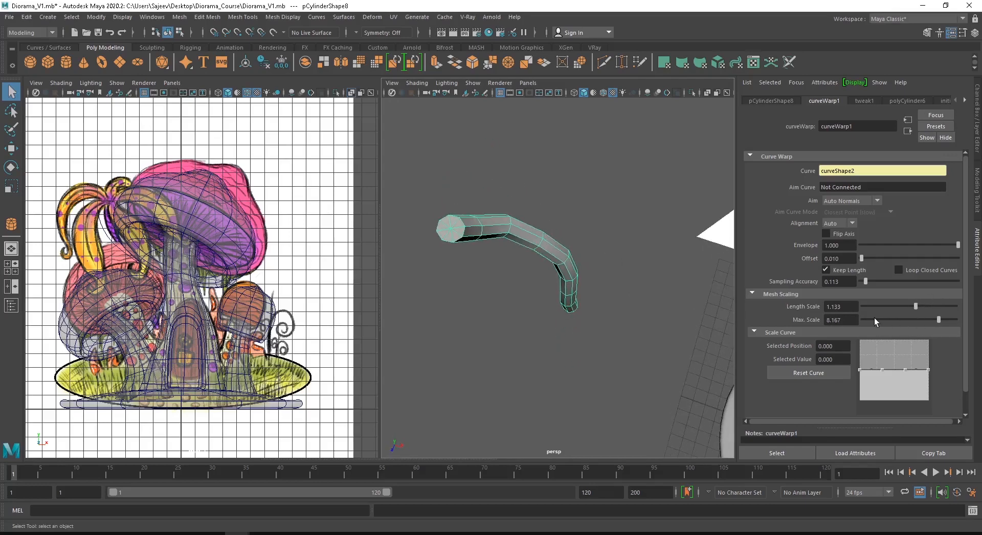
{"action": "mouse_move", "coordinate": [873, 319]}
{"action": "left_mouse_down"}
{"action": "mouse_move", "coordinate": [864, 319]}
{"action": "mouse_move", "coordinate": [879, 320]}
{"action": "left_mouse_up"}
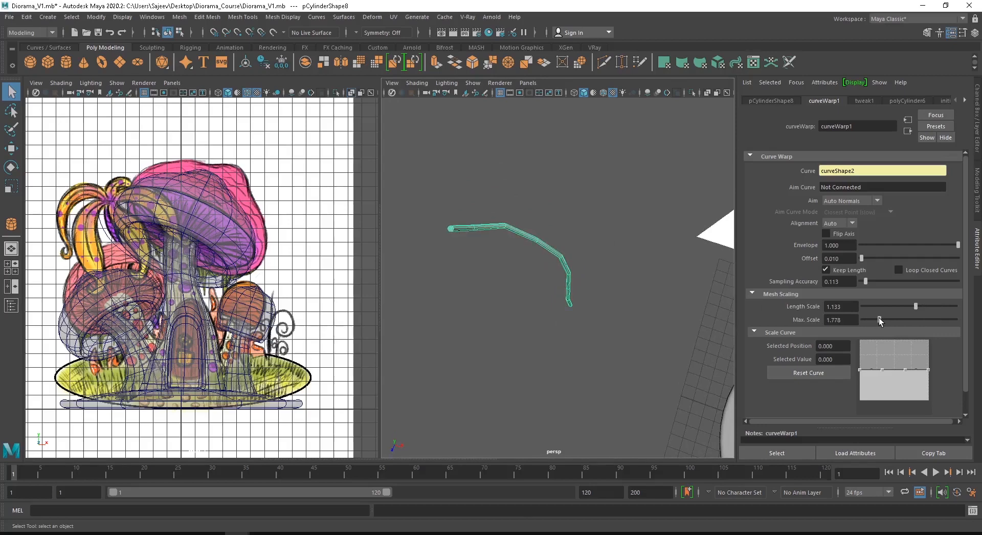
Taper the tube with the curve warp's scale curve, from a start value of 1.000 down to an end value of 0.415
{"action": "left_click_drag", "start_coordinate": [409, 296], "coordinate": [440, 232], "text": "alt"}
{"action": "mouse_move", "coordinate": [860, 369]}
{"action": "left_mouse_down"}
{"action": "mouse_move", "coordinate": [862, 342]}
{"action": "mouse_move", "coordinate": [862, 384]}
{"action": "mouse_move", "coordinate": [862, 372]}
{"action": "left_mouse_up"}
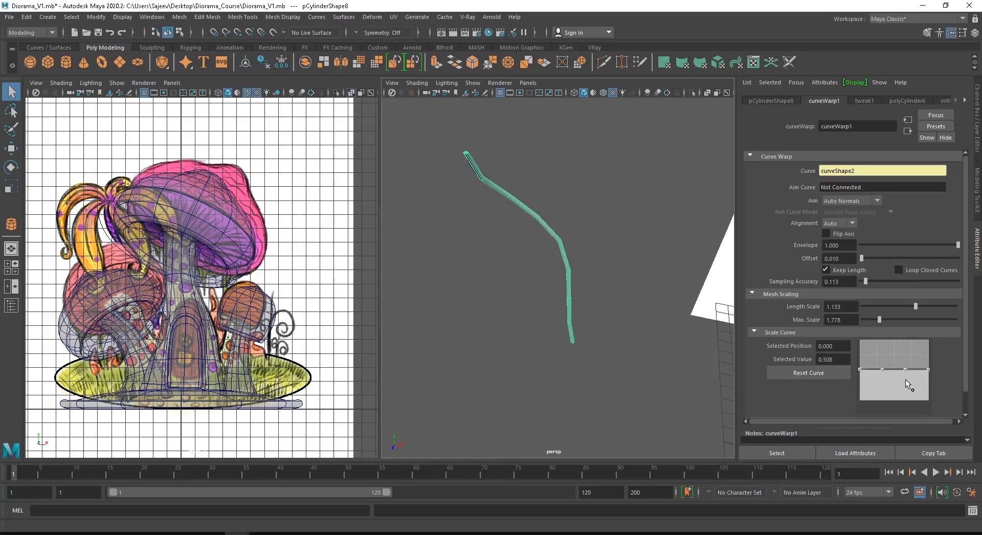
{"action": "left_click_drag", "start_coordinate": [859, 367], "coordinate": [856, 331]}
{"action": "mouse_move", "coordinate": [560, 301]}
{"action": "left_mouse_down", "text": "alt"}
{"action": "mouse_move", "coordinate": [542, 287]}
{"action": "mouse_move", "coordinate": [562, 299]}
{"action": "left_mouse_up", "text": "alt"}
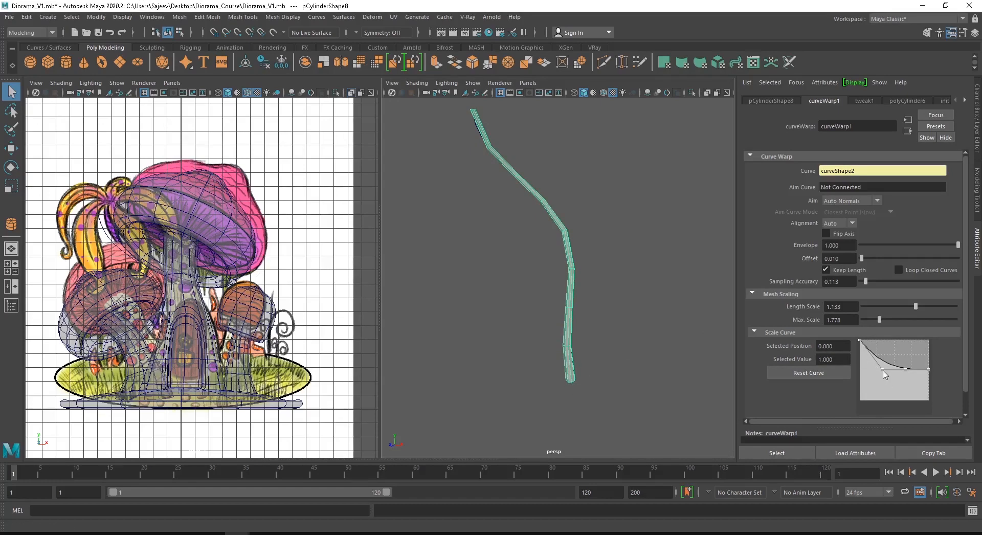
{"action": "left_click_drag", "start_coordinate": [882, 371], "coordinate": [927, 375]}
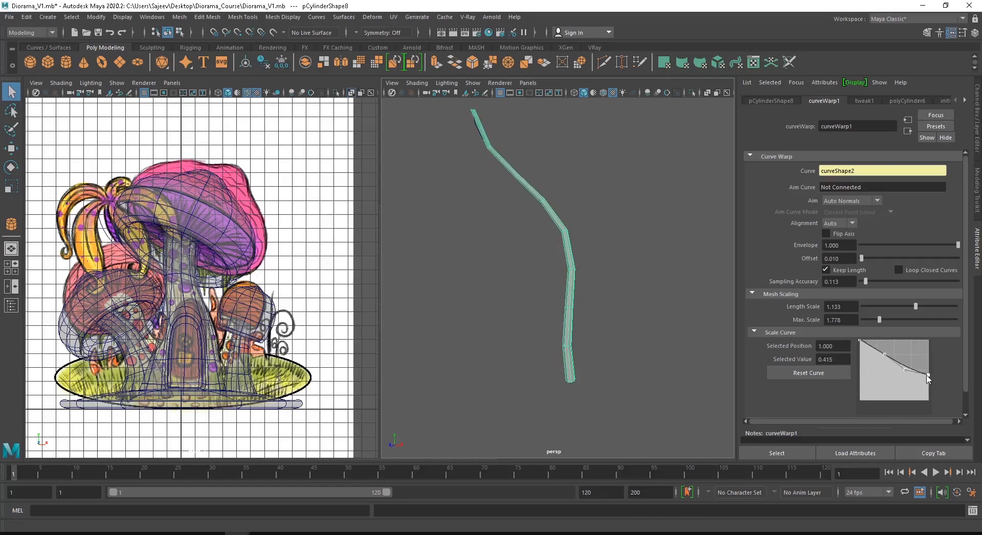
{"action": "left_click_drag", "start_coordinate": [604, 266], "coordinate": [692, 267], "text": "alt"}
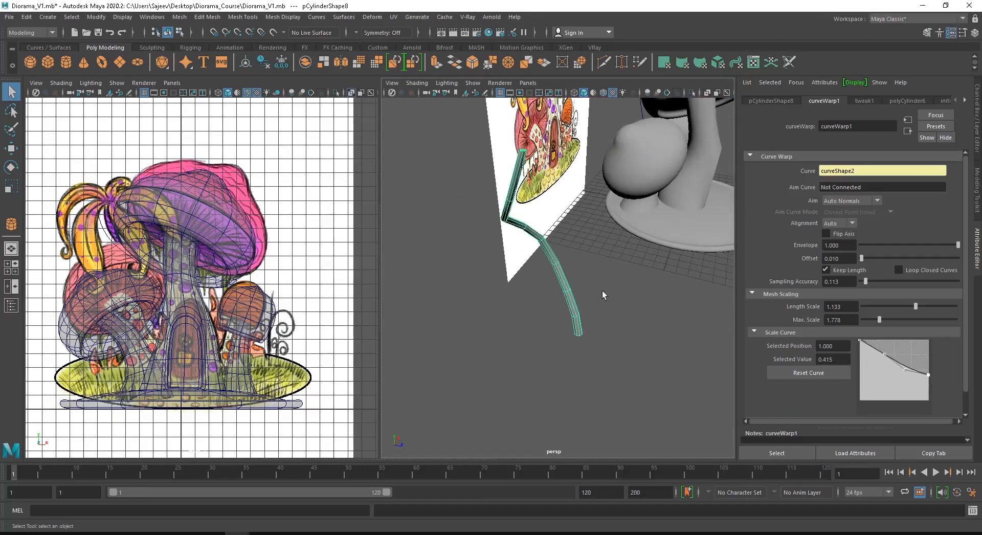
{"action": "left_click_drag", "start_coordinate": [602, 290], "coordinate": [466, 273], "text": "alt"}
{"action": "left_click_drag", "start_coordinate": [559, 217], "coordinate": [602, 241], "text": "alt"}
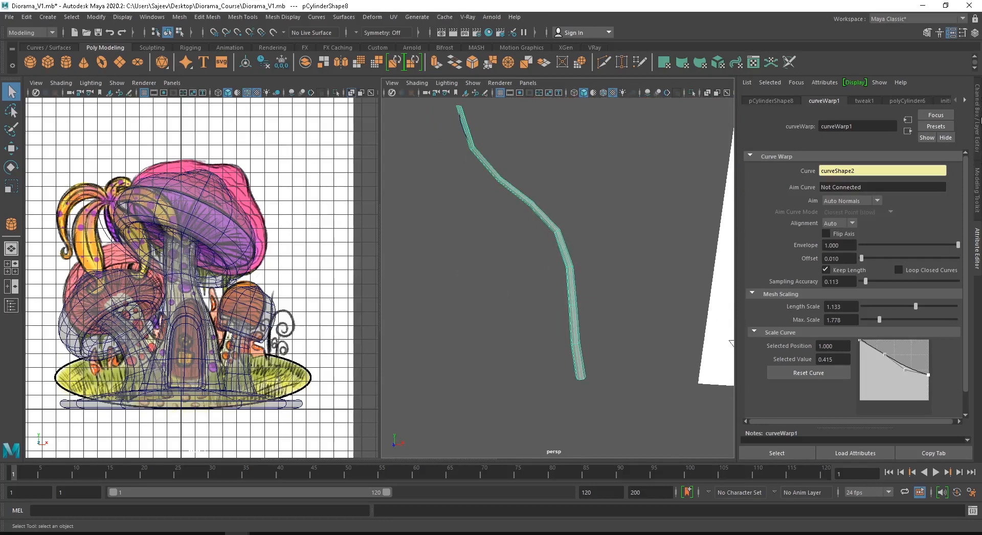
Raise the warped tube's height subdivisions to about 12 to smooth its bends, and deselect it
{"action": "left_click", "coordinate": [978, 122]}
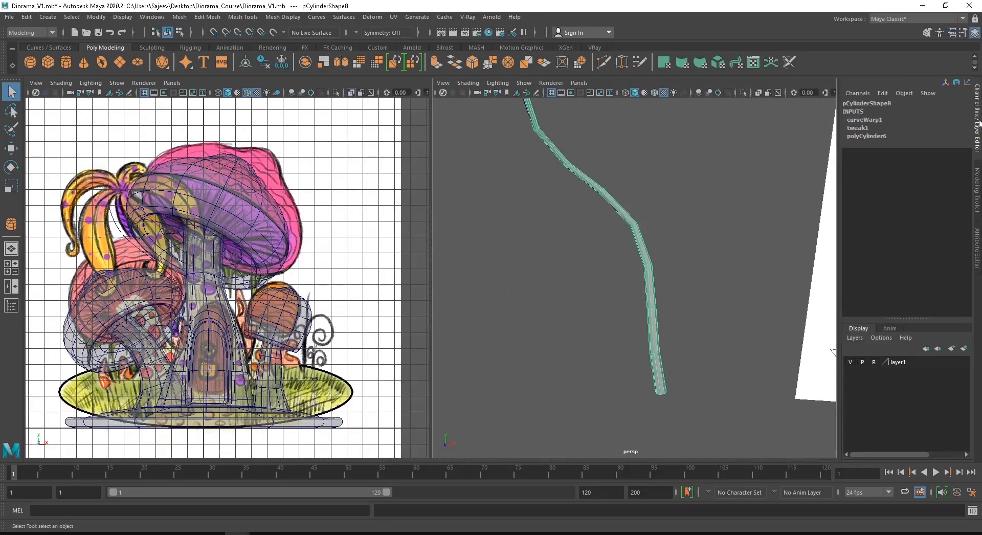
{"action": "left_click", "coordinate": [867, 135]}
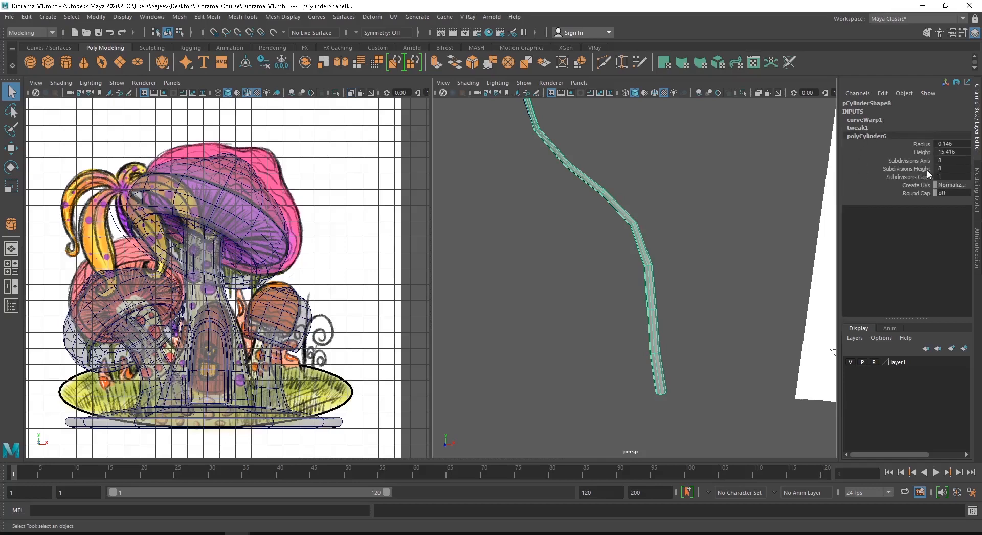
{"action": "left_click", "coordinate": [909, 169]}
{"action": "middle_click_drag", "start_coordinate": [578, 250], "coordinate": [594, 270]}
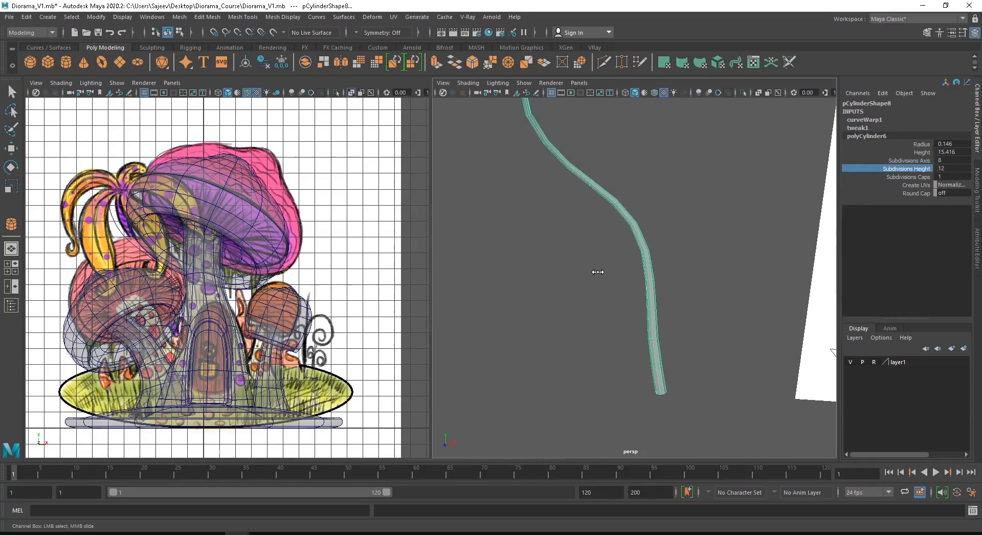
{"action": "left_click_drag", "start_coordinate": [660, 257], "coordinate": [519, 261], "text": "alt"}
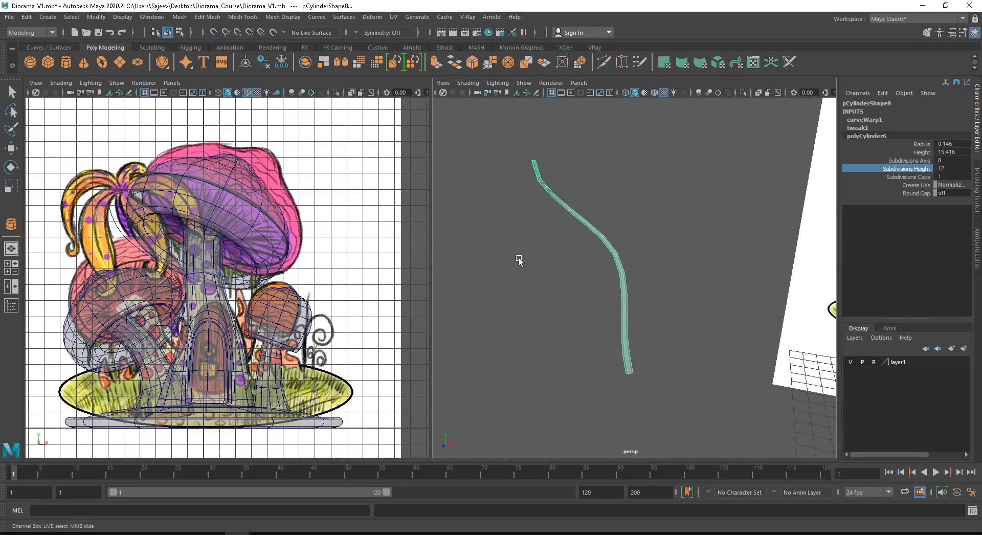
{"action": "middle_click_drag", "start_coordinate": [569, 261], "coordinate": [552, 262]}
{"action": "left_click_drag", "start_coordinate": [567, 261], "coordinate": [584, 287], "text": "alt"}
{"action": "left_click", "coordinate": [584, 286]}
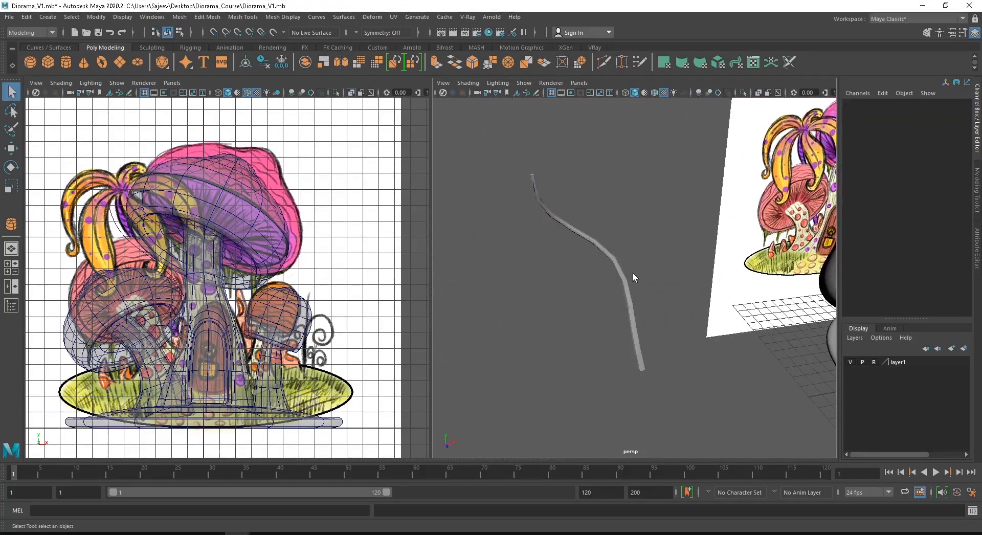
Try moving the warped tube and its guide curve separately along X, undoing each move
{"action": "left_click", "coordinate": [625, 273]}
{"action": "key", "text": "w"}
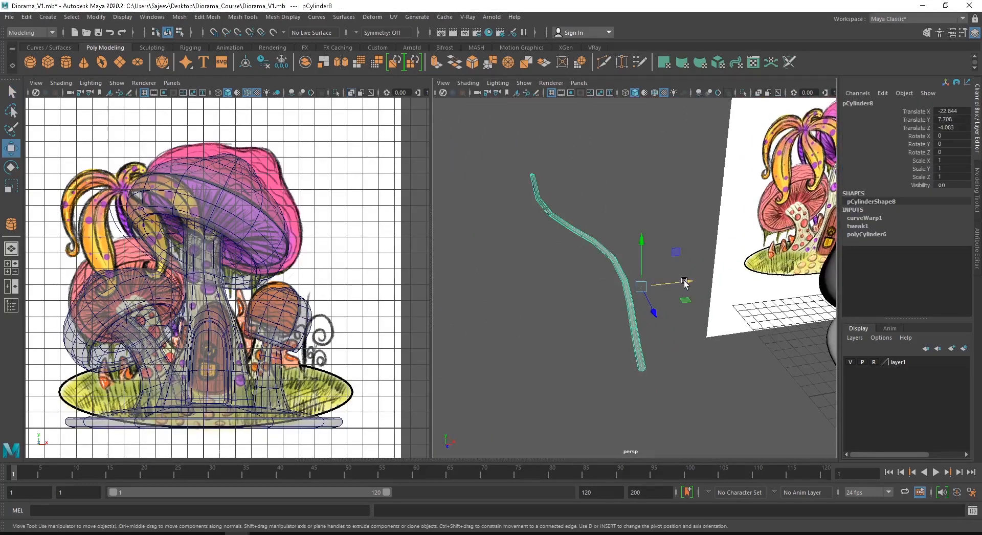
{"action": "left_click_drag", "start_coordinate": [683, 282], "coordinate": [664, 316]}
{"action": "key", "text": "ctrl+z"}
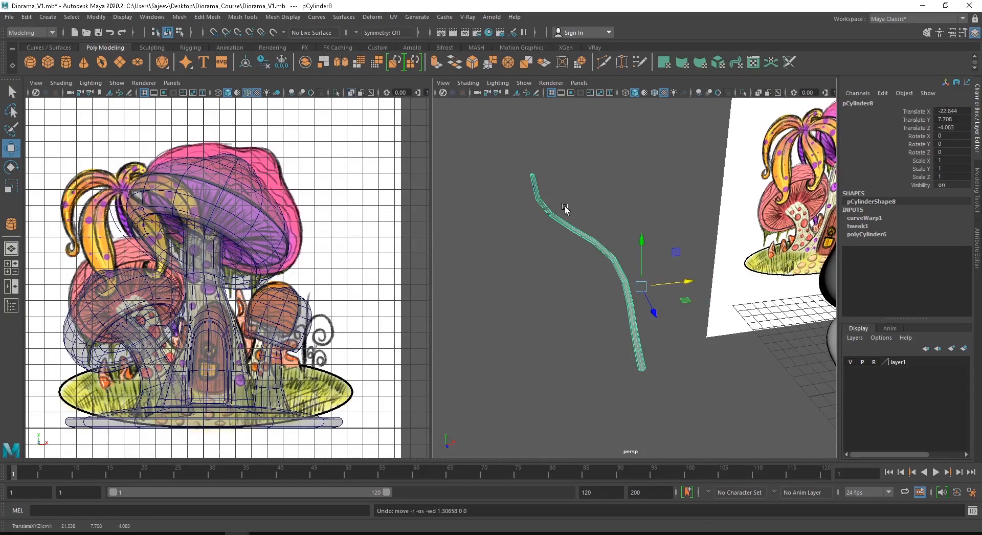
{"action": "left_click_drag", "start_coordinate": [566, 200], "coordinate": [567, 229]}
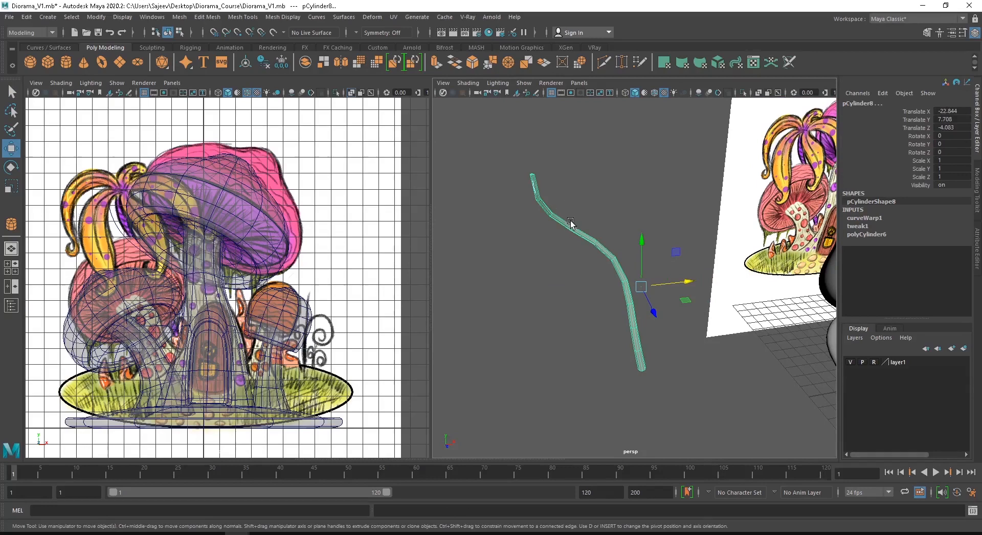
{"action": "left_click", "coordinate": [603, 234]}
{"action": "left_click_drag", "start_coordinate": [696, 377], "coordinate": [665, 364]}
{"action": "key", "text": "ctrl+z"}
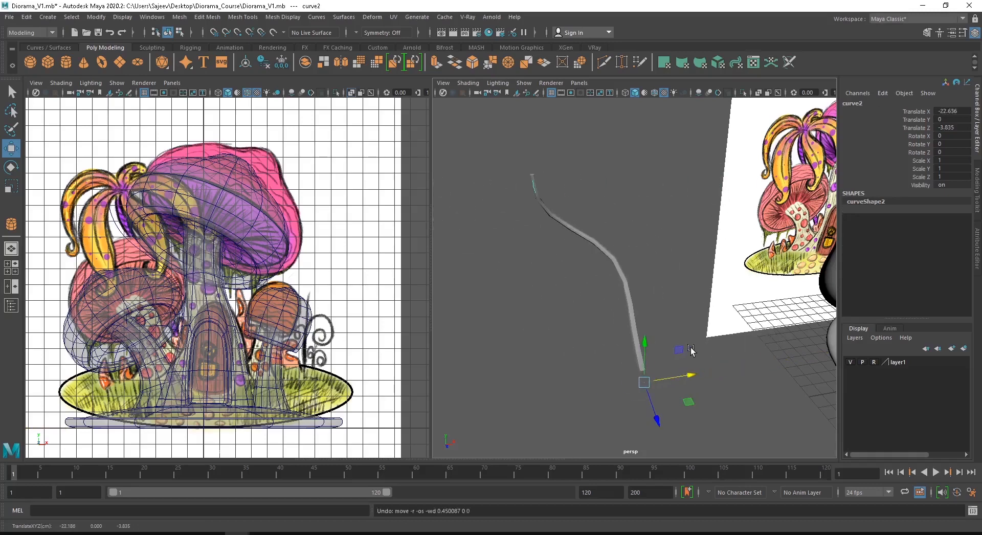
Select only the warped tube and delete its construction history to detach it from the guide curve
{"action": "left_click", "coordinate": [572, 220]}
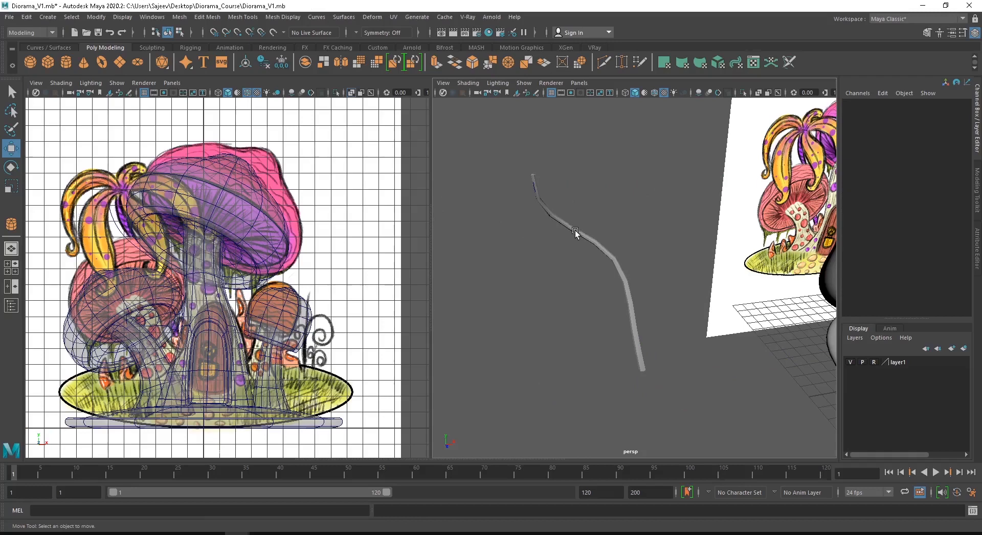
{"action": "left_click_drag", "start_coordinate": [587, 153], "coordinate": [588, 298]}
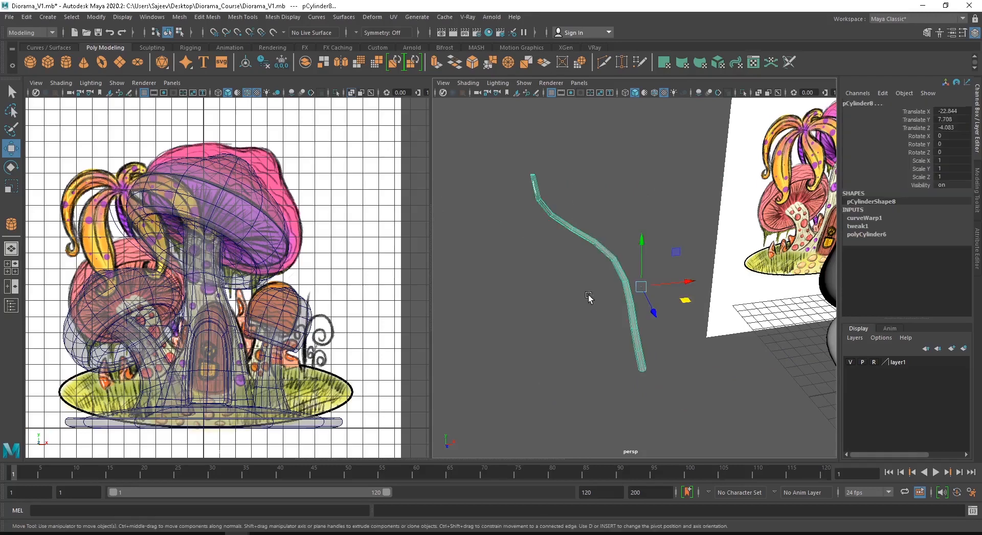
{"action": "left_click", "coordinate": [559, 228]}
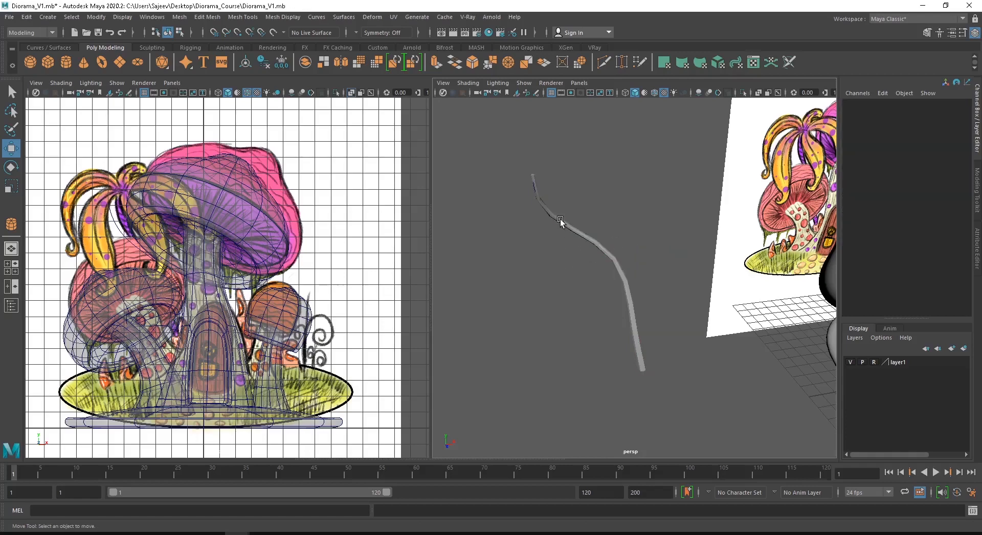
{"action": "left_click", "coordinate": [559, 218]}
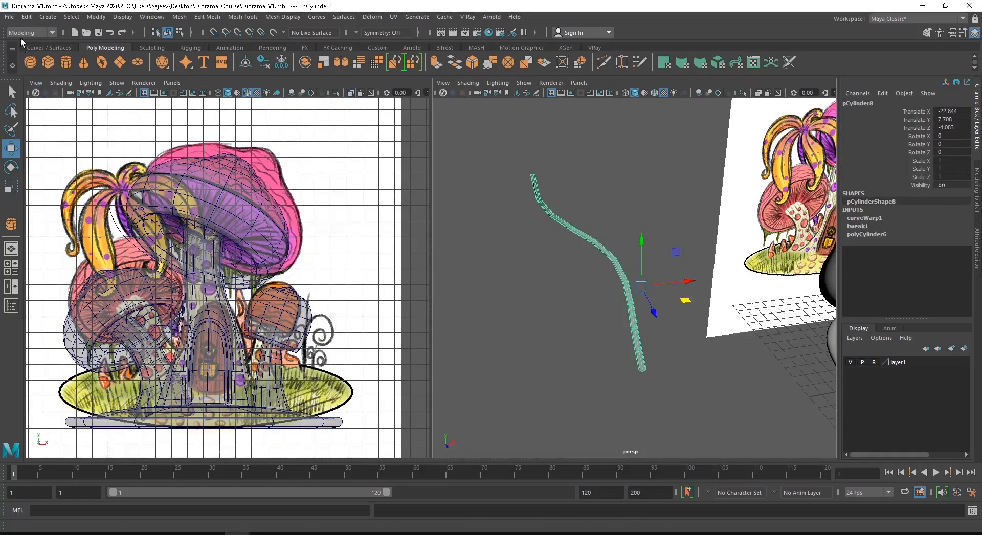
{"action": "left_click", "coordinate": [27, 19]}
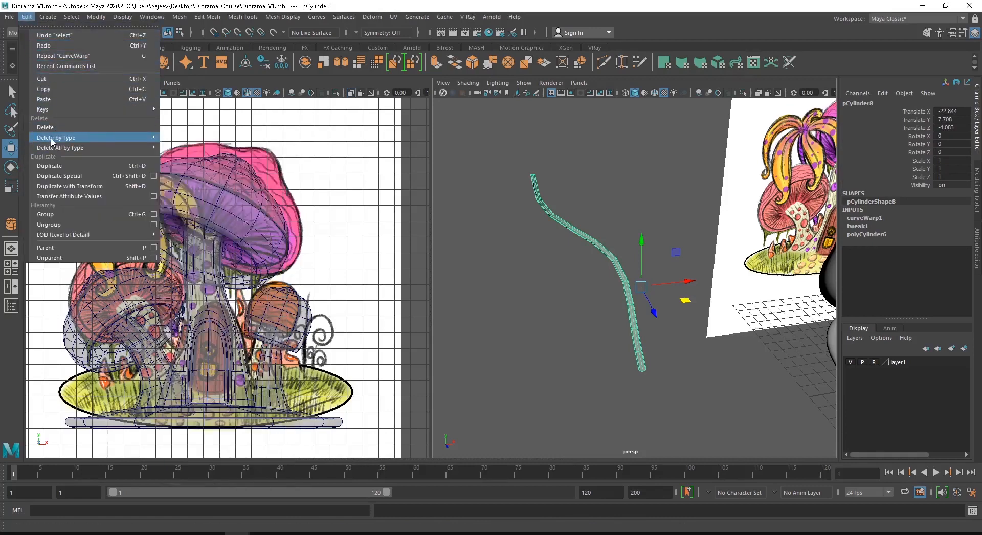
{"action": "mouse_move", "coordinate": [107, 139]}
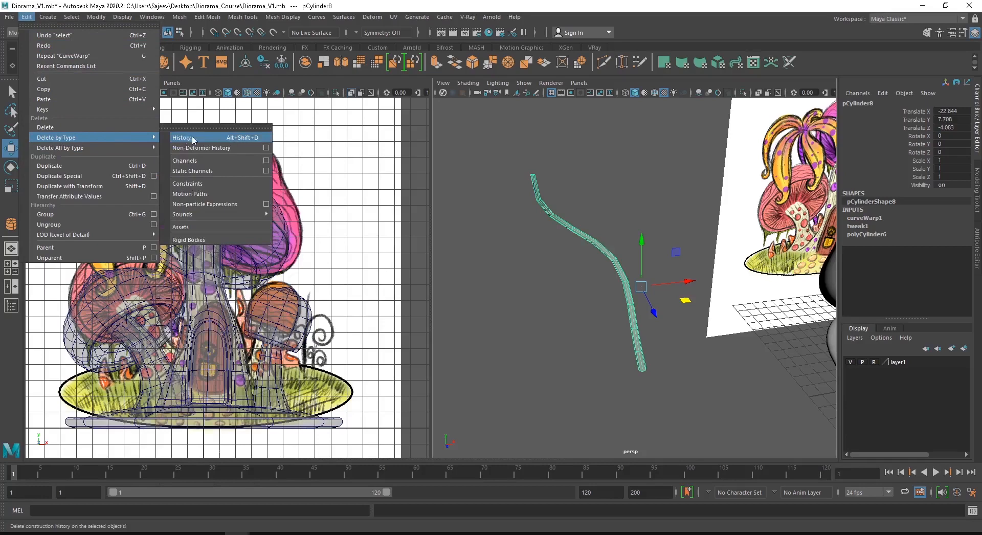
{"action": "left_click", "coordinate": [236, 138]}
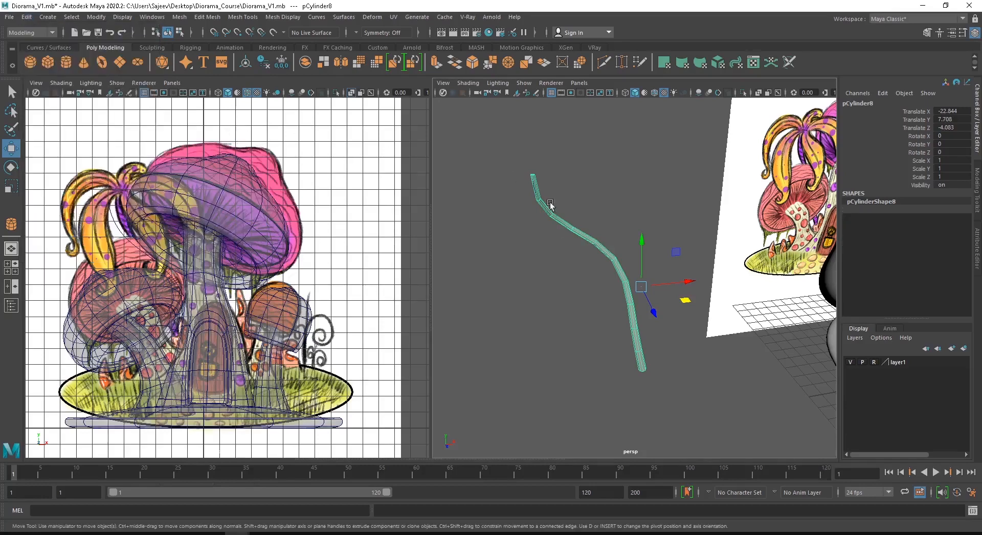
Move the tube off the guide curve along negative X, to a Translate X of about -23.9
{"action": "left_click", "coordinate": [568, 275]}
{"action": "left_click", "coordinate": [607, 252]}
{"action": "left_click_drag", "start_coordinate": [691, 281], "coordinate": [678, 302]}
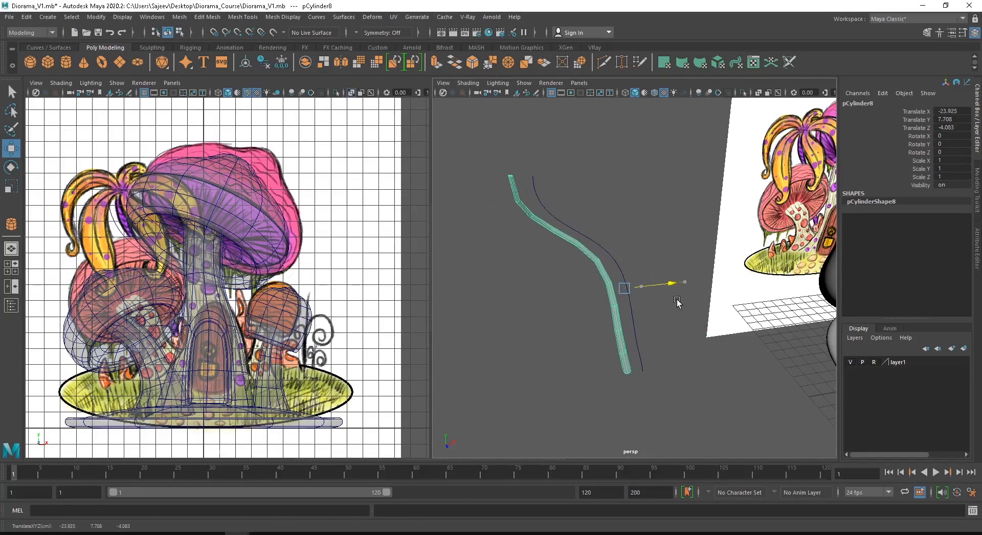
Move the stem tube back into the diorama along X, to a Translate X of about -0.14
{"action": "right_click_drag", "start_coordinate": [774, 314], "coordinate": [603, 295], "text": "alt"}
{"action": "left_click_drag", "start_coordinate": [716, 313], "coordinate": [788, 297], "text": "alt"}
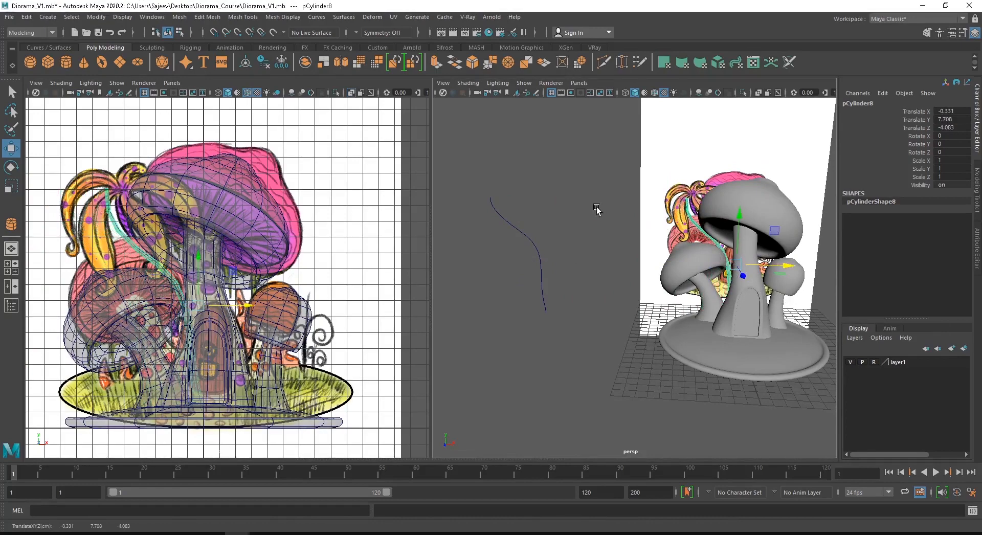
{"action": "left_click_drag", "start_coordinate": [537, 212], "coordinate": [528, 295], "text": "alt"}
{"action": "right_click_drag", "start_coordinate": [528, 295], "coordinate": [565, 312], "text": "alt"}
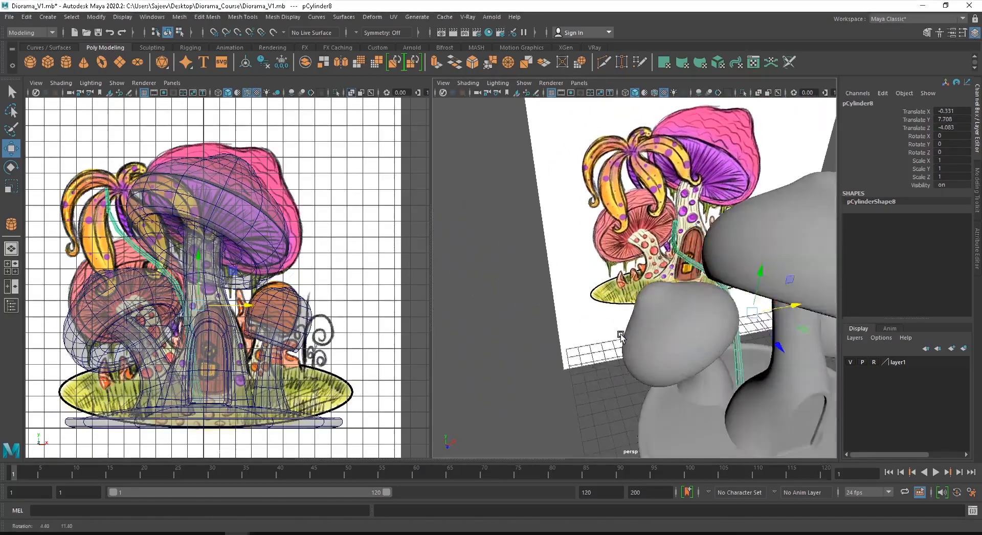
{"action": "left_click_drag", "start_coordinate": [565, 311], "coordinate": [583, 336], "text": "alt"}
{"action": "right_click_drag", "start_coordinate": [583, 336], "coordinate": [599, 339], "text": "alt"}
{"action": "left_click_drag", "start_coordinate": [599, 338], "coordinate": [766, 312], "text": "alt"}
{"action": "right_click_drag", "start_coordinate": [660, 306], "coordinate": [699, 313], "text": "alt"}
{"action": "left_click_drag", "start_coordinate": [698, 313], "coordinate": [699, 335], "text": "alt"}
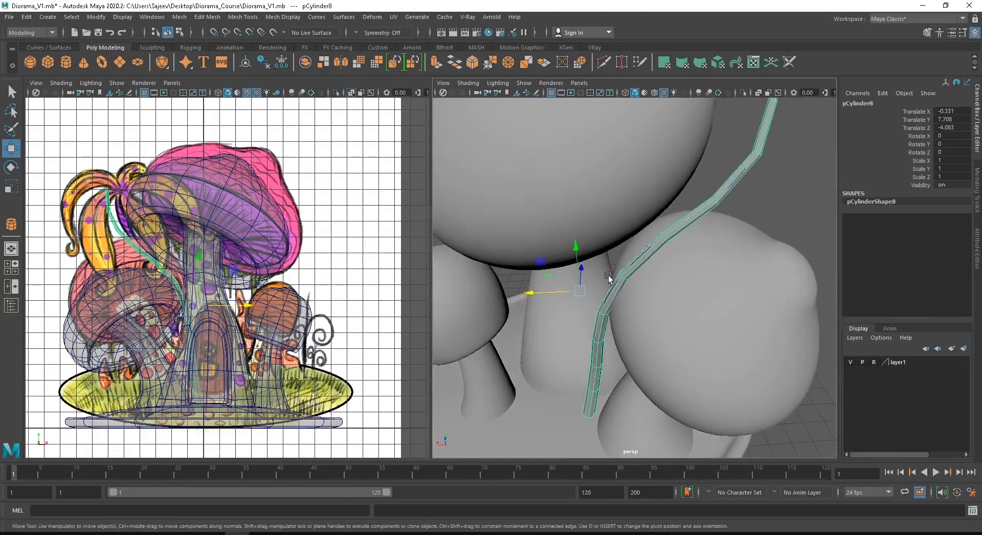
{"action": "left_click_drag", "start_coordinate": [538, 298], "coordinate": [642, 249]}
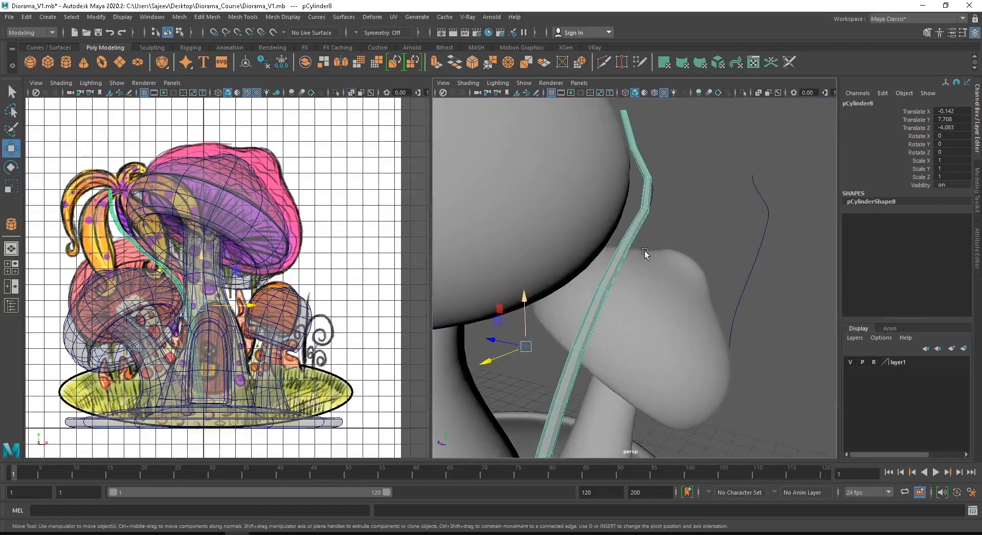
Delete the leftover guide curves and select only the stem tube at its base
{"action": "left_click", "coordinate": [644, 206], "text": "shift"}
{"action": "key", "text": "Delete"}
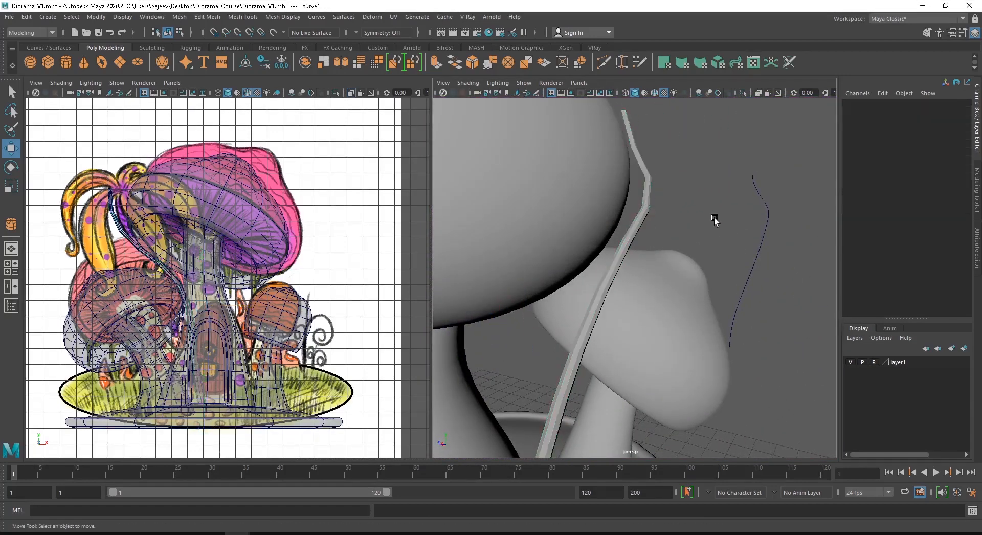
{"action": "left_click_drag", "start_coordinate": [734, 205], "coordinate": [818, 245]}
{"action": "key", "text": "Delete"}
{"action": "middle_click_drag", "start_coordinate": [620, 260], "coordinate": [652, 110], "text": "alt"}
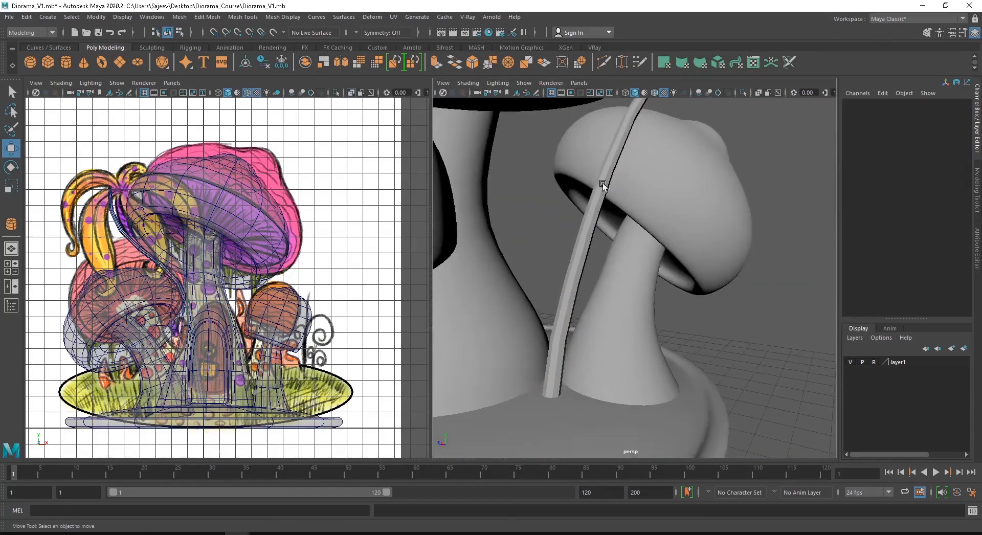
{"action": "left_click", "coordinate": [581, 235]}
{"action": "middle_click_drag", "start_coordinate": [581, 235], "coordinate": [605, 113], "text": "alt"}
{"action": "right_click_drag", "start_coordinate": [604, 114], "coordinate": [616, 243], "text": "alt"}
{"action": "right_click_drag", "start_coordinate": [562, 177], "coordinate": [513, 181]}
{"action": "left_click_drag", "start_coordinate": [492, 231], "coordinate": [597, 289]}
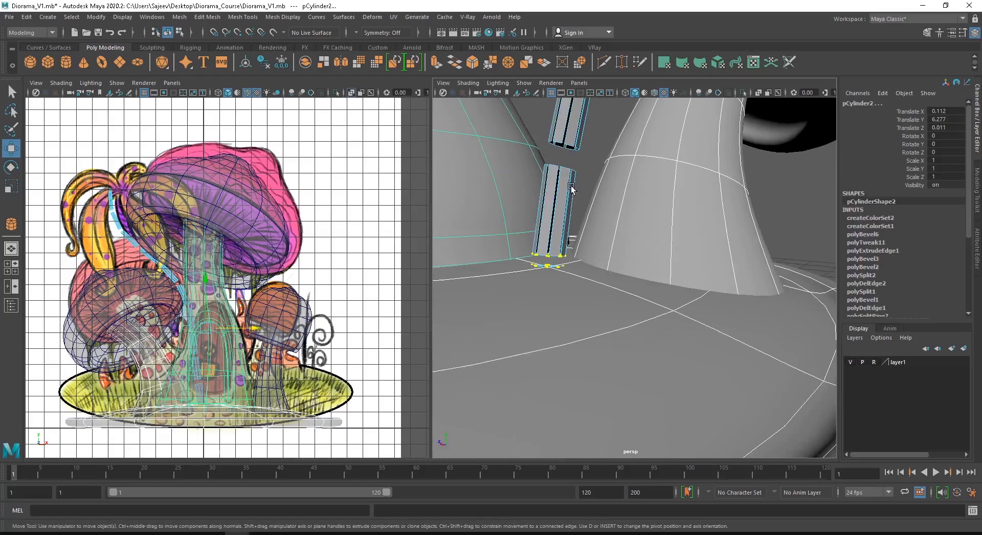
{"action": "key", "text": "ctrl+z"}
Move the stem tube's bottom vertices vertically to meet the diorama base, and check the shape in smooth preview
{"action": "right_click_drag", "start_coordinate": [567, 180], "coordinate": [514, 181]}
{"action": "left_click_drag", "start_coordinate": [491, 211], "coordinate": [595, 274]}
{"action": "left_click_drag", "start_coordinate": [545, 219], "coordinate": [548, 184]}
{"action": "right_click_drag", "start_coordinate": [548, 183], "coordinate": [603, 123]}
{"action": "key", "text": "3"}
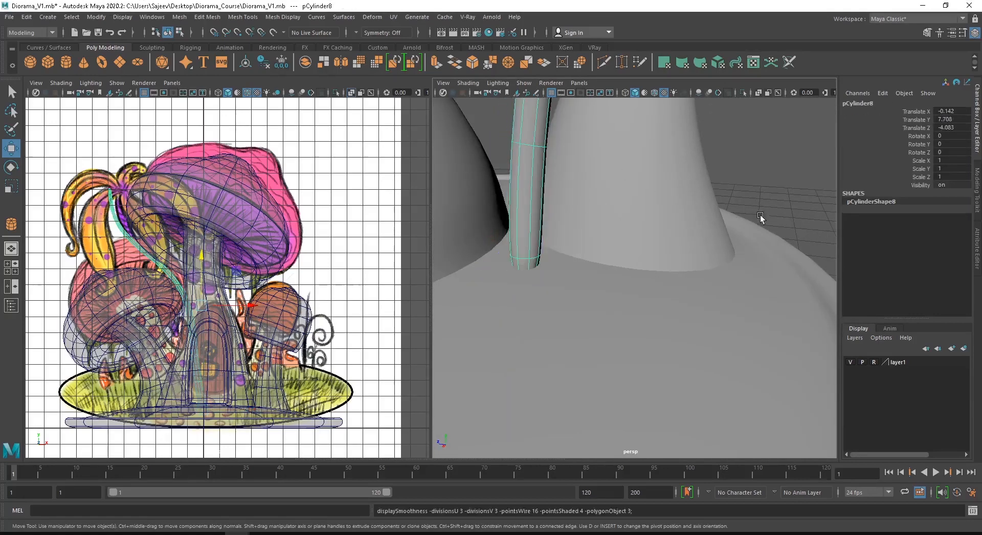
{"action": "key", "text": "1"}
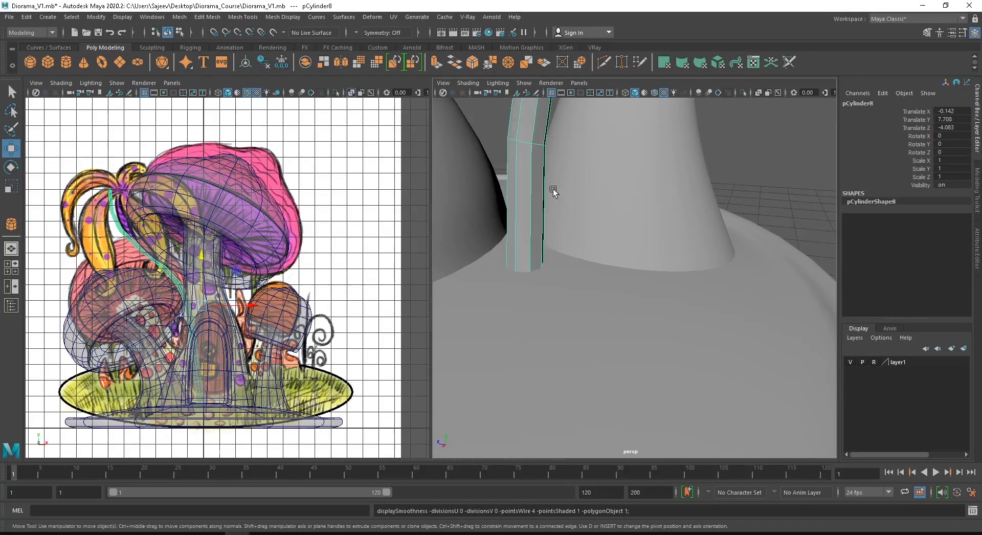
Isolate the stem tube, delete its bottom cap faces, and bring the full scene back into view
{"action": "left_click", "coordinate": [743, 91]}
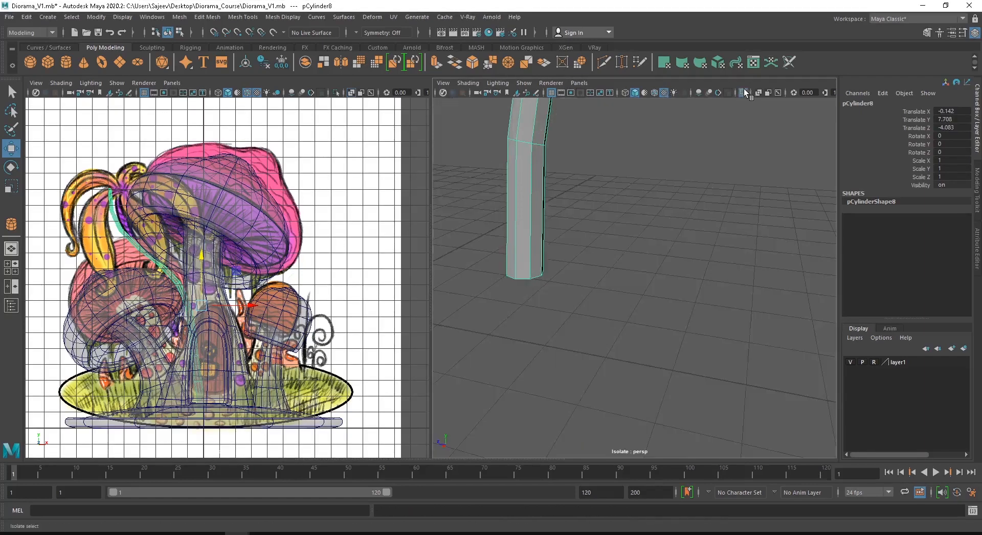
{"action": "left_click_drag", "start_coordinate": [547, 243], "coordinate": [624, 185], "text": "alt"}
{"action": "right_click_drag", "start_coordinate": [624, 183], "coordinate": [627, 211]}
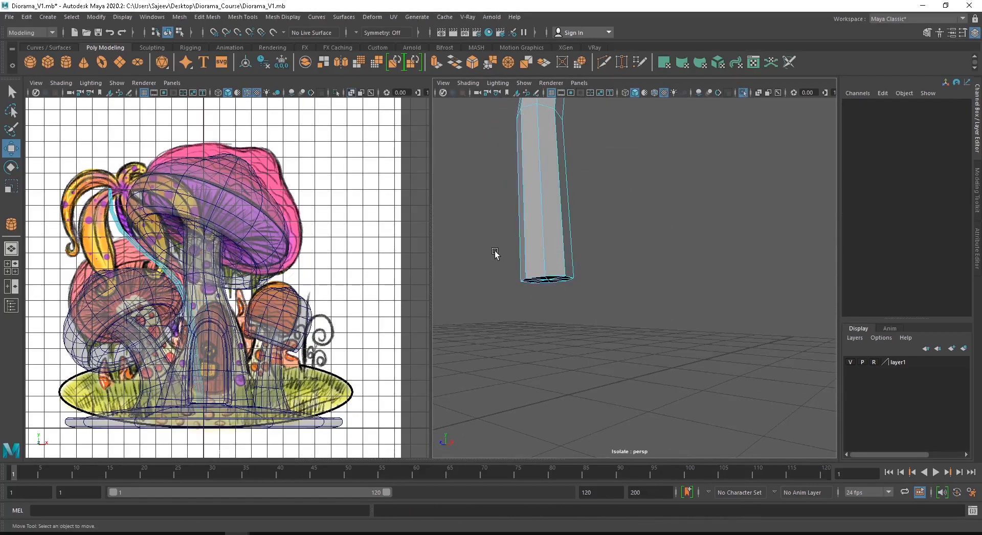
{"action": "left_click_drag", "start_coordinate": [493, 254], "coordinate": [633, 330]}
{"action": "left_click_drag", "start_coordinate": [470, 215], "coordinate": [705, 208]}
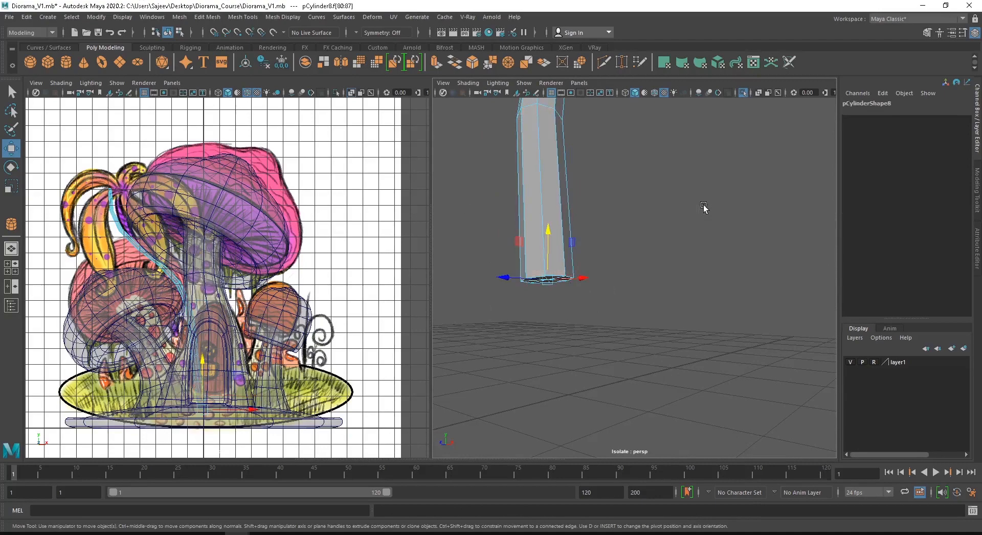
{"action": "key", "text": "Delete"}
{"action": "left_click", "coordinate": [614, 176]}
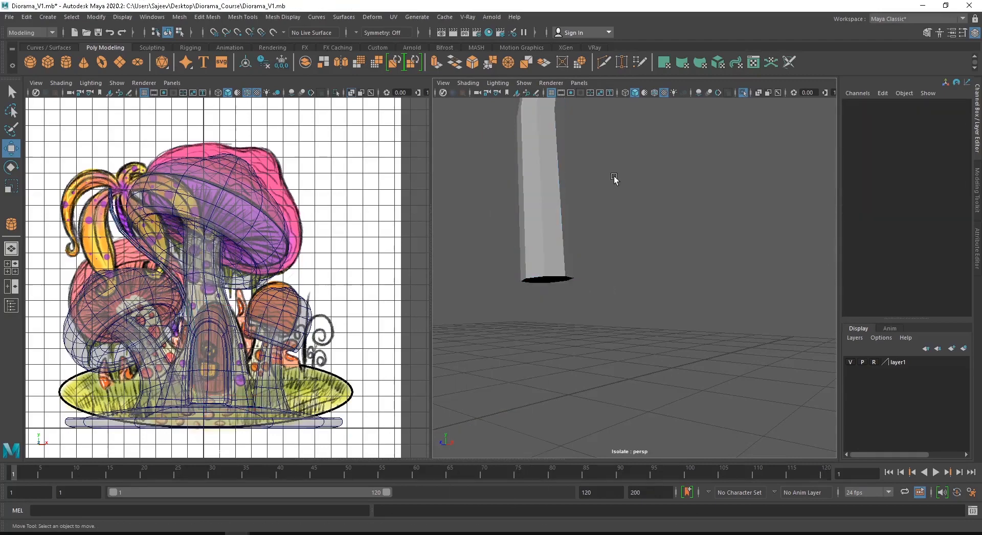
{"action": "left_click", "coordinate": [759, 94]}
Switch the stem tube to smooth preview and deselect it
{"action": "left_click_drag", "start_coordinate": [500, 203], "coordinate": [549, 197], "text": "alt"}
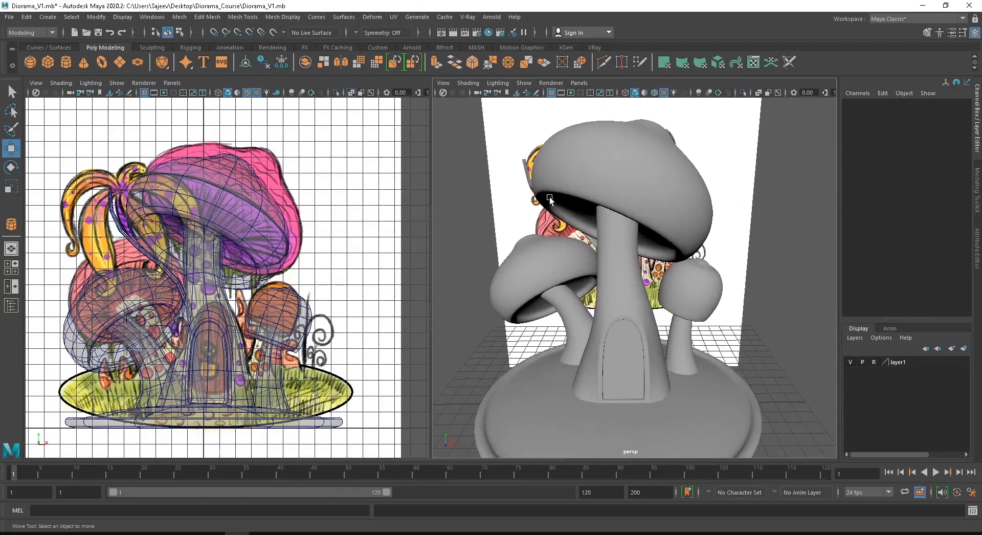
{"action": "left_click", "coordinate": [525, 171]}
{"action": "key", "text": "3"}
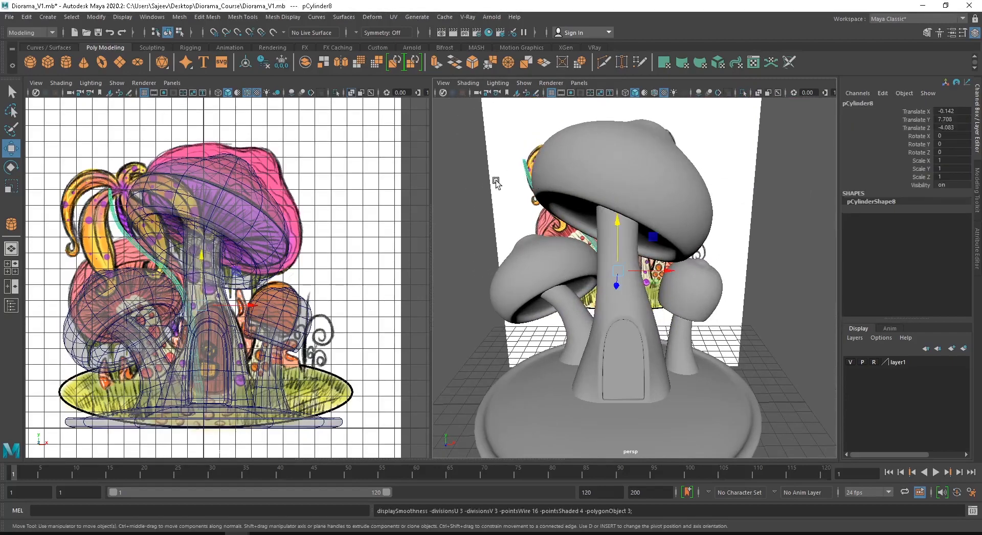
{"action": "left_click", "coordinate": [457, 216]}
Examine the smoothed stem's placement against the mushrooms and the reference image from several angles
{"action": "left_click_drag", "start_coordinate": [506, 225], "coordinate": [505, 254], "text": "alt"}
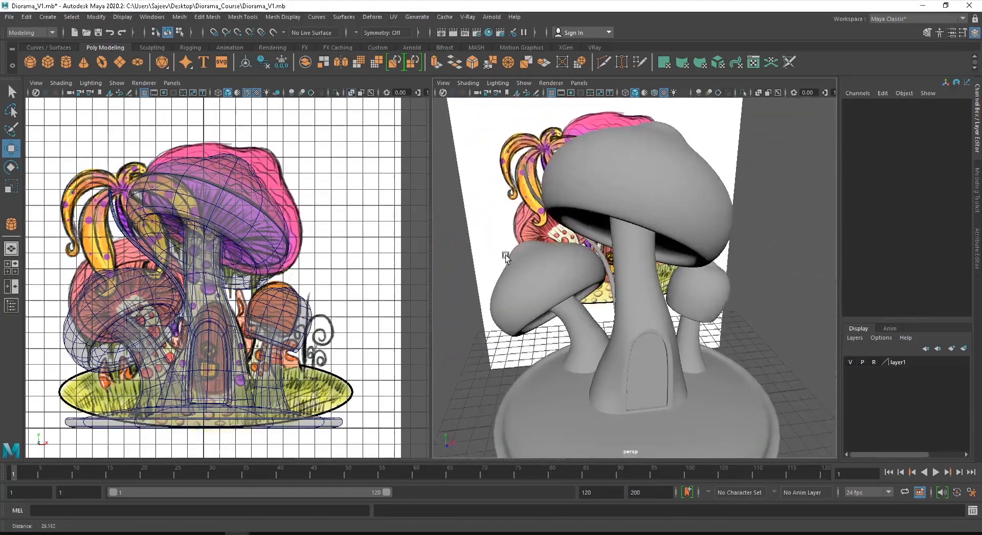
{"action": "right_click_drag", "start_coordinate": [505, 255], "coordinate": [589, 249], "text": "alt"}
{"action": "left_click_drag", "start_coordinate": [590, 250], "coordinate": [673, 240], "text": "alt"}
{"action": "right_click_drag", "start_coordinate": [672, 240], "coordinate": [601, 230], "text": "alt"}
{"action": "left_click_drag", "start_coordinate": [600, 229], "coordinate": [636, 211], "text": "alt"}
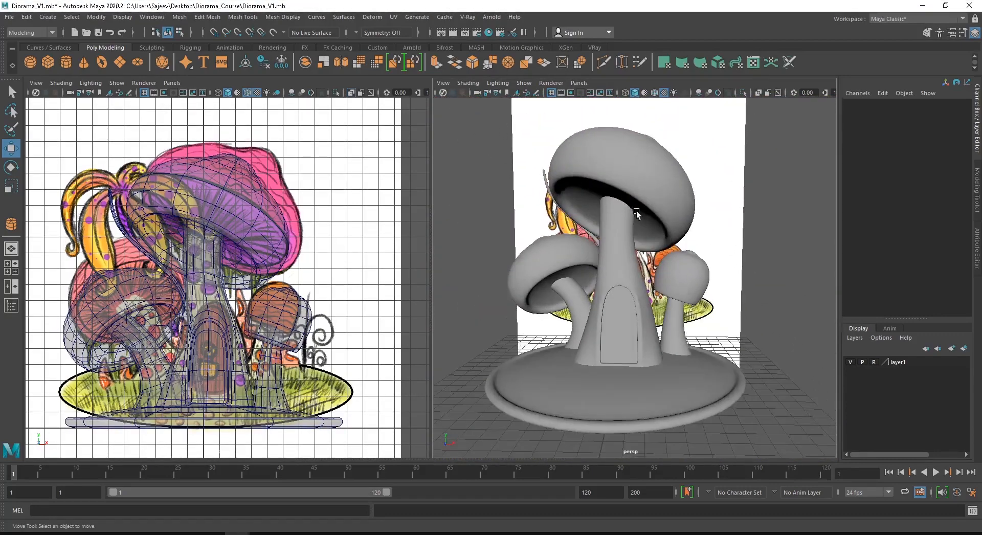
{"action": "middle_click_drag", "start_coordinate": [636, 211], "coordinate": [707, 242], "text": "alt"}
{"action": "left_click_drag", "start_coordinate": [707, 241], "coordinate": [647, 185], "text": "alt"}
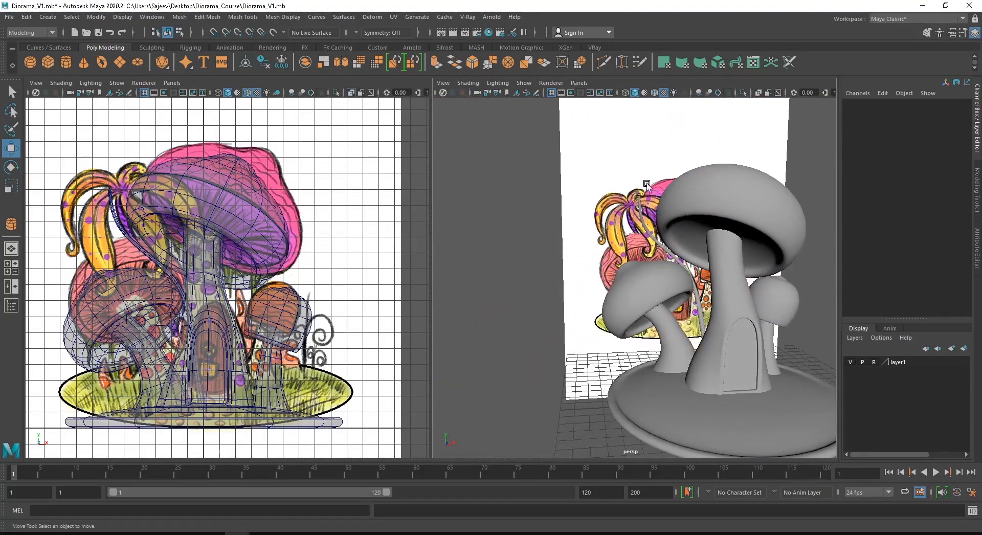
{"action": "right_click_drag", "start_coordinate": [638, 206], "coordinate": [699, 224], "text": "alt"}
{"action": "middle_click_drag", "start_coordinate": [696, 119], "coordinate": [691, 183], "text": "alt"}
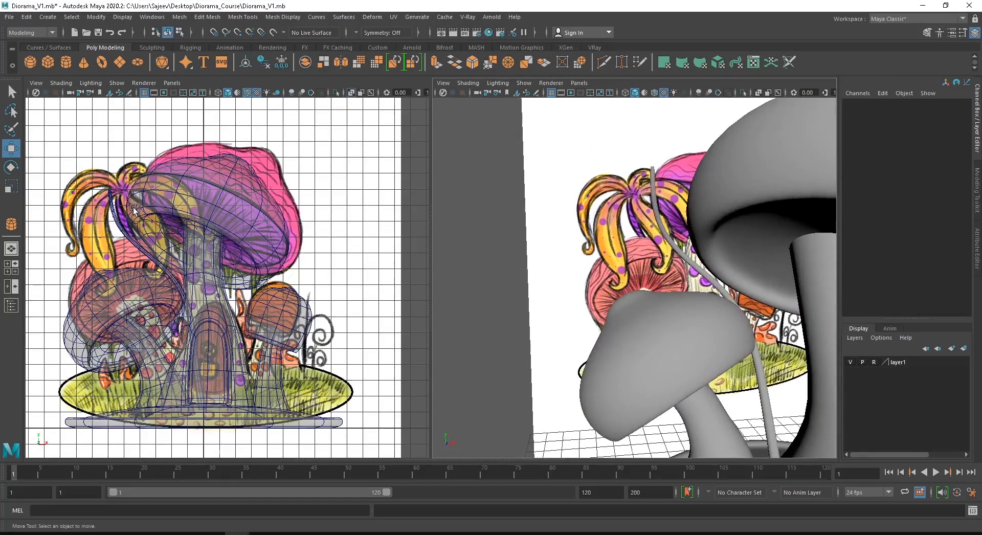
Show the stem tube unsmoothed and insert an edge loop a short distance below its top end
{"action": "right_click_drag", "start_coordinate": [560, 206], "coordinate": [698, 283], "text": "alt"}
{"action": "left_click", "coordinate": [672, 245]}
{"action": "key", "text": "1"}
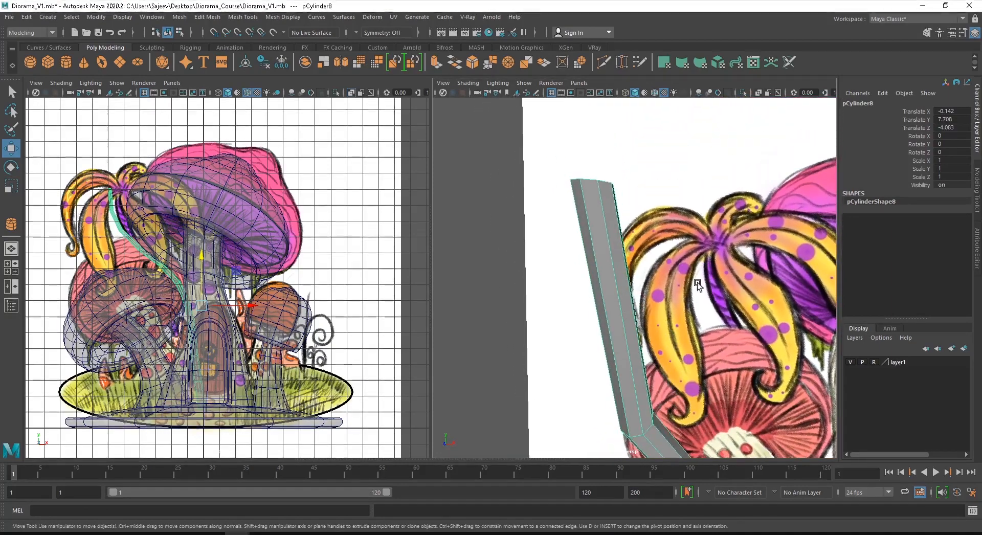
{"action": "right_click_drag", "start_coordinate": [596, 219], "coordinate": [588, 225], "text": "shift"}
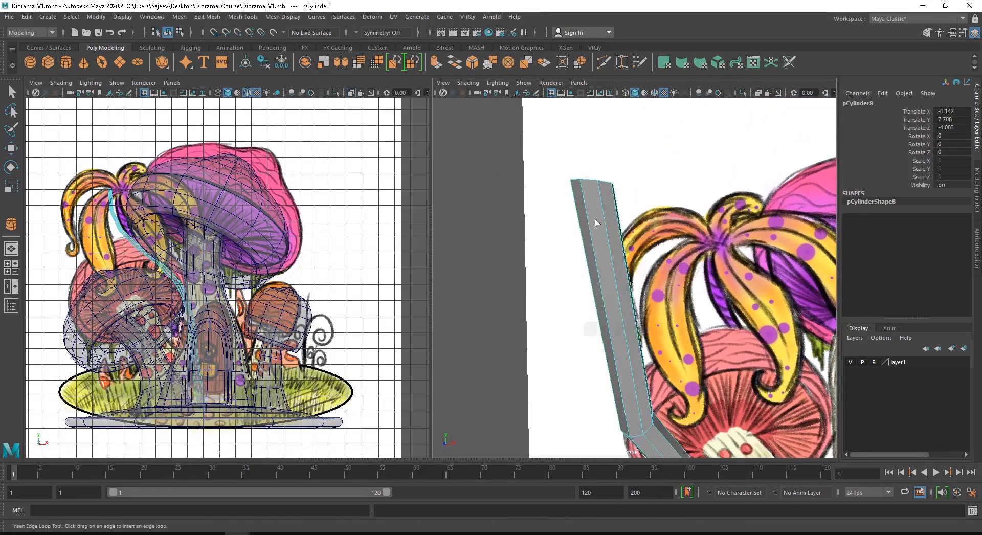
{"action": "left_click_drag", "start_coordinate": [589, 228], "coordinate": [605, 253]}
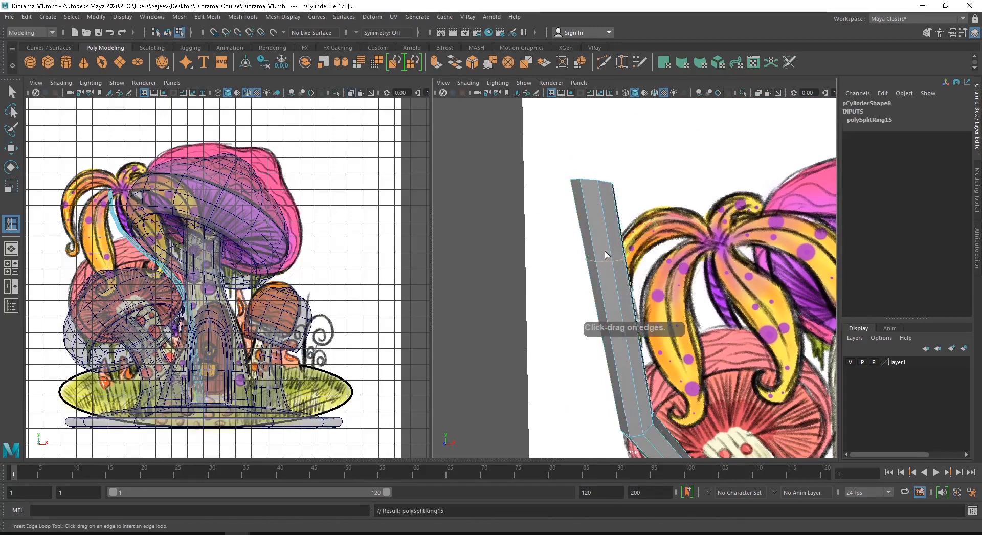
{"action": "key", "text": "w"}
Scale up the stem's top-end vertices into a flare and rotate them to tilt the end
{"action": "right_click_drag", "start_coordinate": [593, 179], "coordinate": [543, 179]}
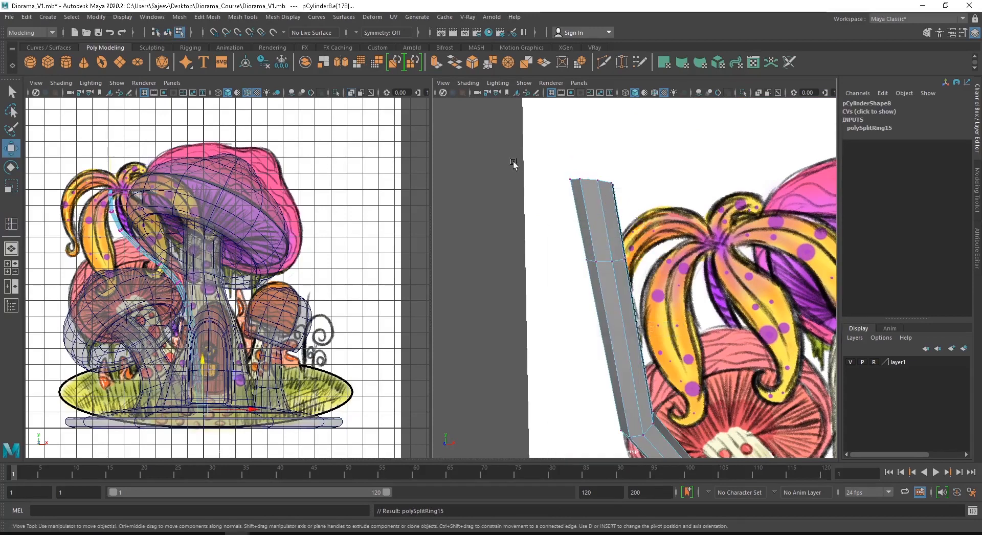
{"action": "left_click_drag", "start_coordinate": [514, 162], "coordinate": [620, 198]}
{"action": "key", "text": "r"}
{"action": "key", "text": "e"}
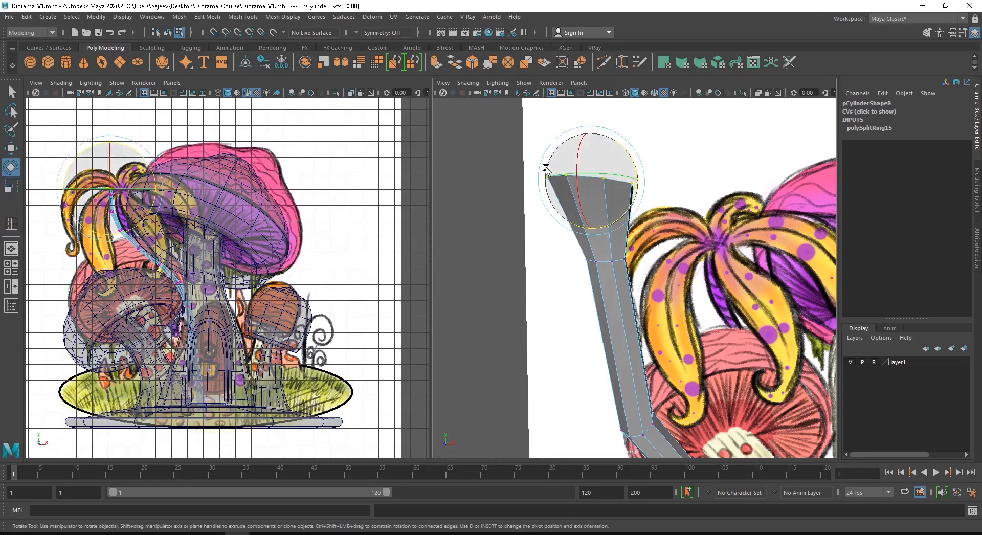
{"action": "left_click_drag", "start_coordinate": [546, 168], "coordinate": [546, 175]}
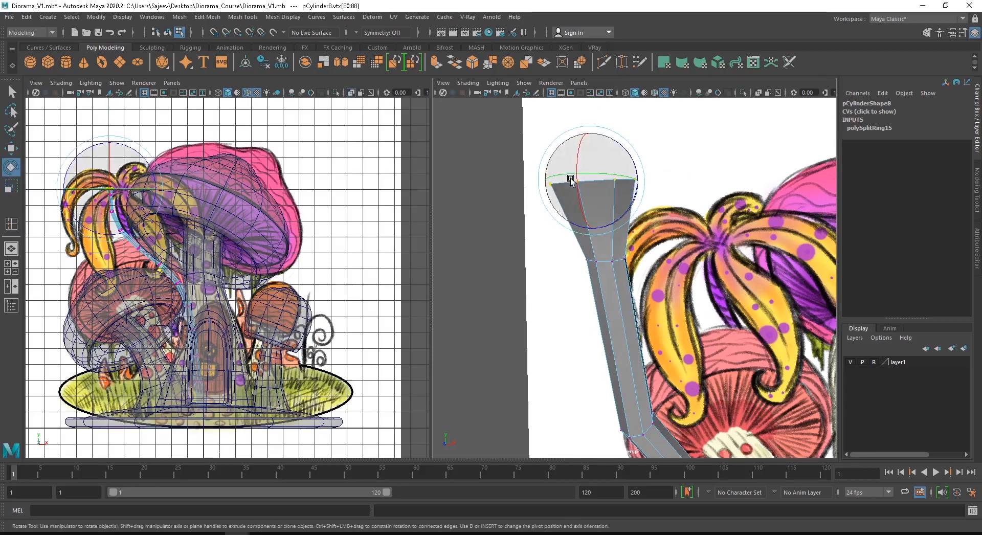
Return to object mode and examine the flared stem end in smooth preview
{"action": "key", "text": "w"}
{"action": "left_click_drag", "start_coordinate": [626, 227], "coordinate": [613, 260], "text": "alt"}
{"action": "middle_click_drag", "start_coordinate": [613, 260], "coordinate": [678, 199], "text": "alt"}
{"action": "right_click_drag", "start_coordinate": [623, 213], "coordinate": [691, 187]}
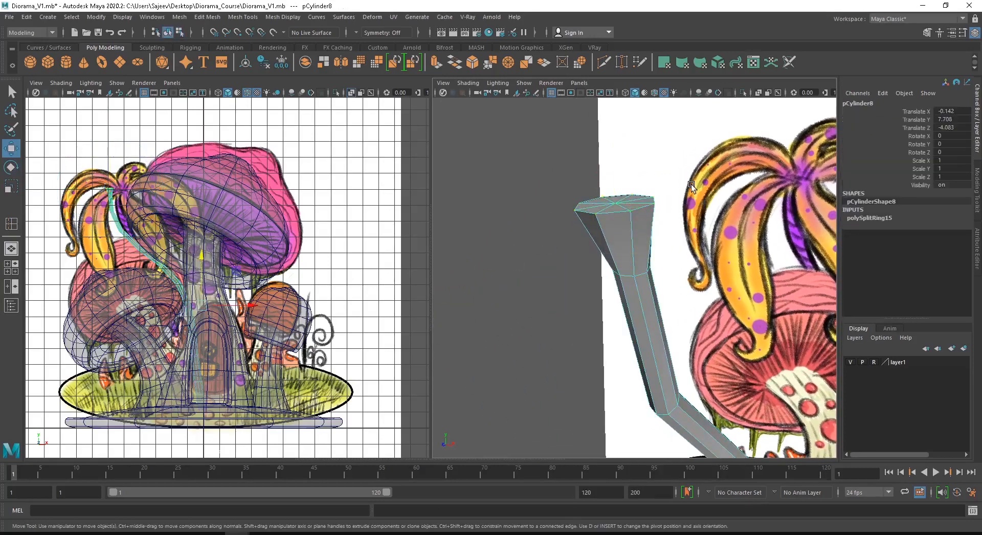
{"action": "key", "text": "3"}
{"action": "left_click", "coordinate": [724, 183]}
{"action": "left_click", "coordinate": [635, 245]}
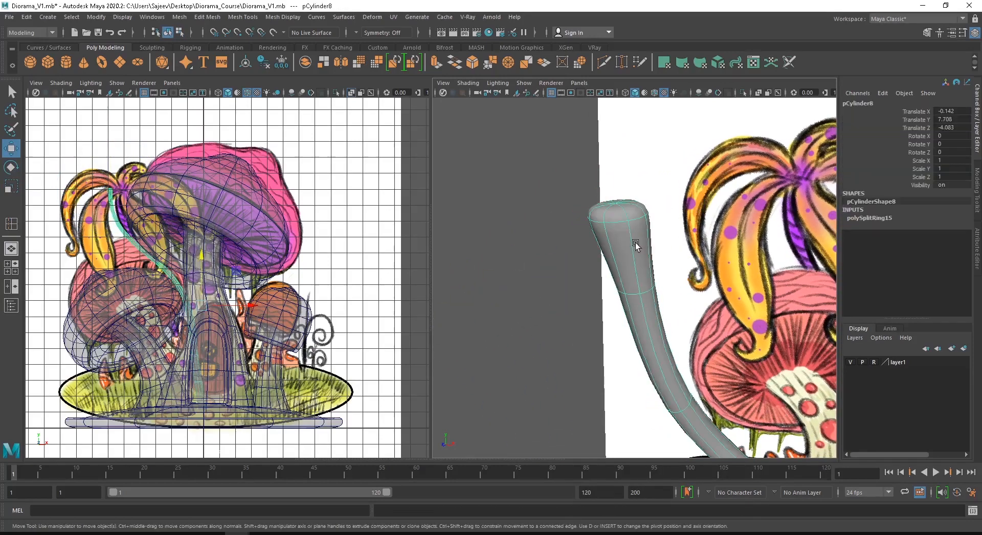
Insert a second edge loop where the flare meets the narrow stem, and show the tube smoothed
{"action": "key", "text": "1"}
{"action": "right_click_drag", "start_coordinate": [711, 230], "coordinate": [637, 232], "text": "shift"}
{"action": "left_click_drag", "start_coordinate": [632, 266], "coordinate": [643, 167], "text": "alt"}
{"action": "key", "text": "w"}
{"action": "right_click_drag", "start_coordinate": [649, 119], "coordinate": [696, 105]}
{"action": "key", "text": "3"}
{"action": "left_click", "coordinate": [701, 186]}
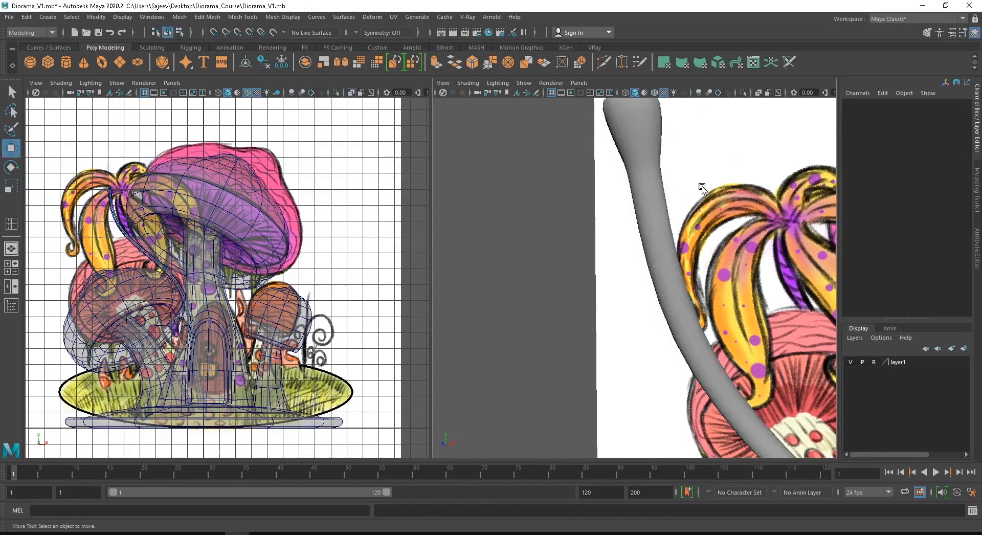
Show the stem unsmoothed and bevel the edge loop around its flared top rim with a fraction of 0.1
{"action": "right_click_drag", "start_coordinate": [701, 187], "coordinate": [638, 293], "text": "alt"}
{"action": "middle_click_drag", "start_coordinate": [638, 293], "coordinate": [645, 282], "text": "alt"}
{"action": "left_click", "coordinate": [660, 298]}
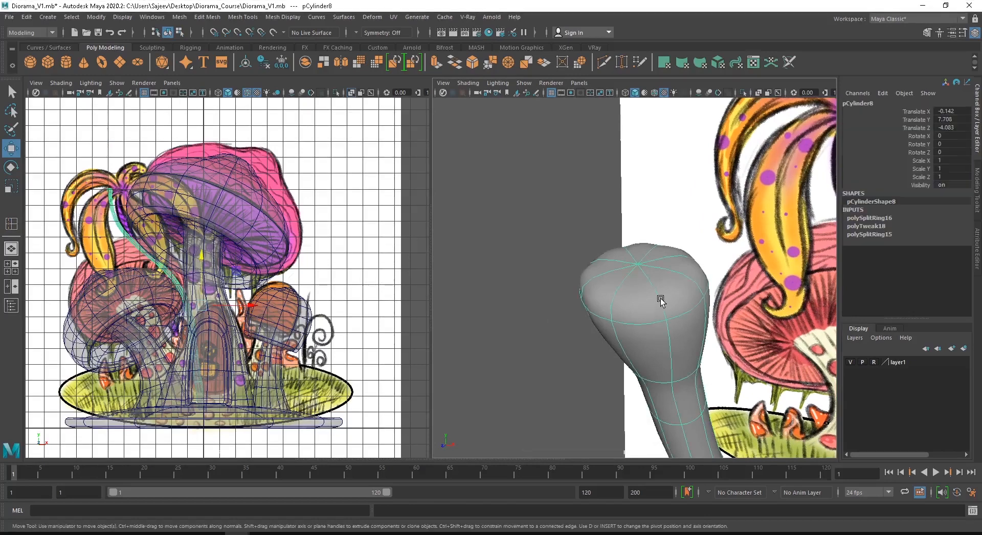
{"action": "key", "text": "1"}
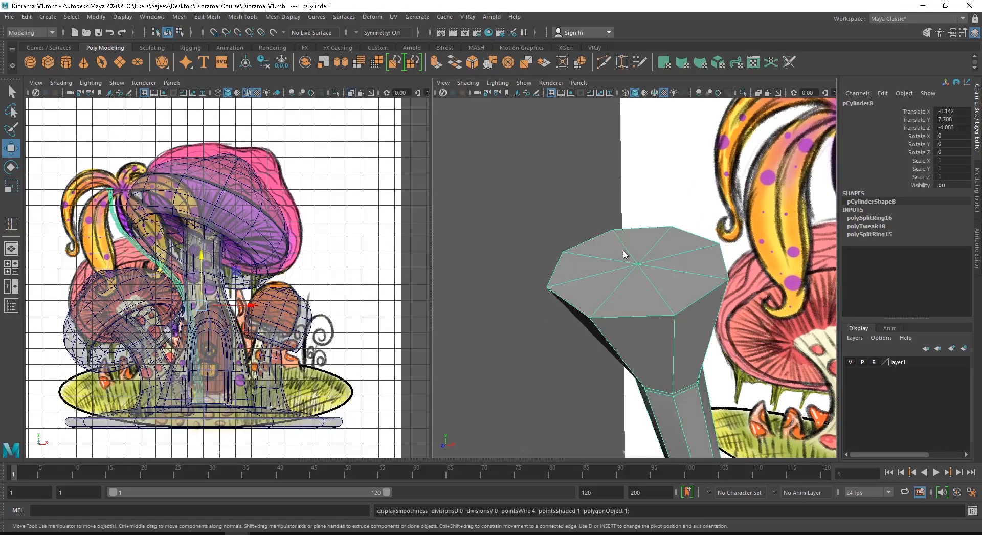
{"action": "right_click_drag", "start_coordinate": [623, 251], "coordinate": [616, 211]}
{"action": "double_click", "coordinate": [642, 228]}
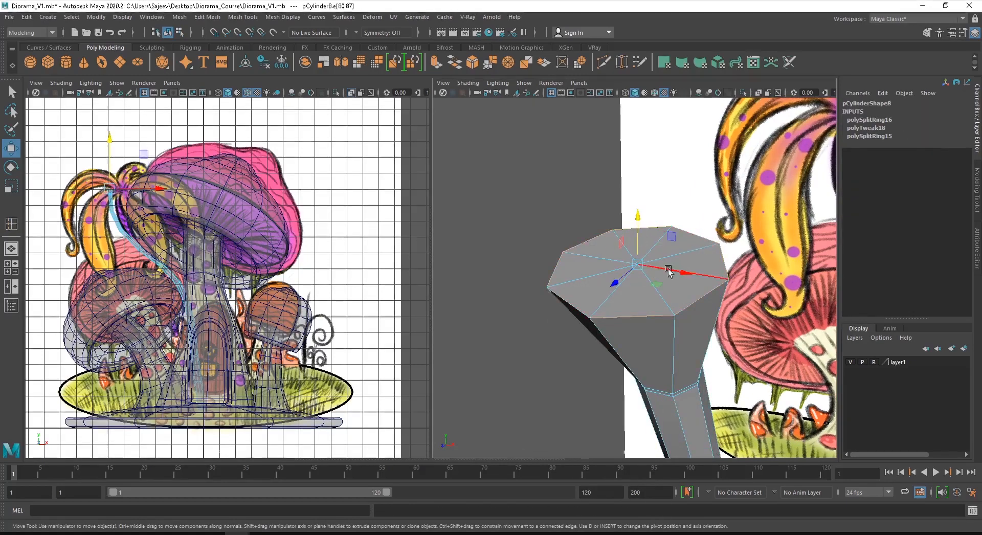
{"action": "right_click_drag", "start_coordinate": [499, 253], "coordinate": [544, 254], "text": "shift"}
Examine the beveled stem end in smooth preview against the tentacle plant in the reference image
{"action": "left_click_drag", "start_coordinate": [636, 265], "coordinate": [716, 290], "text": "alt"}
{"action": "right_click_drag", "start_coordinate": [643, 268], "coordinate": [682, 234]}
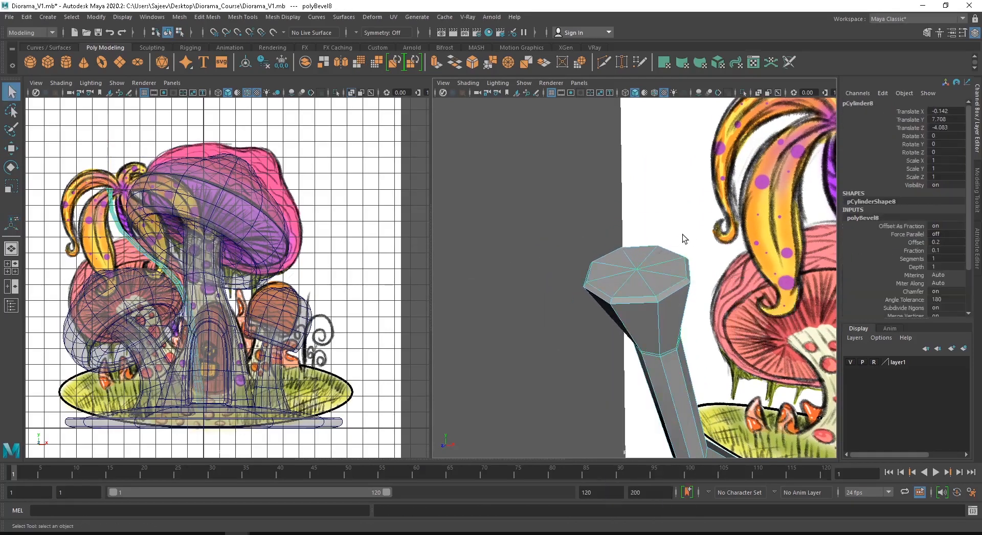
{"action": "key", "text": "3"}
{"action": "left_click", "coordinate": [548, 262]}
{"action": "right_click_drag", "start_coordinate": [548, 262], "coordinate": [587, 274], "text": "alt"}
{"action": "left_click_drag", "start_coordinate": [588, 274], "coordinate": [646, 270], "text": "alt"}
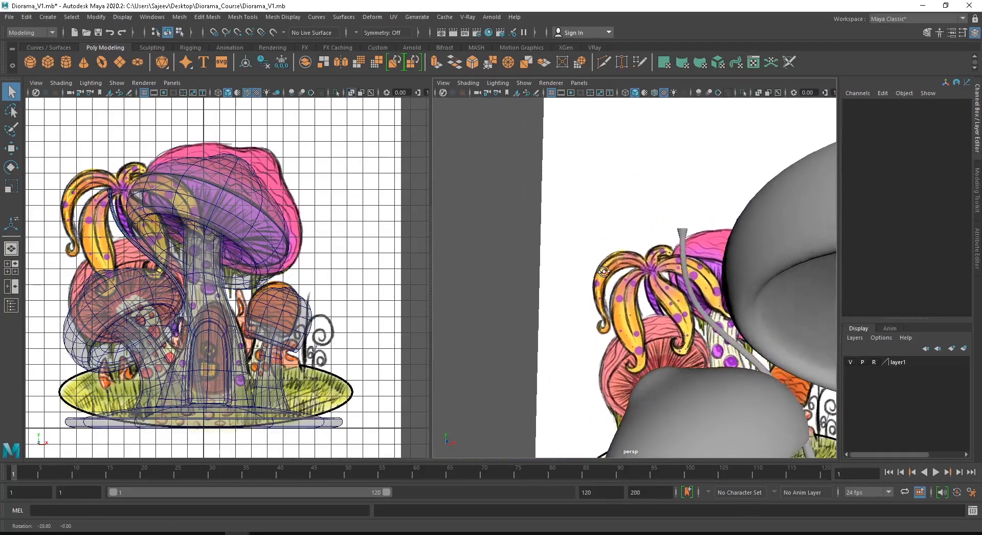
{"action": "right_click_drag", "start_coordinate": [675, 281], "coordinate": [666, 302], "text": "alt"}
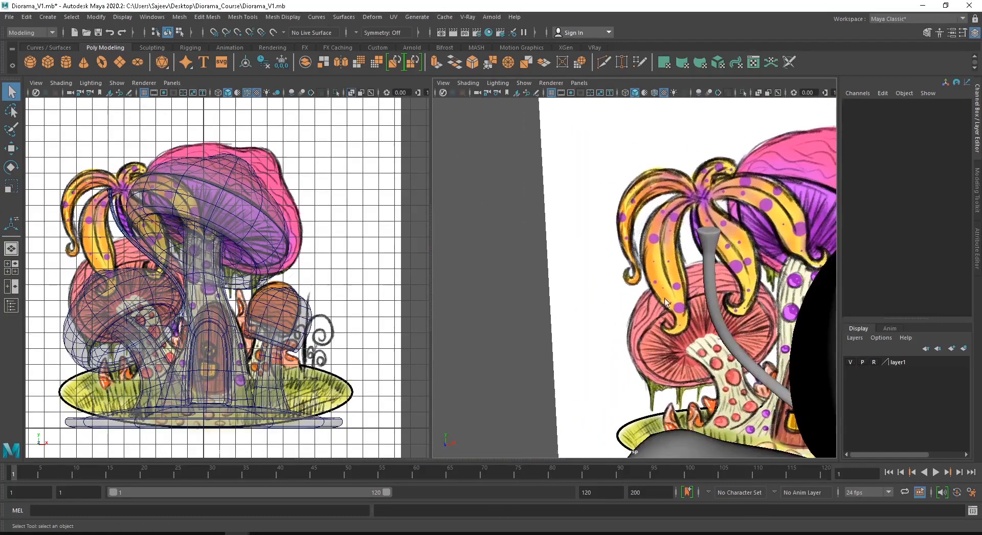
Show the stem unsmoothed and compare its flared top with the tentacle plant in the reference image
{"action": "left_click", "coordinate": [702, 240]}
{"action": "key", "text": "1"}
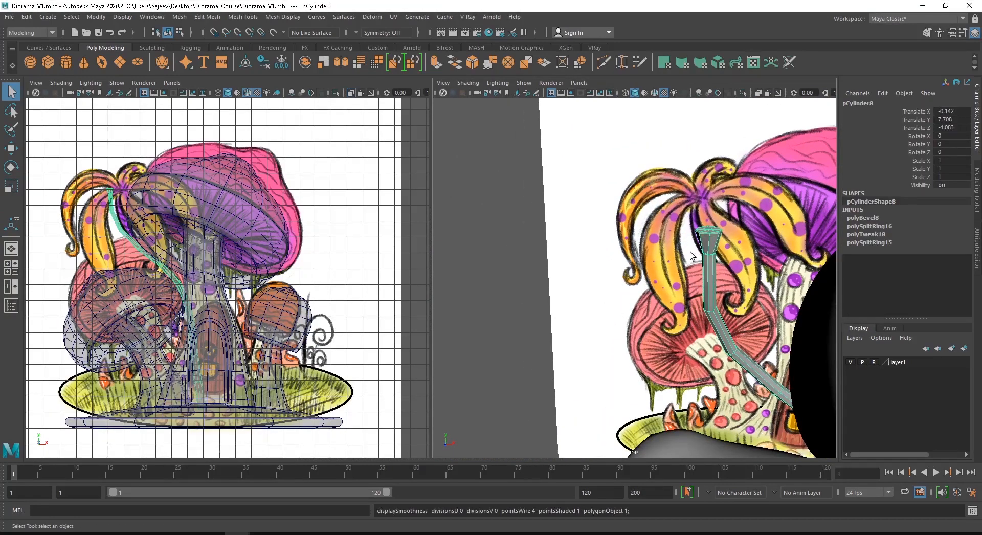
{"action": "left_click", "coordinate": [470, 245]}
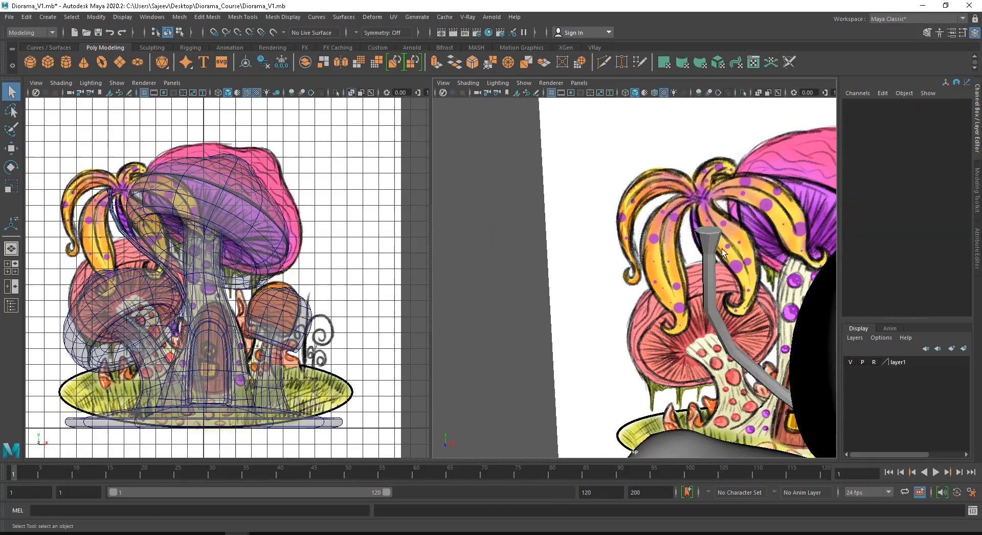
{"action": "left_click_drag", "start_coordinate": [722, 253], "coordinate": [678, 245], "text": "alt"}
{"action": "right_click_drag", "start_coordinate": [677, 246], "coordinate": [687, 220], "text": "alt"}
{"action": "left_click_drag", "start_coordinate": [688, 220], "coordinate": [679, 230], "text": "alt"}
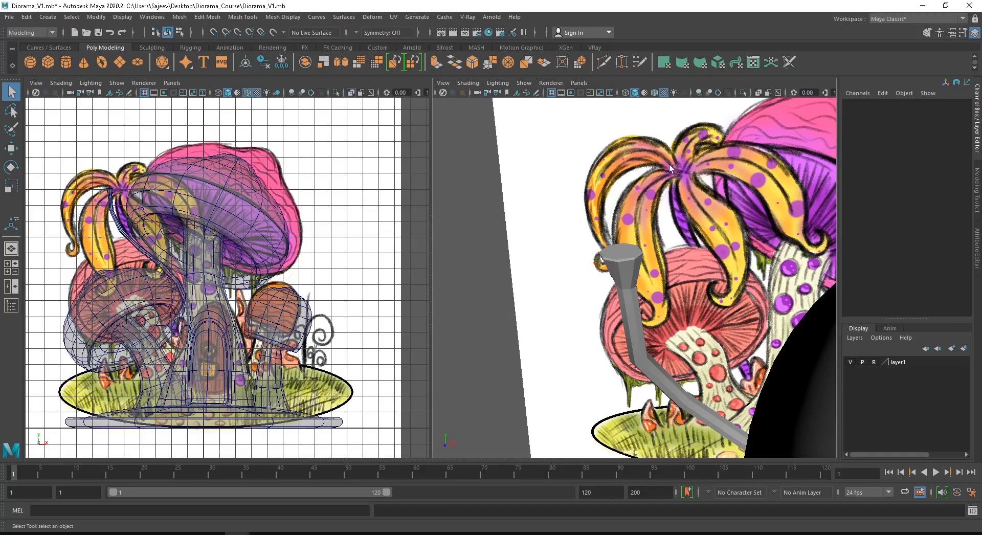
{"action": "right_click_drag", "start_coordinate": [678, 238], "coordinate": [619, 214], "text": "alt"}
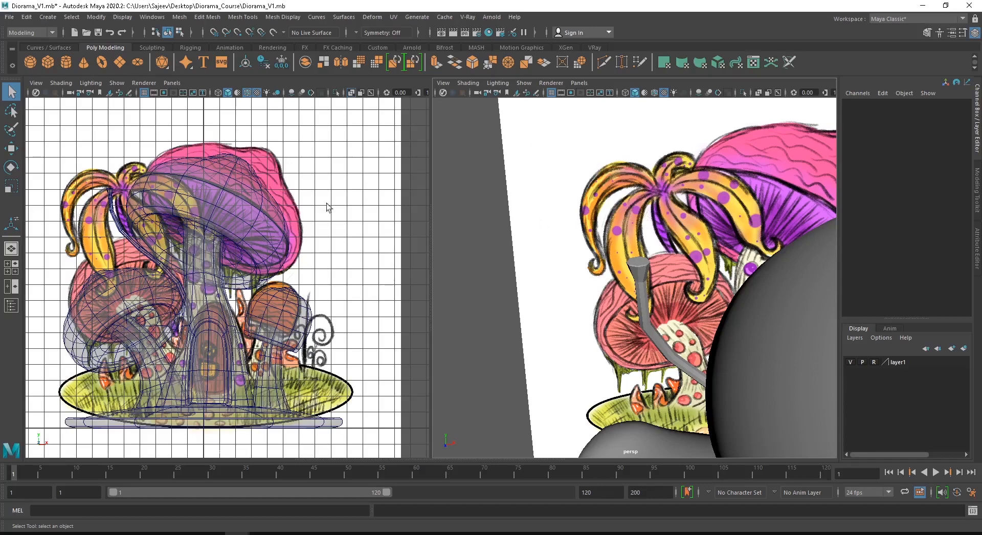
Create a polygon plane about 3.3 wide and 6.75 high in the top view, running forward from the flared stem end
{"action": "left_click", "coordinate": [120, 61]}
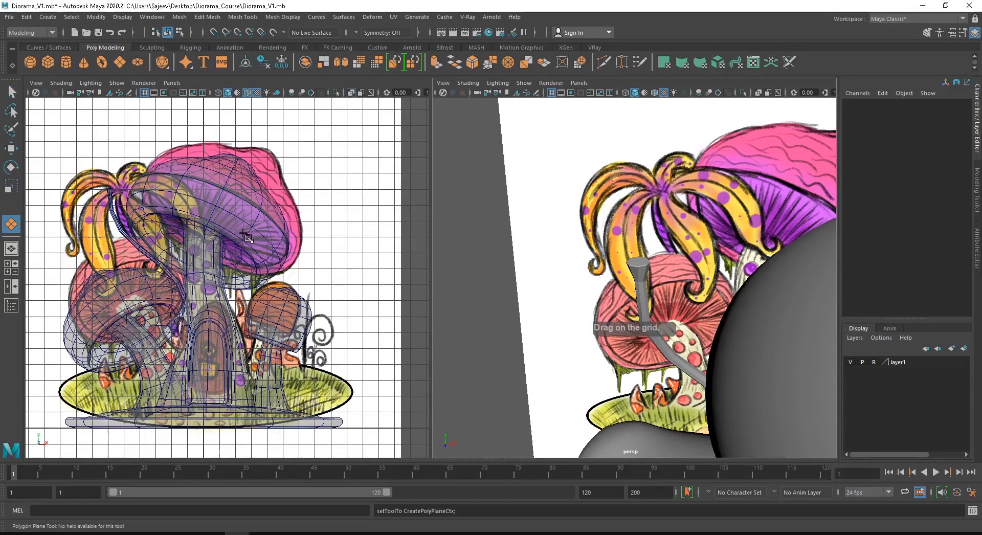
{"action": "key", "text": "space"}
{"action": "left_click_drag", "start_coordinate": [209, 217], "coordinate": [153, 217]}
{"action": "right_click_drag", "start_coordinate": [274, 237], "coordinate": [176, 237], "text": "alt"}
{"action": "middle_click_drag", "start_coordinate": [134, 264], "coordinate": [240, 281], "text": "alt"}
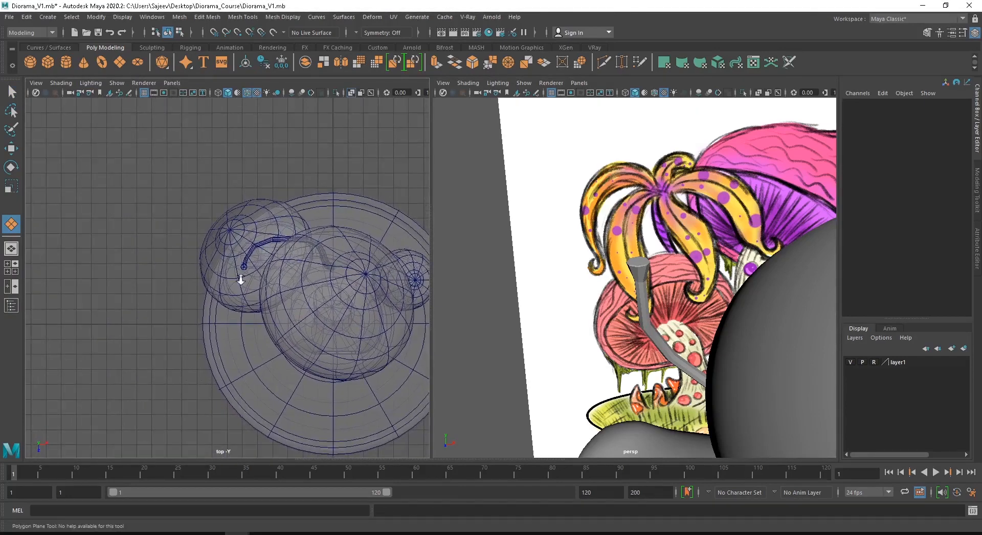
{"action": "scroll", "coordinate": [241, 280], "scroll_direction": "up", "scroll_amount": 2}
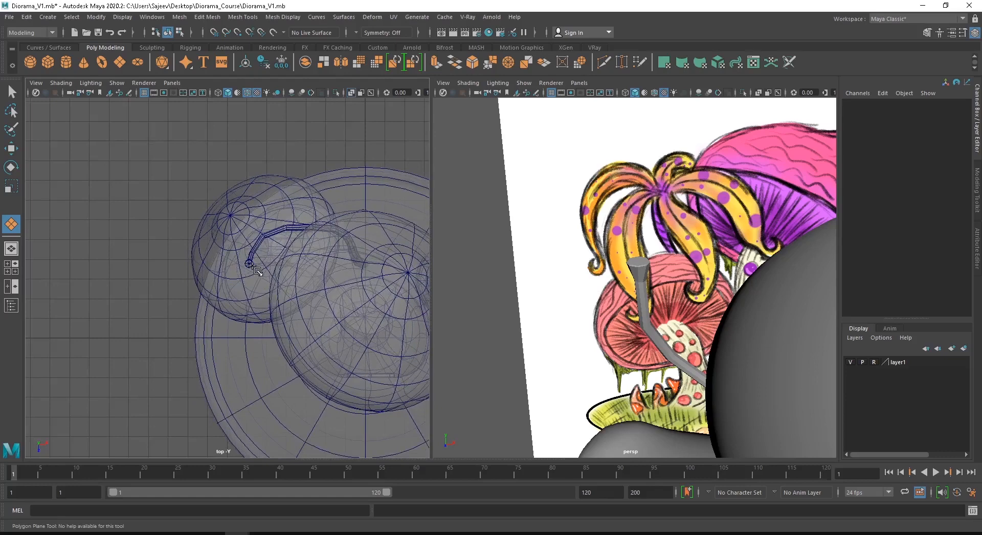
{"action": "left_click_drag", "start_coordinate": [253, 266], "coordinate": [186, 397]}
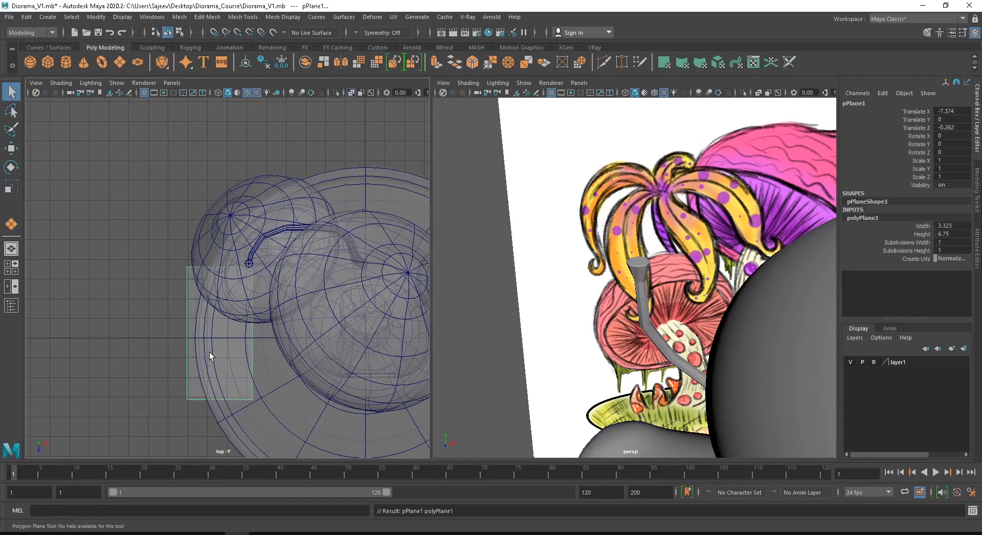
{"action": "left_click", "coordinate": [210, 352]}
{"action": "left_click", "coordinate": [196, 385]}
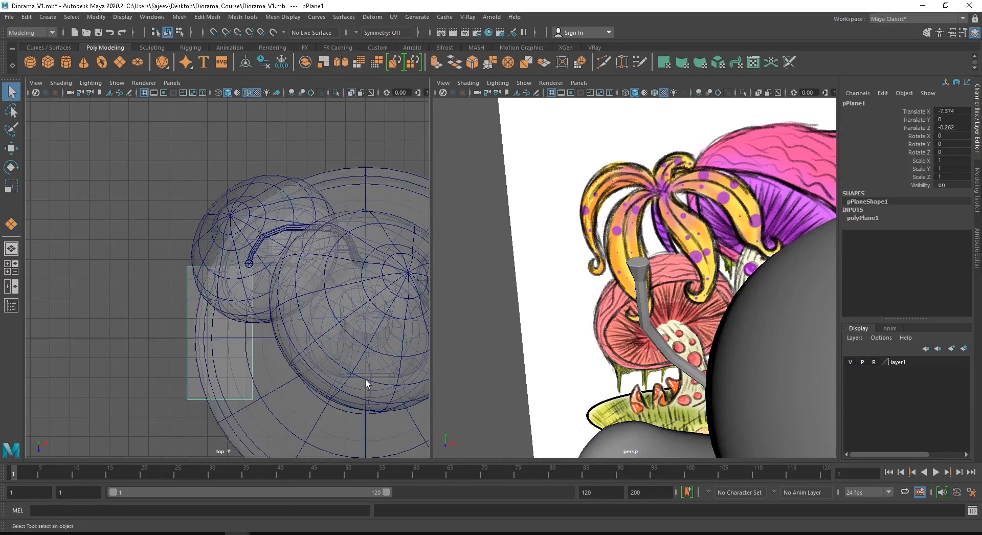
Raise the plane to the stem's top at about Y 14.98 and align it with the flared end at about X -5.99
{"action": "key", "text": "w"}
{"action": "scroll", "coordinate": [702, 352], "scroll_direction": "down", "scroll_amount": 6}
{"action": "middle_click_drag", "start_coordinate": [701, 352], "coordinate": [688, 301], "text": "alt"}
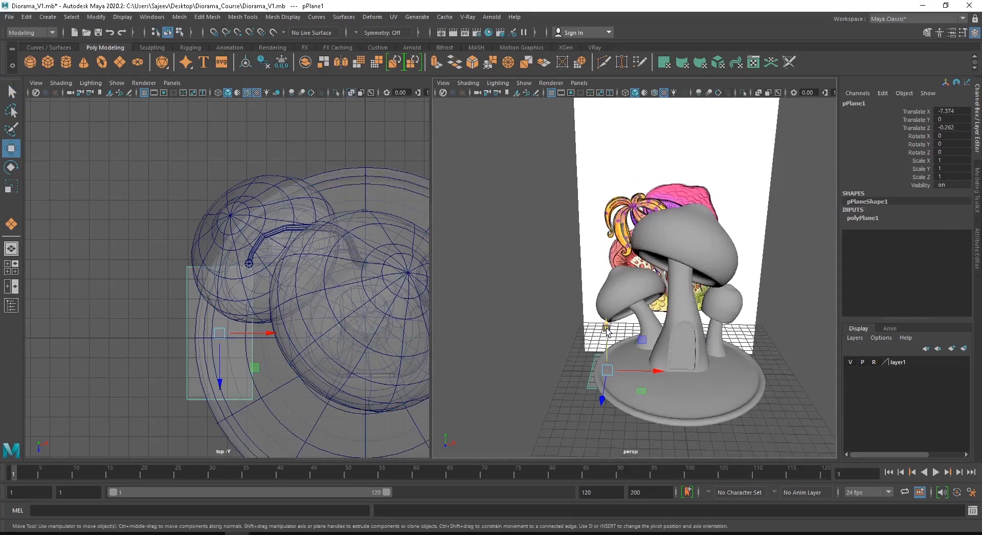
{"action": "left_click_drag", "start_coordinate": [606, 328], "coordinate": [608, 174]}
{"action": "scroll", "coordinate": [628, 306], "scroll_direction": "up", "scroll_amount": 5}
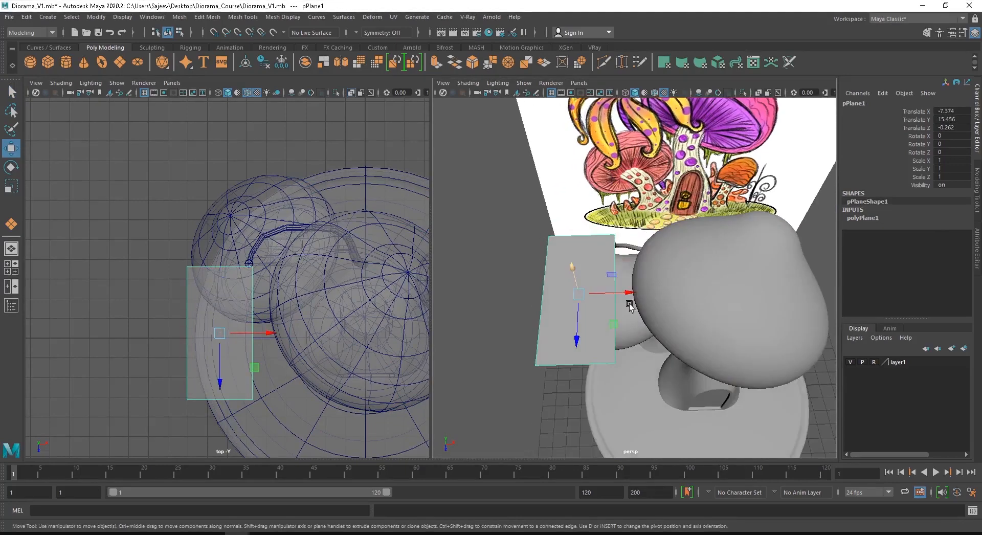
{"action": "scroll", "coordinate": [233, 345], "scroll_direction": "up", "scroll_amount": 2}
{"action": "left_click_drag", "start_coordinate": [230, 345], "coordinate": [263, 343]}
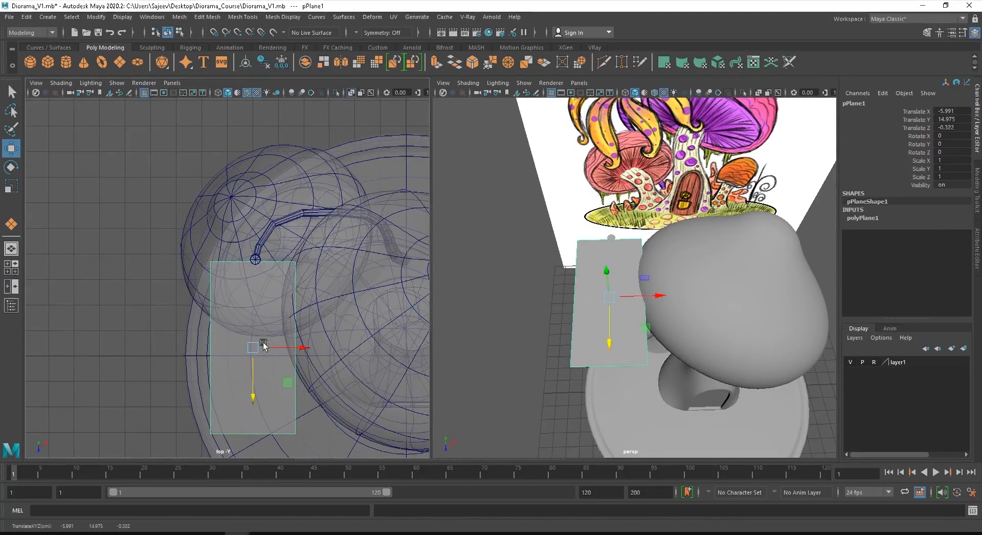
{"action": "left_click_drag", "start_coordinate": [481, 327], "coordinate": [606, 271], "text": "alt"}
{"action": "scroll", "coordinate": [606, 271], "scroll_direction": "up", "scroll_amount": 3}
{"action": "left_click_drag", "start_coordinate": [759, 201], "coordinate": [761, 202]}
Scale up the vertices of the stem's flared top and nudge them slightly sideways in X
{"action": "left_click_drag", "start_coordinate": [647, 197], "coordinate": [674, 236], "text": "alt"}
{"action": "scroll", "coordinate": [644, 215], "scroll_direction": "up", "scroll_amount": 3}
{"action": "left_click", "coordinate": [655, 212]}
{"action": "right_click_drag", "start_coordinate": [680, 178], "coordinate": [636, 164]}
{"action": "left_click_drag", "start_coordinate": [658, 150], "coordinate": [739, 209]}
{"action": "key", "text": "r"}
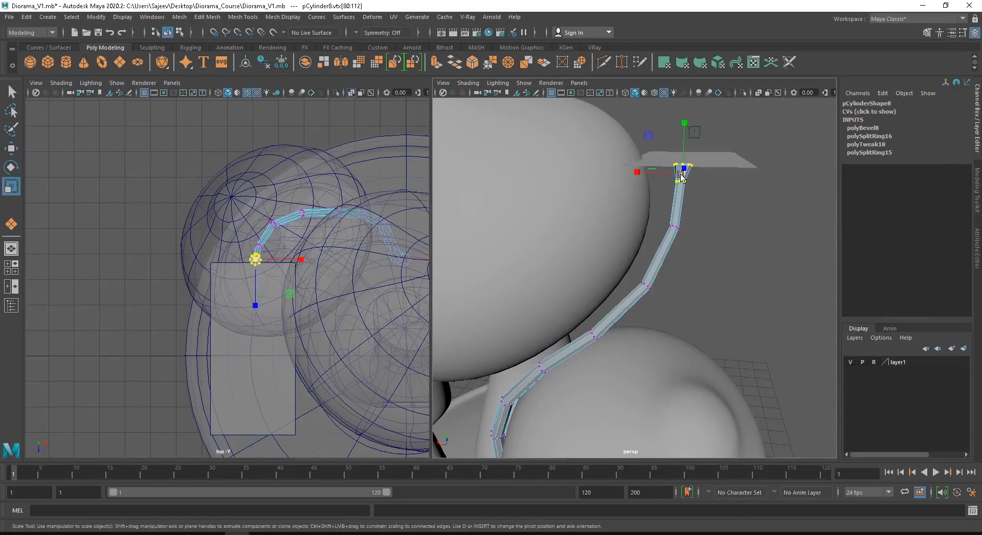
{"action": "left_click_drag", "start_coordinate": [681, 176], "coordinate": [695, 177]}
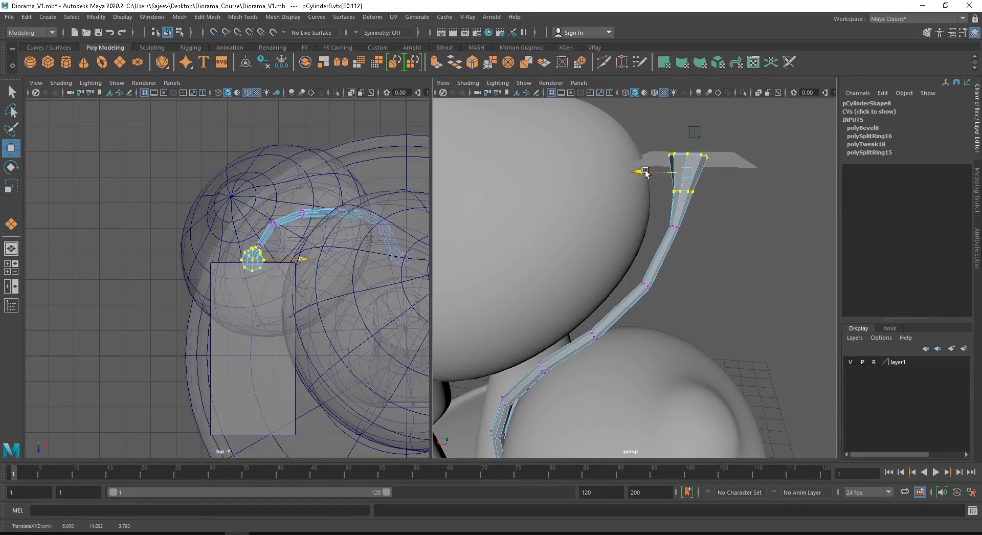
{"action": "key", "text": "w"}
Raise the plane to about Y 15.15, then pull its far edge down and inward so it slopes away from the stem
{"action": "left_click", "coordinate": [736, 161]}
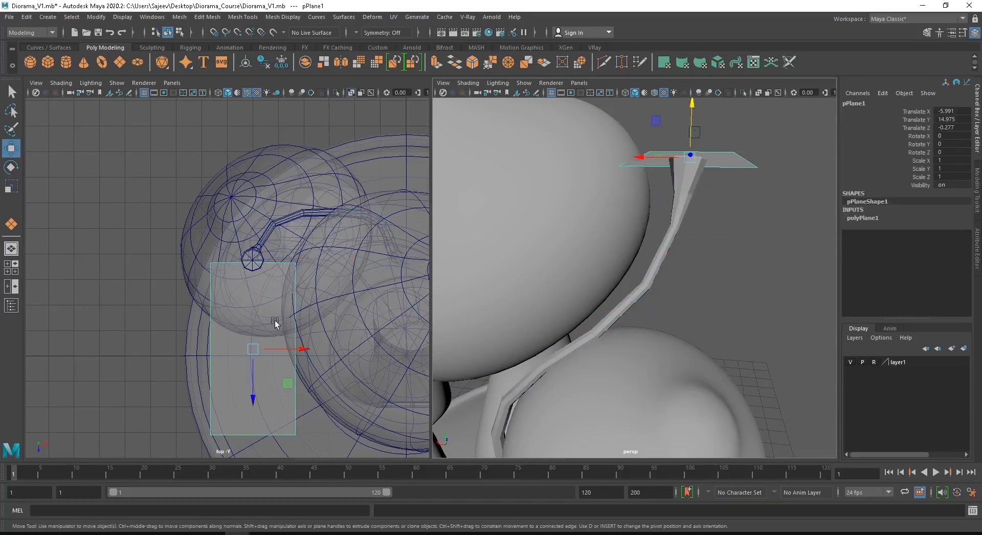
{"action": "left_click_drag", "start_coordinate": [689, 106], "coordinate": [615, 199]}
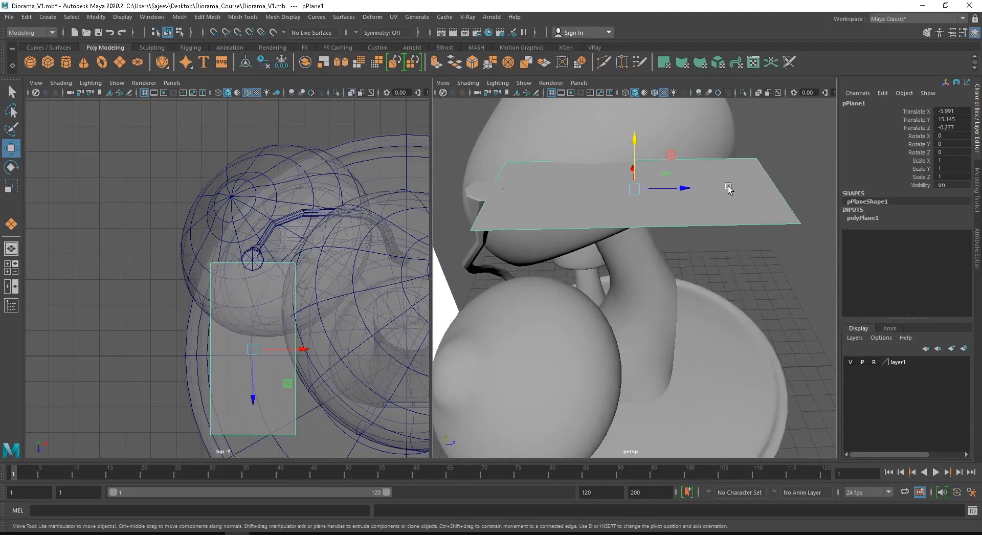
{"action": "right_click_drag", "start_coordinate": [739, 178], "coordinate": [739, 127]}
{"action": "left_click", "coordinate": [767, 180]}
{"action": "left_click_drag", "start_coordinate": [762, 181], "coordinate": [736, 154], "text": "alt"}
{"action": "left_click_drag", "start_coordinate": [765, 105], "coordinate": [723, 262]}
{"action": "left_click_drag", "start_coordinate": [688, 281], "coordinate": [711, 300], "text": "alt"}
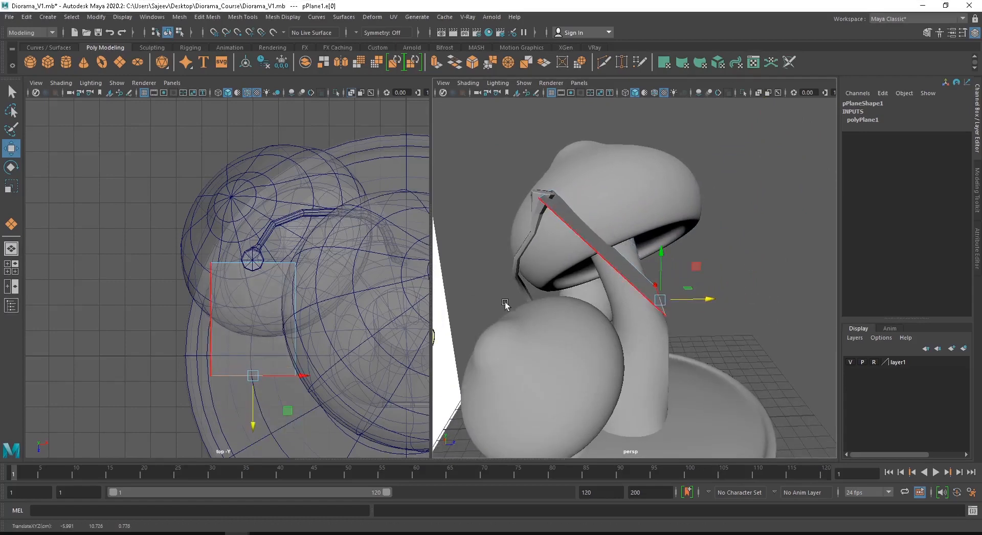
{"action": "scroll", "coordinate": [280, 271], "scroll_direction": "down", "scroll_amount": 3}
{"action": "left_click", "coordinate": [280, 271], "text": "alt"}
{"action": "left_click_drag", "start_coordinate": [753, 266], "coordinate": [560, 255], "text": "alt"}
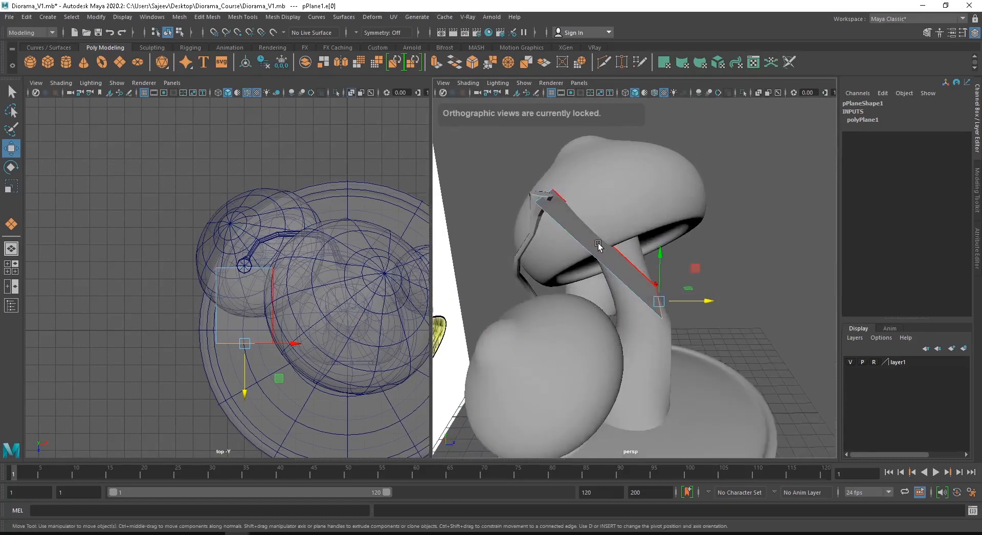
Insert two edge loops across the plane and move them to bend it into a downward arch
{"action": "right_click_drag", "start_coordinate": [597, 243], "coordinate": [647, 227]}
{"action": "right_click_drag", "start_coordinate": [775, 201], "coordinate": [661, 223], "text": "shift"}
{"action": "left_click_drag", "start_coordinate": [661, 223], "coordinate": [687, 256], "text": "alt"}
{"action": "left_click", "coordinate": [603, 285]}
{"action": "key", "text": "w"}
{"action": "left_click", "coordinate": [601, 216]}
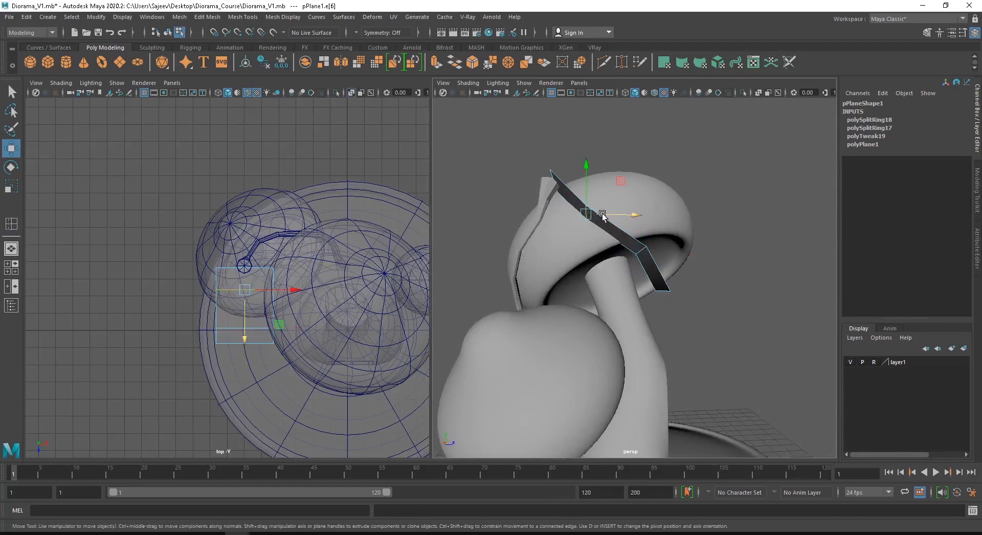
{"action": "left_click_drag", "start_coordinate": [617, 214], "coordinate": [574, 230]}
{"action": "left_click", "coordinate": [642, 257]}
Rotate the whole plane to about -1.4, -10.5 and 6.1 degrees and shift it to about X -6.55
{"action": "right_click_drag", "start_coordinate": [574, 229], "coordinate": [587, 185]}
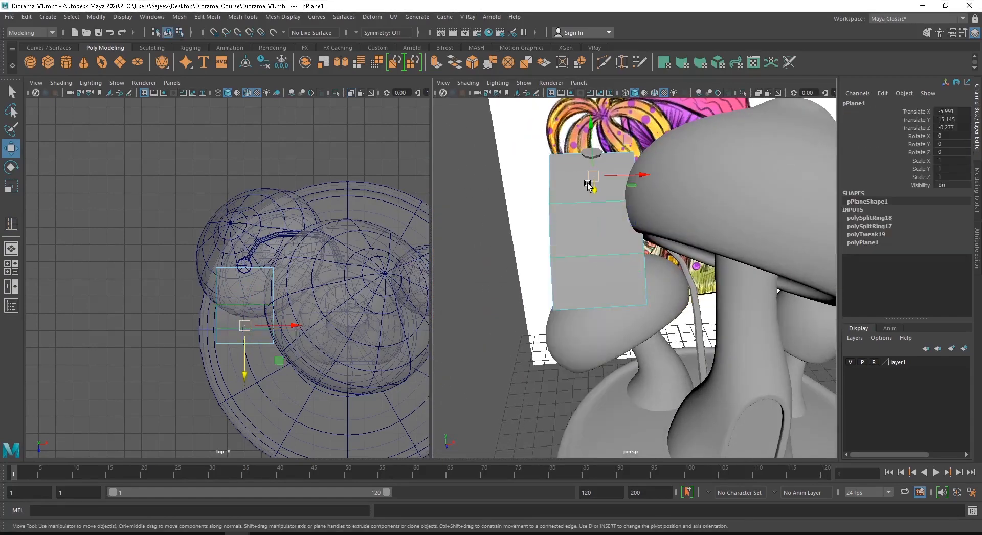
{"action": "key", "text": "e"}
{"action": "left_click_drag", "start_coordinate": [605, 193], "coordinate": [569, 189]}
{"action": "key", "text": "w"}
{"action": "key", "text": "e"}
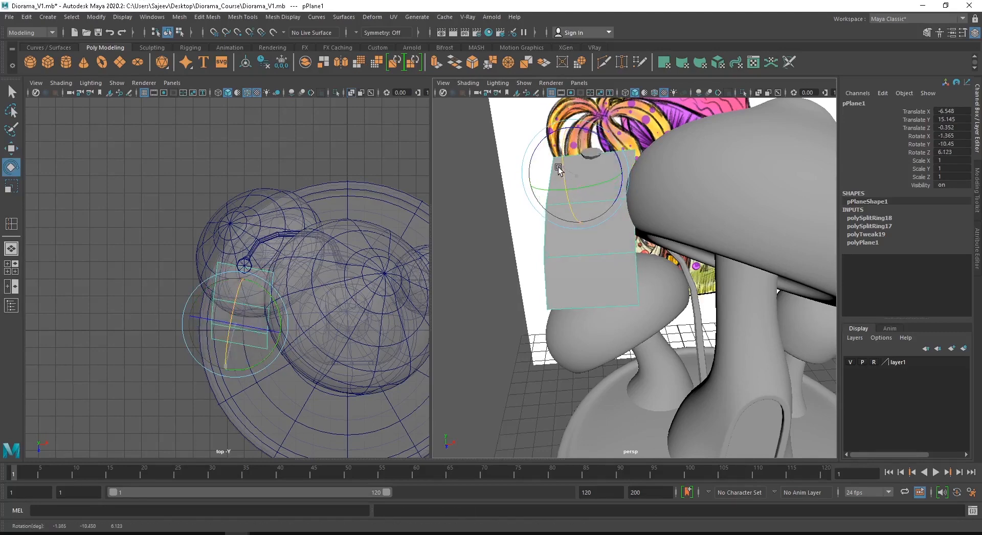
Nudge the plane to about Y 15.19 and Z -0.28 so its near edge sits beside the flared stem end
{"action": "key", "text": "w"}
{"action": "left_click_drag", "start_coordinate": [559, 168], "coordinate": [674, 191], "text": "alt"}
{"action": "left_click_drag", "start_coordinate": [634, 143], "coordinate": [634, 140]}
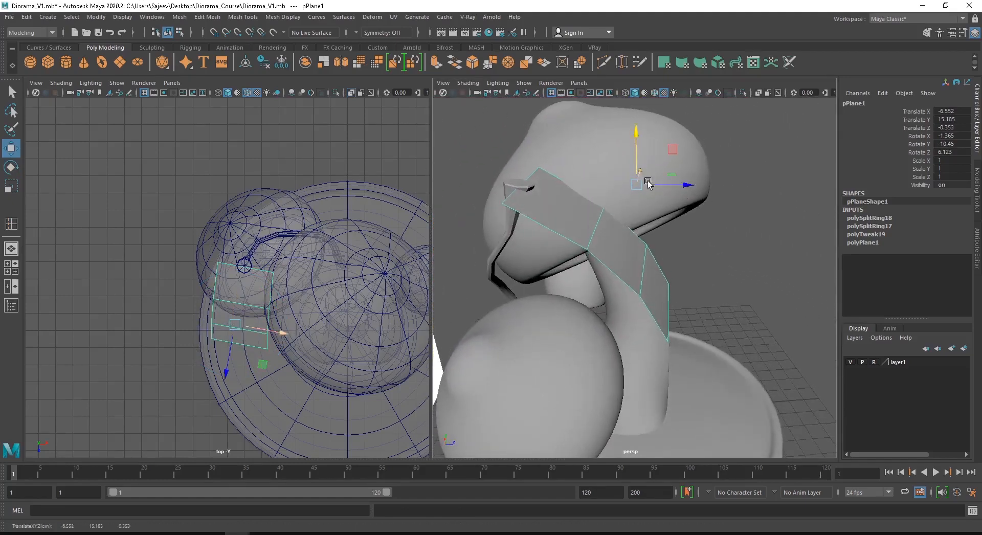
{"action": "left_click_drag", "start_coordinate": [679, 187], "coordinate": [683, 188]}
{"action": "left_click_drag", "start_coordinate": [581, 173], "coordinate": [578, 198], "text": "alt"}
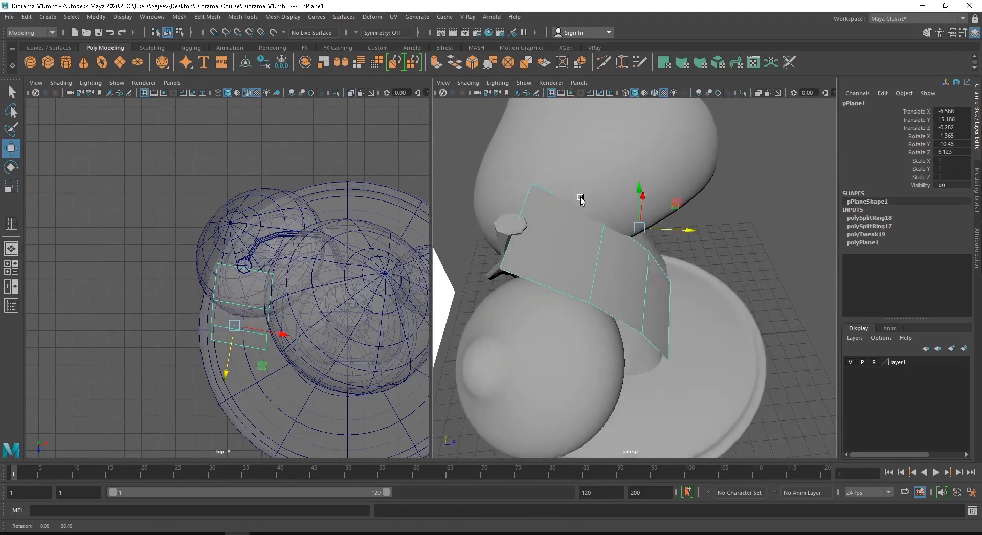
Lower one corner vertex and raise the other slightly on the plane edge nearest the stem, and return to object mode
{"action": "right_click_drag", "start_coordinate": [544, 226], "coordinate": [487, 225]}
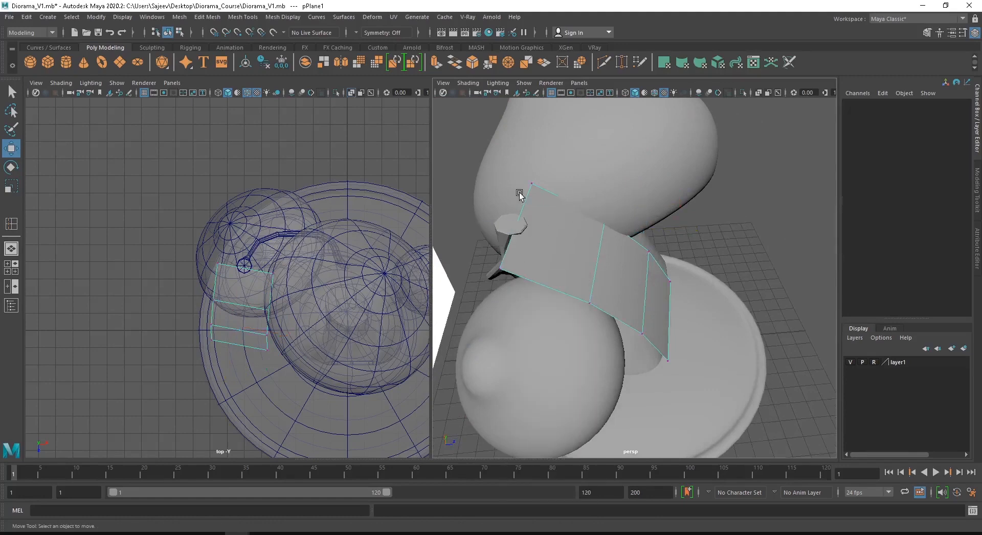
{"action": "left_click", "coordinate": [526, 187]}
{"action": "left_click_drag", "start_coordinate": [522, 148], "coordinate": [521, 151]}
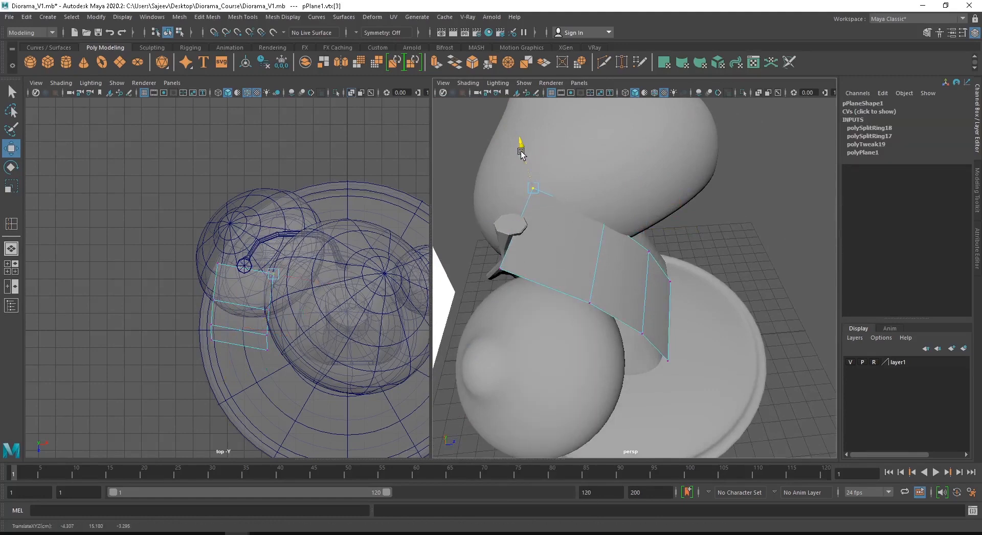
{"action": "left_click_drag", "start_coordinate": [471, 199], "coordinate": [493, 219], "text": "alt"}
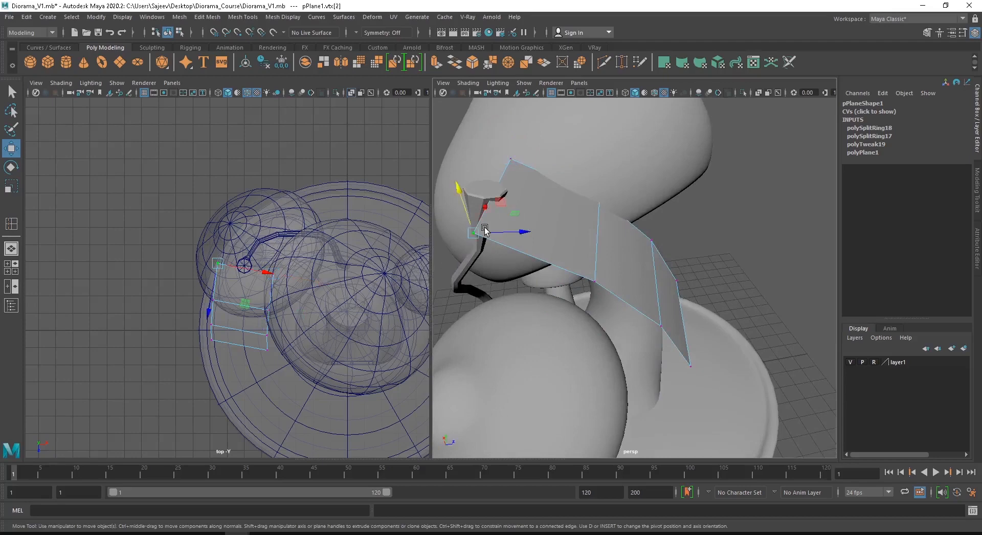
{"action": "left_click_drag", "start_coordinate": [454, 189], "coordinate": [456, 185]}
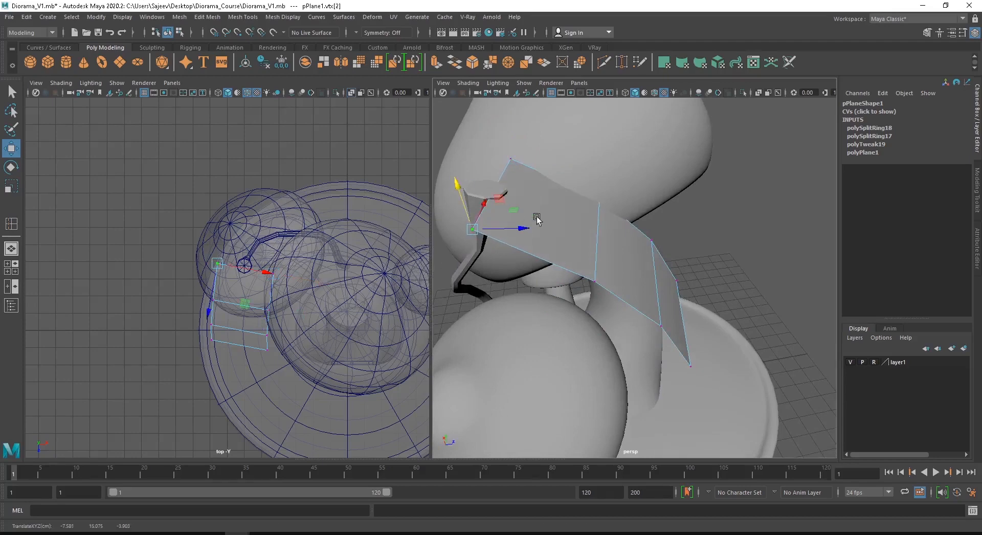
{"action": "right_click_drag", "start_coordinate": [556, 219], "coordinate": [599, 203]}
Move the petal plane's pivot to the flared stem top where its near edge attaches
{"action": "left_click_drag", "start_coordinate": [666, 265], "coordinate": [722, 207], "text": "alt"}
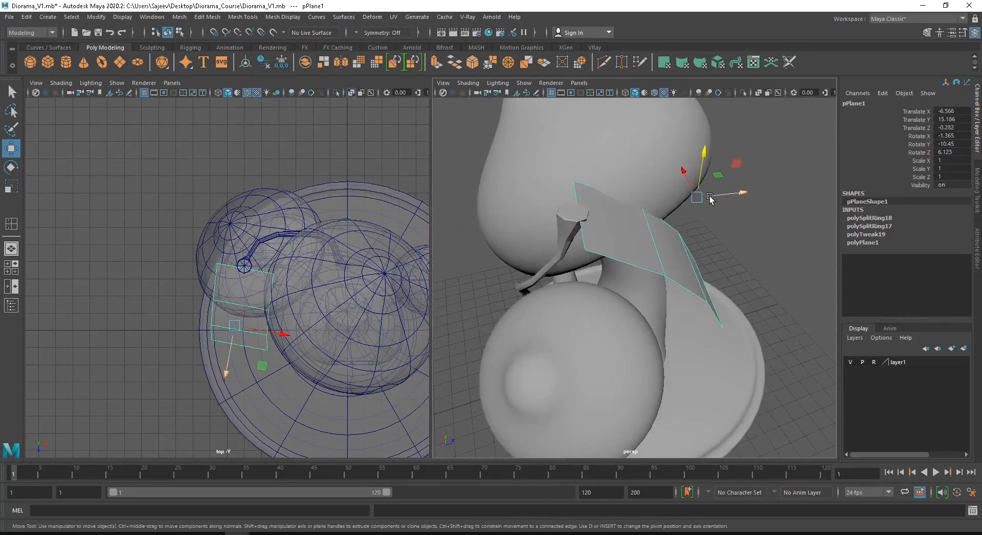
{"action": "left_click_drag", "start_coordinate": [705, 221], "coordinate": [744, 204], "text": "alt"}
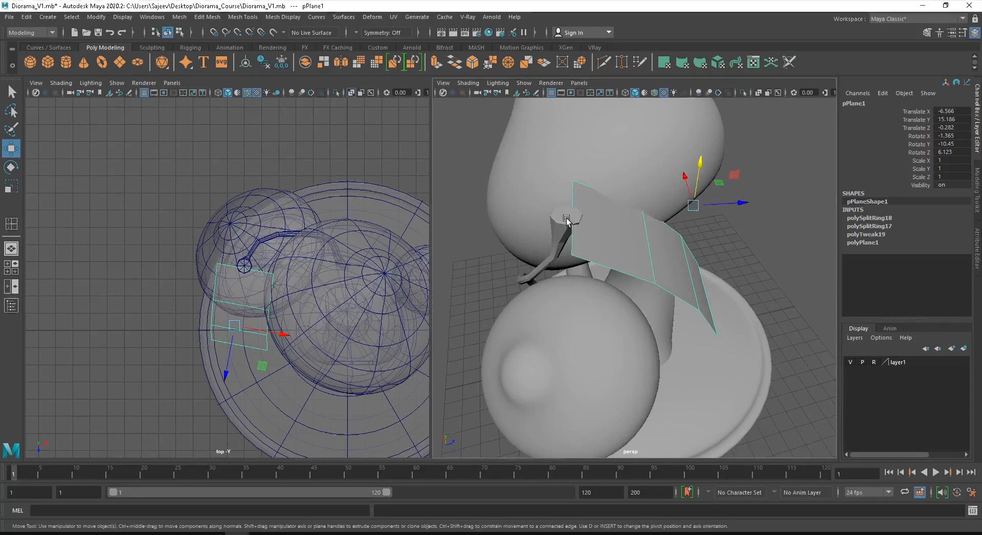
{"action": "right_click_drag", "start_coordinate": [576, 218], "coordinate": [607, 263], "text": "alt"}
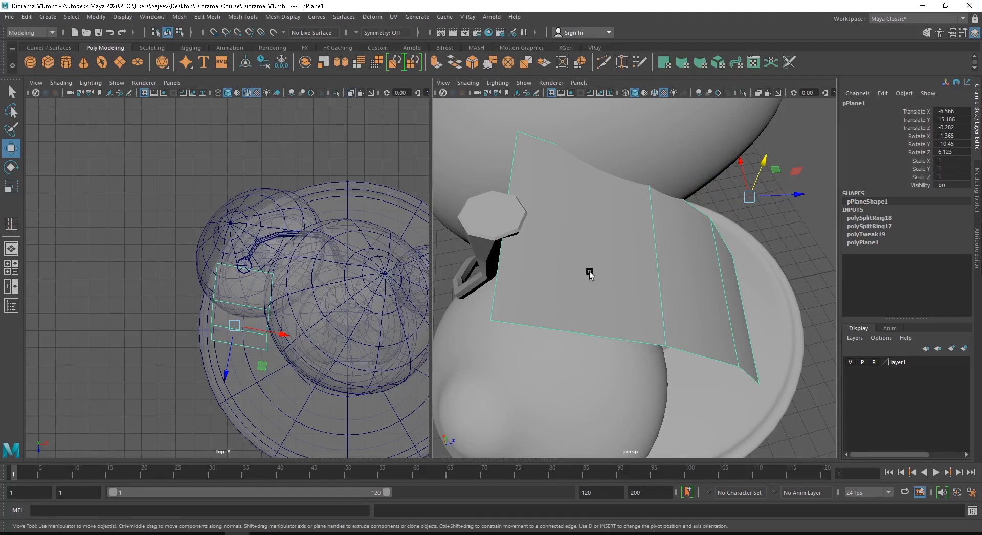
{"action": "right_click_drag", "start_coordinate": [261, 282], "coordinate": [217, 275], "text": "alt"}
{"action": "middle_click_drag", "start_coordinate": [216, 275], "coordinate": [204, 272], "text": "alt"}
{"action": "right_click_drag", "start_coordinate": [204, 271], "coordinate": [247, 321], "text": "alt"}
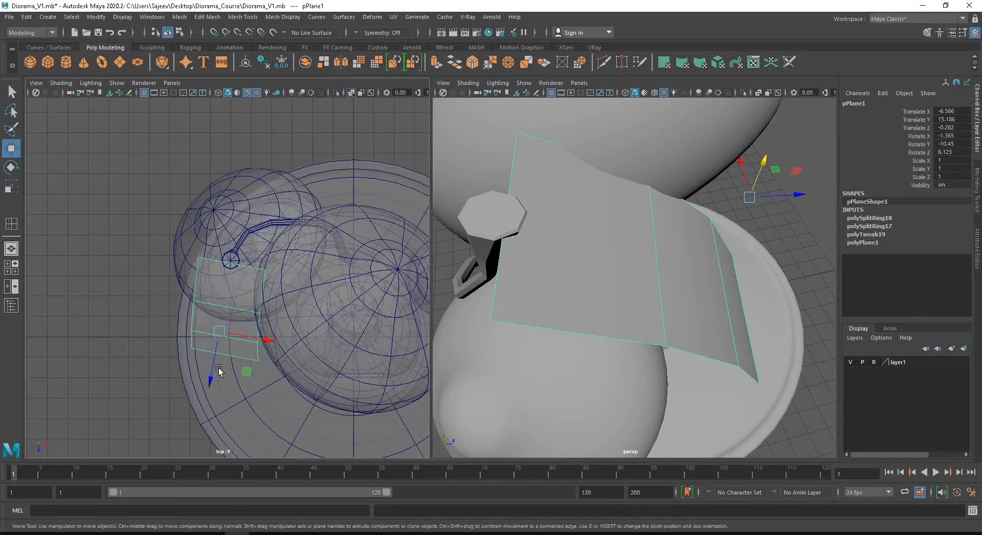
{"action": "key", "text": "d"}
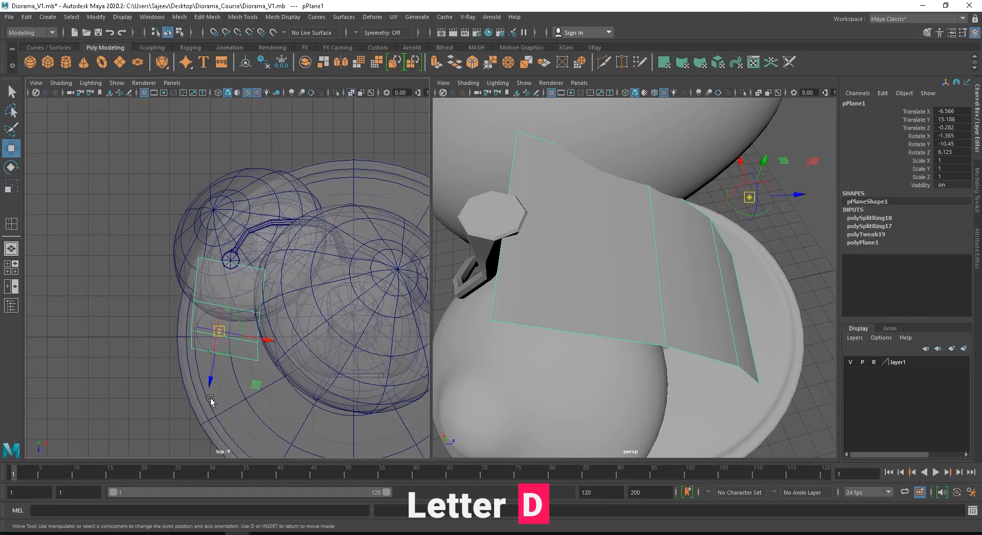
{"action": "key", "text": "d"}
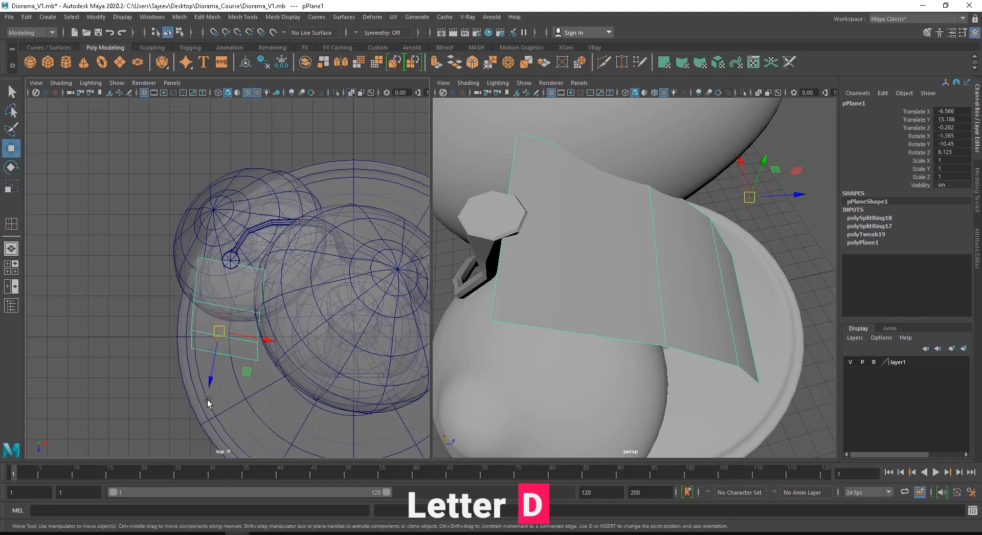
{"action": "key", "text": "d"}
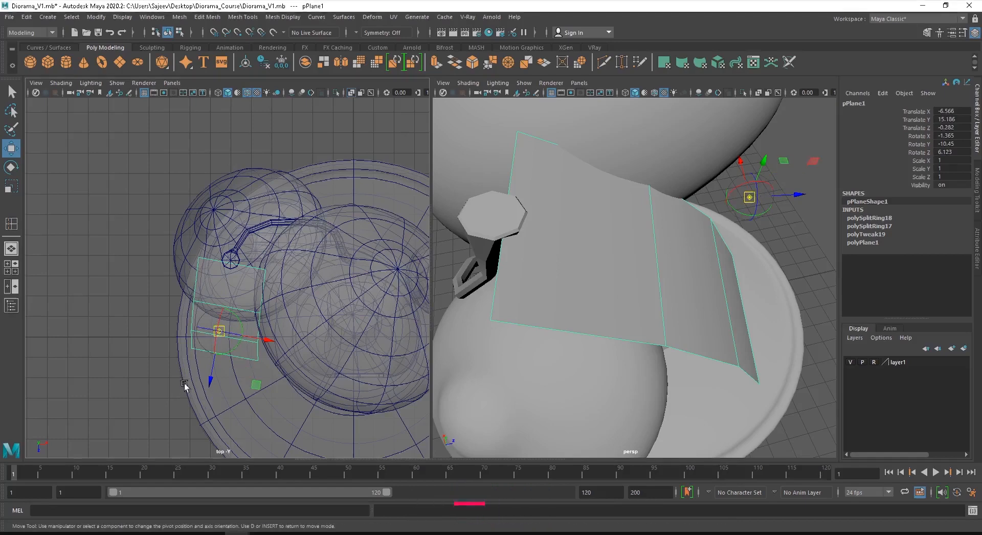
{"action": "left_click", "coordinate": [211, 385]}
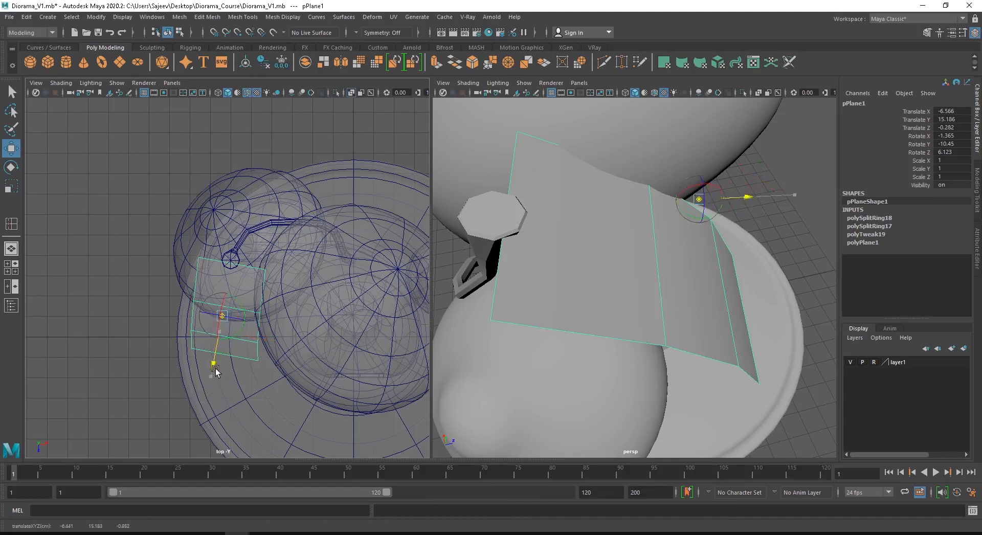
{"action": "left_click_drag", "start_coordinate": [215, 372], "coordinate": [233, 325]}
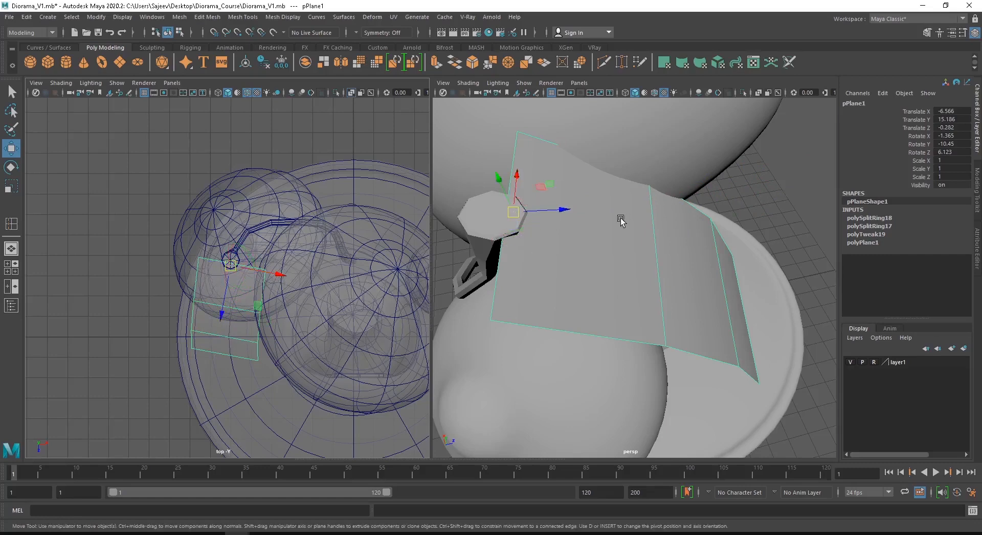
Duplicate the petal and rotate the copy about the stem top to about 29.9, -91.8 and -43.8 degrees
{"action": "left_click_drag", "start_coordinate": [620, 219], "coordinate": [613, 239], "text": "alt"}
{"action": "right_click_drag", "start_coordinate": [613, 238], "coordinate": [553, 256], "text": "alt"}
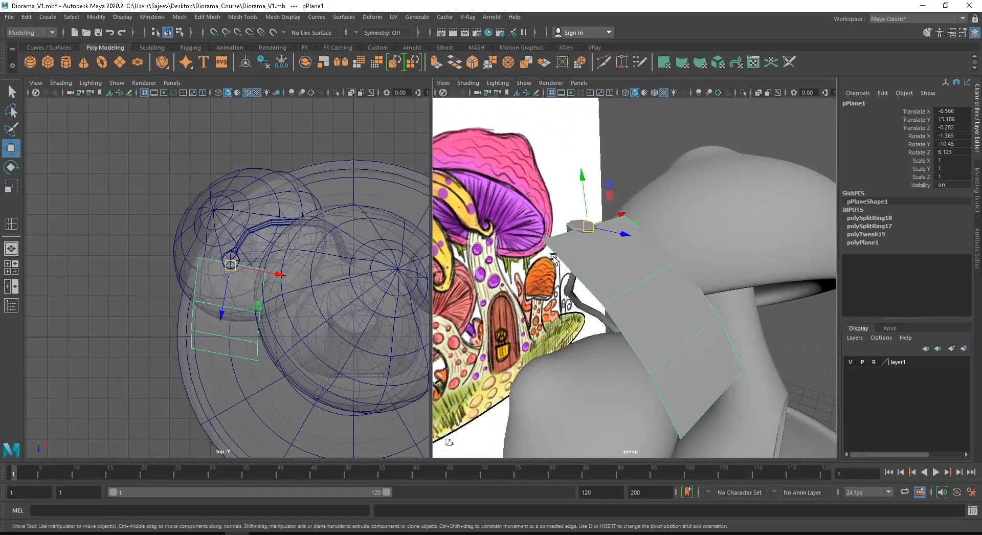
{"action": "mouse_move", "coordinate": [515, 247]}
{"action": "left_mouse_down", "text": "alt"}
{"action": "mouse_move", "coordinate": [495, 252]}
{"action": "mouse_move", "coordinate": [532, 257]}
{"action": "mouse_move", "coordinate": [522, 255]}
{"action": "left_mouse_up", "text": "alt"}
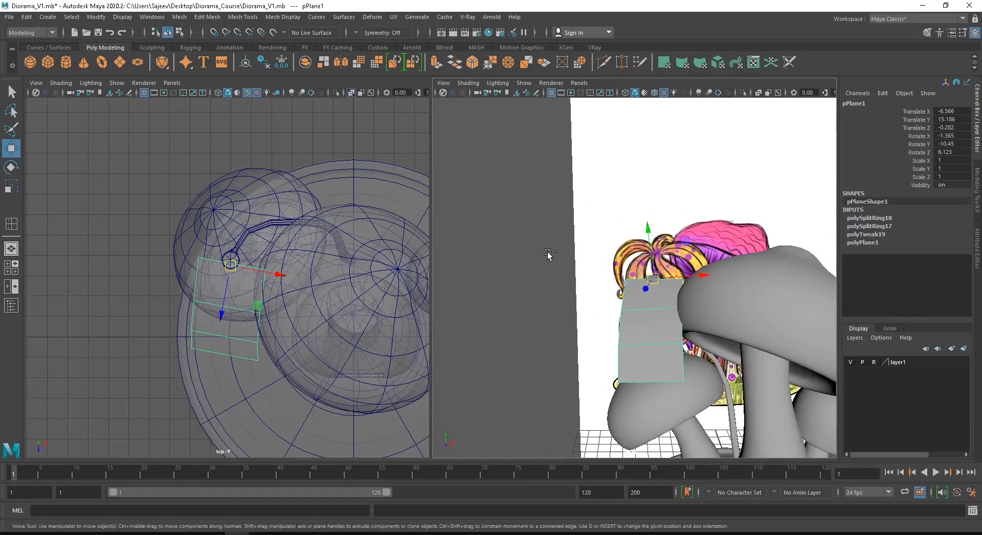
{"action": "key", "text": "ctrl+d"}
{"action": "left_click_drag", "start_coordinate": [624, 283], "coordinate": [669, 348], "text": "alt"}
{"action": "key", "text": "e"}
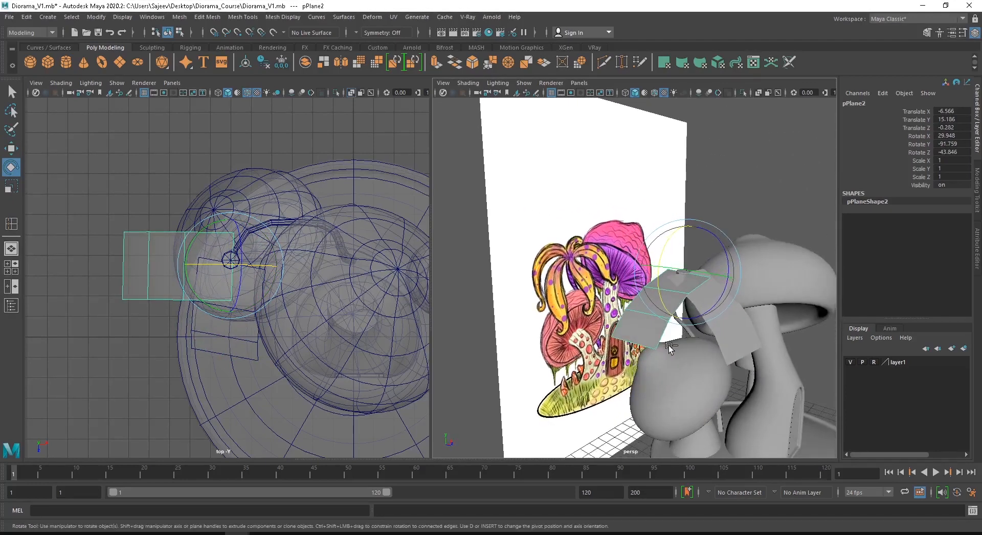
Duplicate the second petal and rotate the copy around the stem top so it points toward the back
{"action": "key", "text": "ctrl+d"}
{"action": "left_click_drag", "start_coordinate": [673, 259], "coordinate": [658, 275], "text": "alt"}
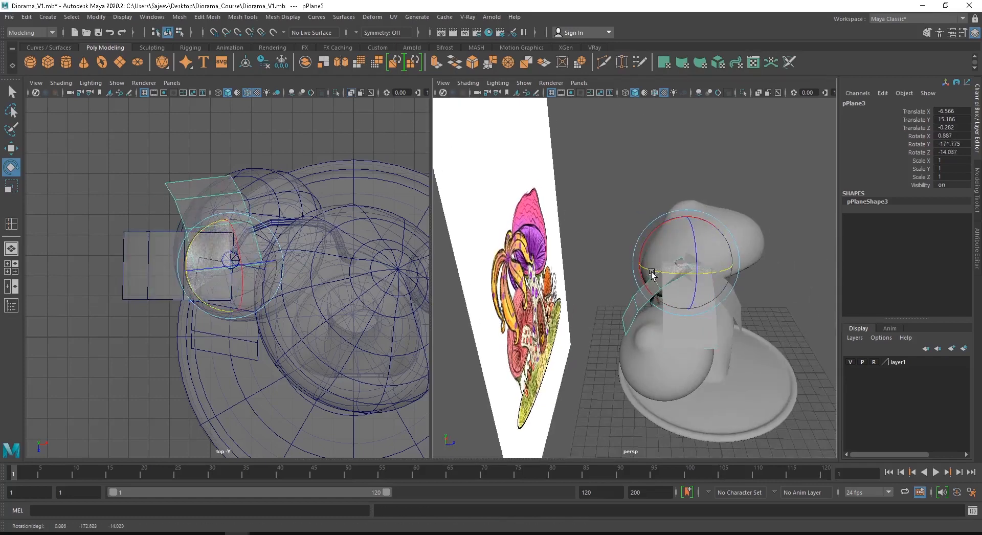
{"action": "left_click_drag", "start_coordinate": [680, 218], "coordinate": [745, 334]}
{"action": "scroll", "coordinate": [753, 326], "scroll_direction": "up", "scroll_amount": 4}
{"action": "left_click_drag", "start_coordinate": [699, 267], "coordinate": [750, 213]}
Duplicate the third petal and rotate the copy to about -17.5, -232.3 and 24.8 degrees, over the large mushroom cap
{"action": "key", "text": "ctrl+d"}
{"action": "left_click_drag", "start_coordinate": [673, 220], "coordinate": [680, 250]}
{"action": "left_click_drag", "start_coordinate": [772, 234], "coordinate": [781, 237]}
{"action": "left_click_drag", "start_coordinate": [731, 272], "coordinate": [723, 281]}
{"action": "right_click_drag", "start_coordinate": [721, 278], "coordinate": [682, 265], "text": "alt"}
{"action": "left_click_drag", "start_coordinate": [683, 266], "coordinate": [688, 300], "text": "alt"}
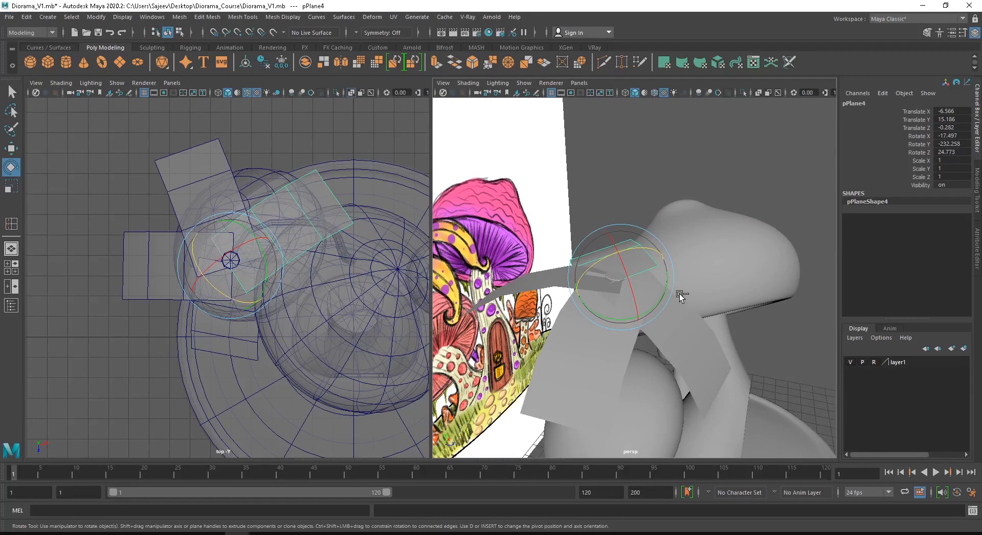
Rotate the second petal around the stem top toward the third one, to about -113 degrees in Y
{"action": "left_click", "coordinate": [601, 348]}
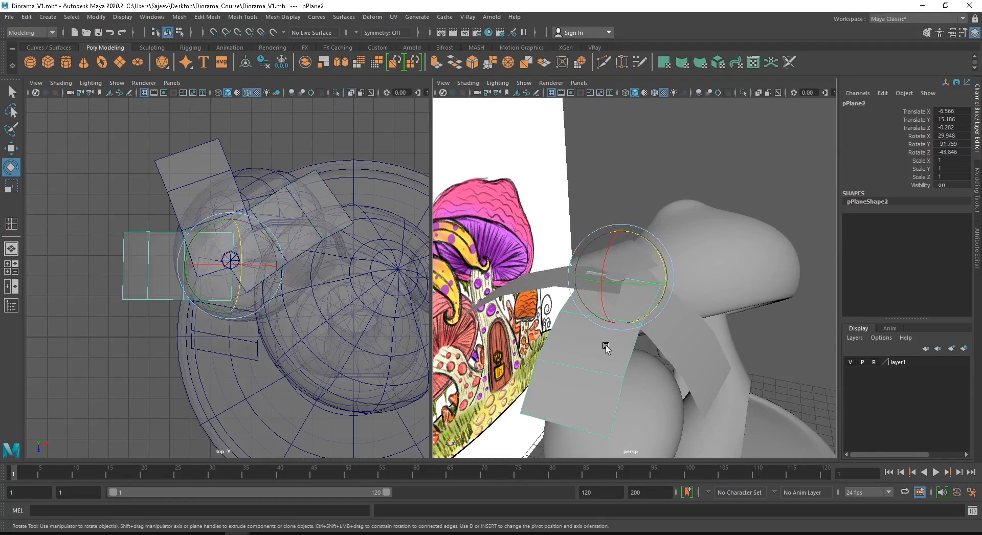
{"action": "left_click_drag", "start_coordinate": [647, 282], "coordinate": [628, 285]}
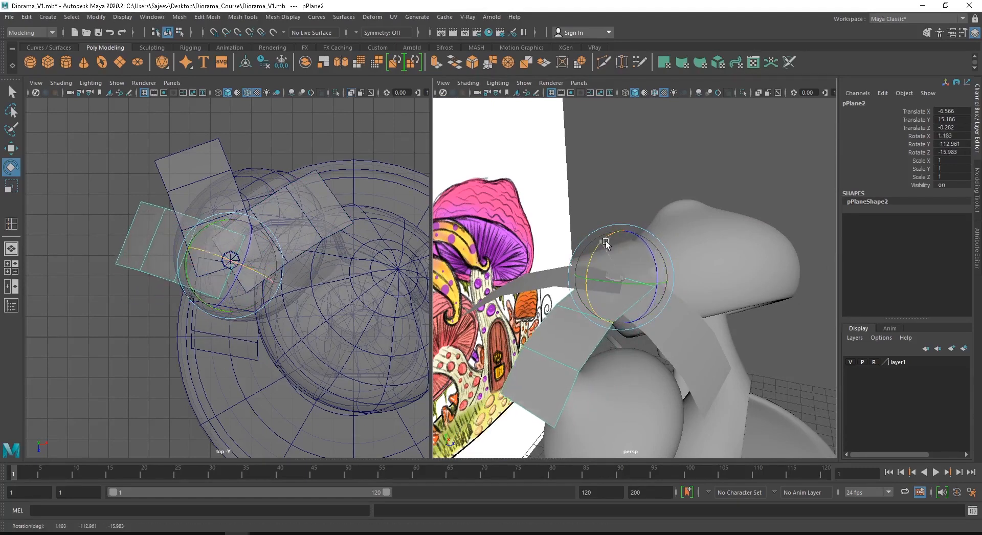
{"action": "left_click_drag", "start_coordinate": [606, 243], "coordinate": [602, 249]}
{"action": "left_click_drag", "start_coordinate": [626, 285], "coordinate": [656, 291]}
Duplicate the second petal and rotate the copy into the gap between it and the original petal
{"action": "key", "text": "ctrl+d"}
{"action": "left_click_drag", "start_coordinate": [688, 300], "coordinate": [625, 271], "text": "alt"}
{"action": "left_click_drag", "start_coordinate": [625, 287], "coordinate": [629, 255], "text": "alt"}
{"action": "left_click_drag", "start_coordinate": [654, 317], "coordinate": [632, 309], "text": "alt"}
Rotate the original petal to about -19.8, -4.8 and 24.1 degrees and swing the fifth petal slightly toward it
{"action": "left_click", "coordinate": [630, 327]}
{"action": "left_click_drag", "start_coordinate": [613, 253], "coordinate": [592, 241]}
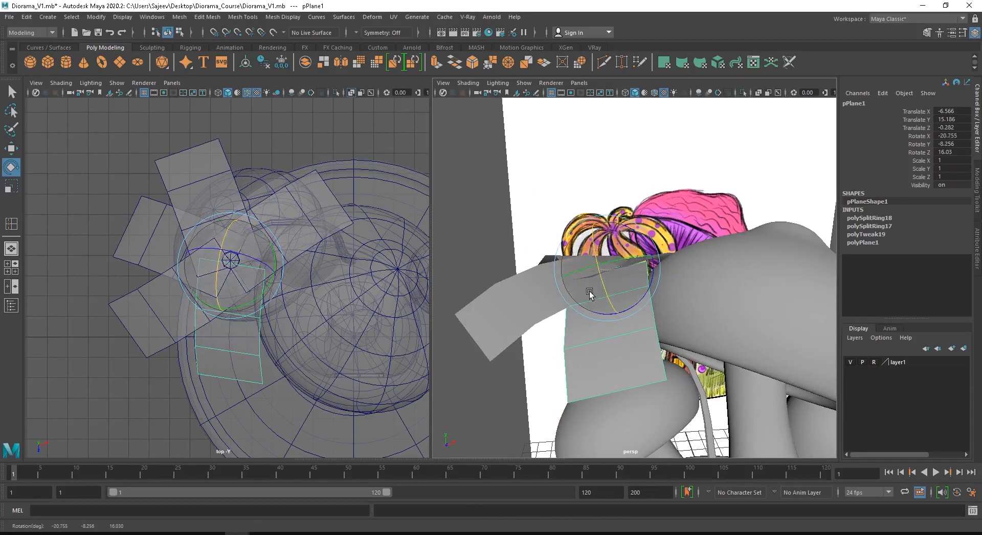
{"action": "mouse_move", "coordinate": [588, 294]}
{"action": "left_mouse_down"}
{"action": "mouse_move", "coordinate": [596, 314]}
{"action": "mouse_move", "coordinate": [598, 272]}
{"action": "mouse_move", "coordinate": [585, 307]}
{"action": "left_mouse_up"}
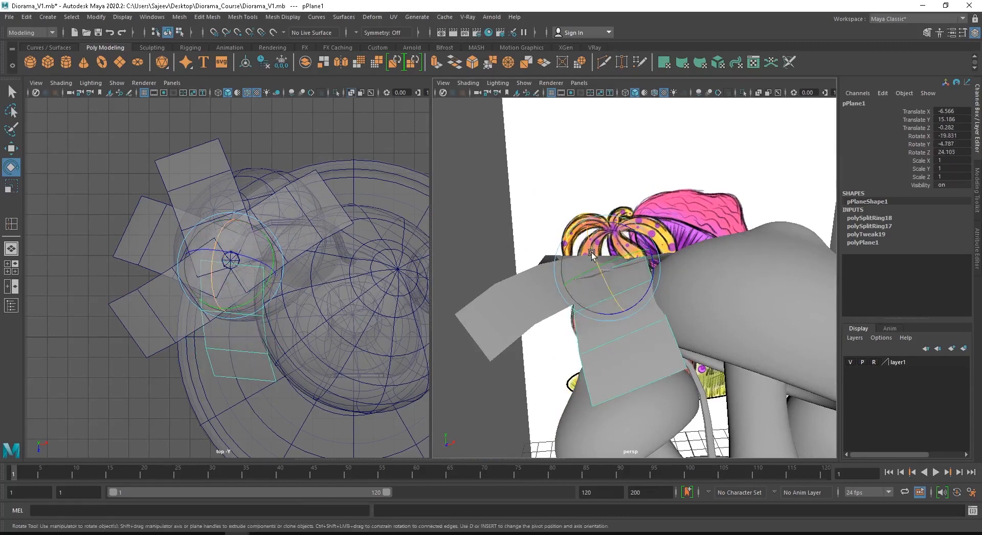
{"action": "left_click", "coordinate": [523, 310]}
{"action": "left_click_drag", "start_coordinate": [587, 230], "coordinate": [783, 241]}
{"action": "left_click", "coordinate": [807, 225]}
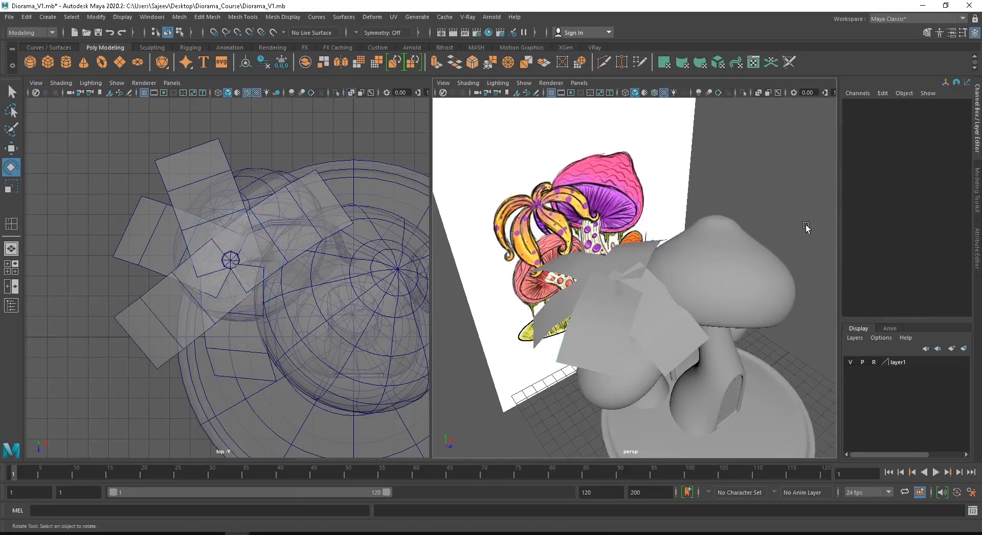
Select the outer end edge of the fifth petal in edge mode and pull it down and inward
{"action": "key", "text": "w"}
{"action": "left_click_drag", "start_coordinate": [729, 268], "coordinate": [630, 257], "text": "alt"}
{"action": "right_click_drag", "start_coordinate": [631, 256], "coordinate": [592, 304], "text": "alt"}
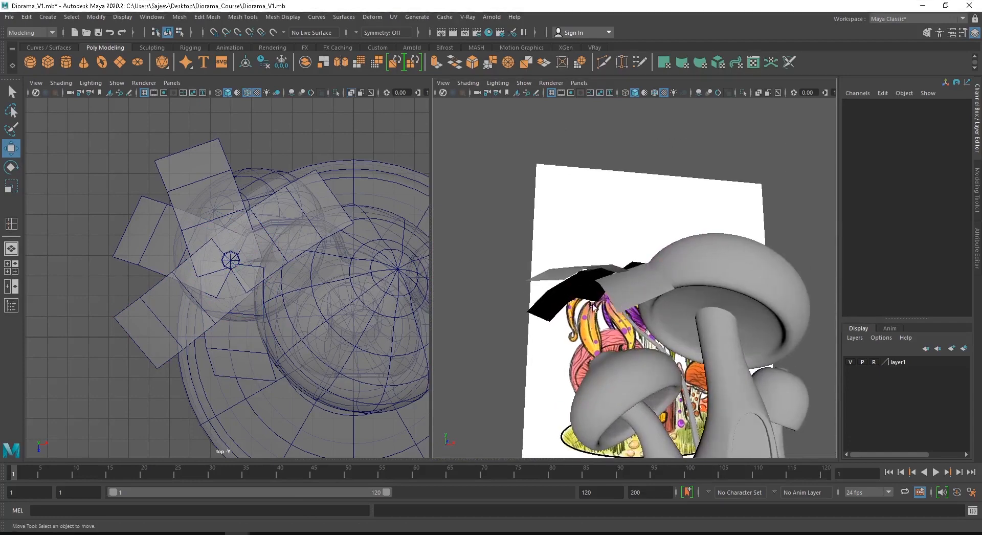
{"action": "left_click", "coordinate": [563, 271]}
{"action": "left_click_drag", "start_coordinate": [563, 271], "coordinate": [559, 281], "text": "alt"}
{"action": "right_click_drag", "start_coordinate": [558, 259], "coordinate": [552, 222]}
{"action": "left_click", "coordinate": [539, 278]}
{"action": "left_click_drag", "start_coordinate": [525, 262], "coordinate": [582, 267]}
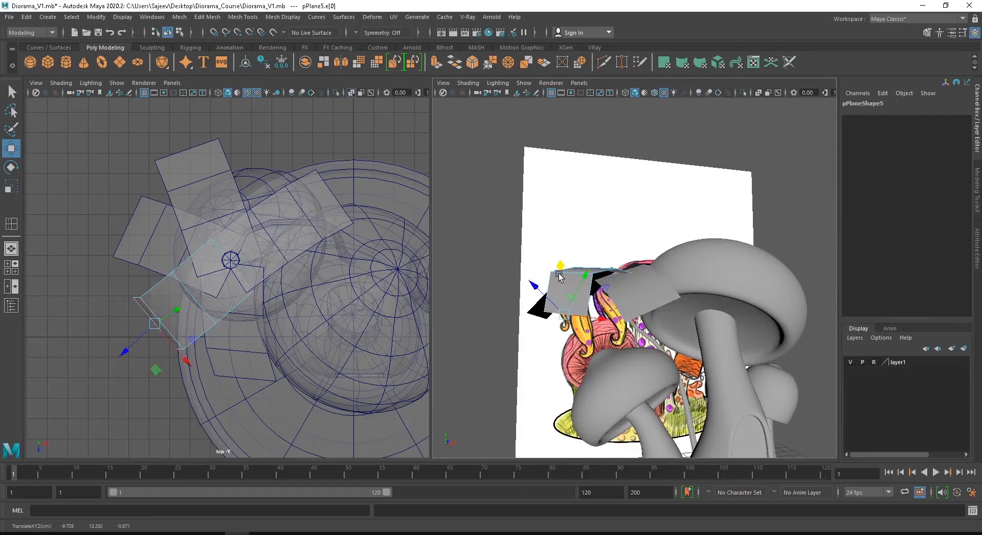
Move the fifth petal's two crosswise edges to reshape its downward arch, and return to object mode
{"action": "left_click", "coordinate": [570, 273]}
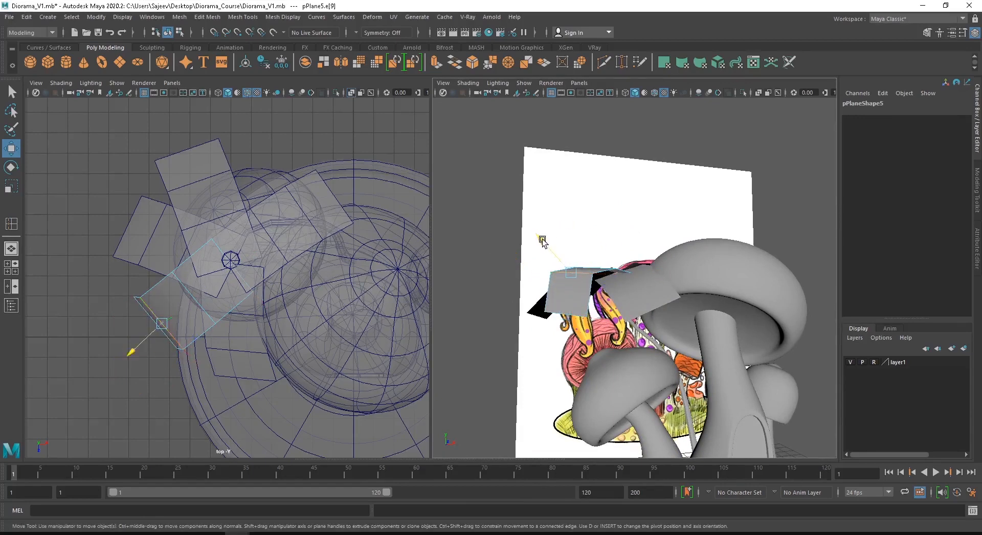
{"action": "left_click_drag", "start_coordinate": [542, 240], "coordinate": [596, 273]}
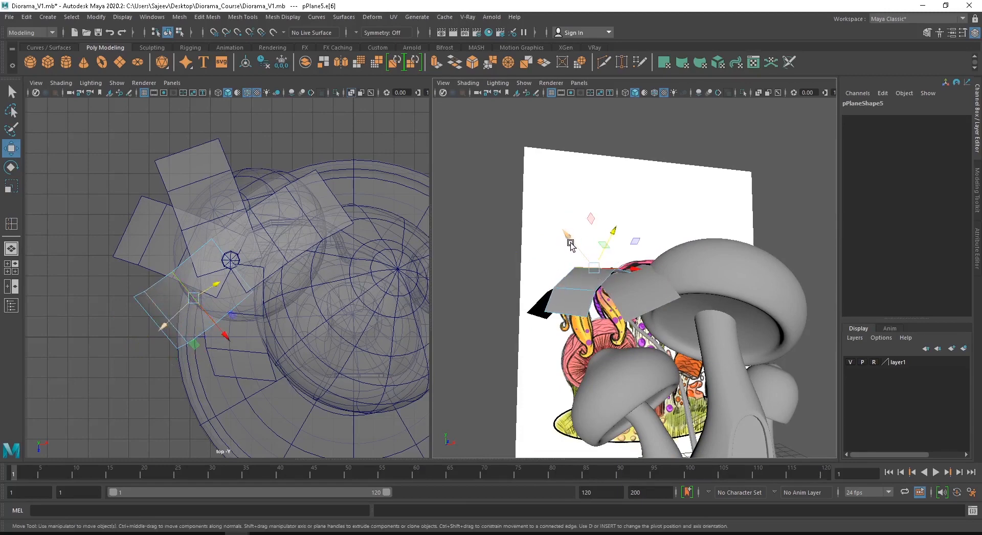
{"action": "left_click_drag", "start_coordinate": [571, 244], "coordinate": [572, 249]}
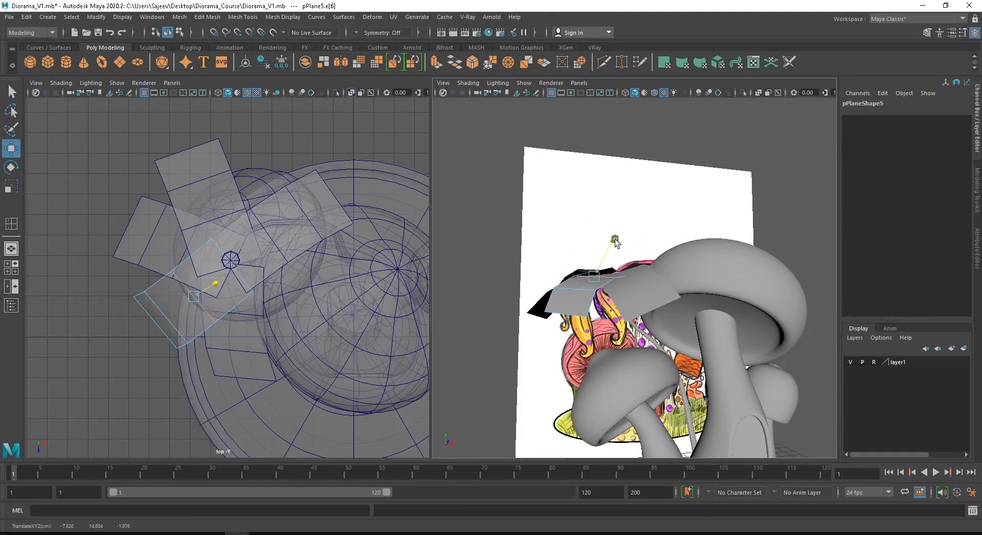
{"action": "left_click_drag", "start_coordinate": [618, 237], "coordinate": [639, 294]}
{"action": "right_click_drag", "start_coordinate": [636, 260], "coordinate": [716, 217]}
{"action": "left_click", "coordinate": [758, 215]}
Examine the five-petal arrangement from several angles against the reference drawing
{"action": "left_click_drag", "start_coordinate": [757, 216], "coordinate": [662, 242], "text": "alt"}
{"action": "right_click_drag", "start_coordinate": [662, 242], "coordinate": [588, 271], "text": "alt"}
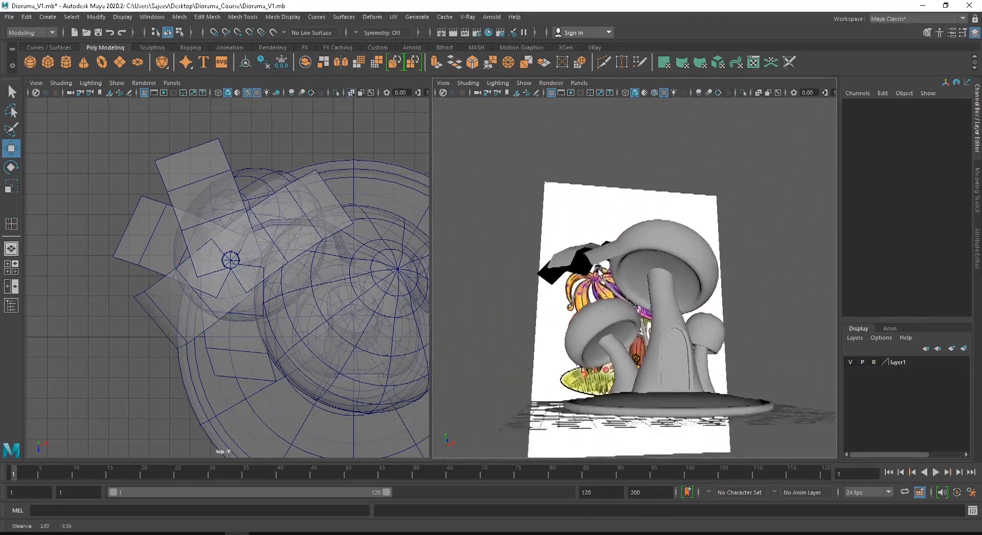
{"action": "left_click_drag", "start_coordinate": [552, 256], "coordinate": [525, 276], "text": "alt"}
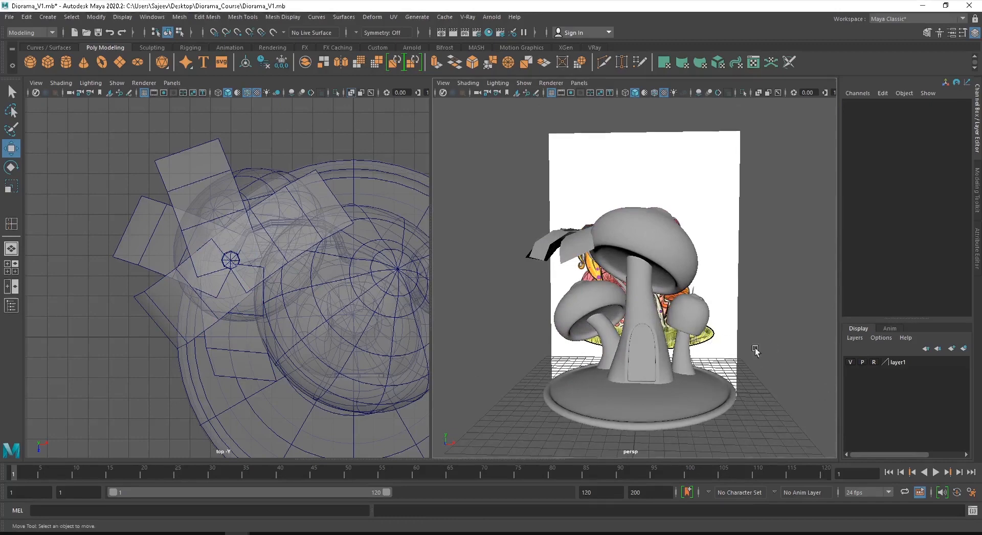
{"action": "right_click_drag", "start_coordinate": [697, 352], "coordinate": [648, 353], "text": "alt"}
{"action": "left_click_drag", "start_coordinate": [648, 353], "coordinate": [585, 363], "text": "alt"}
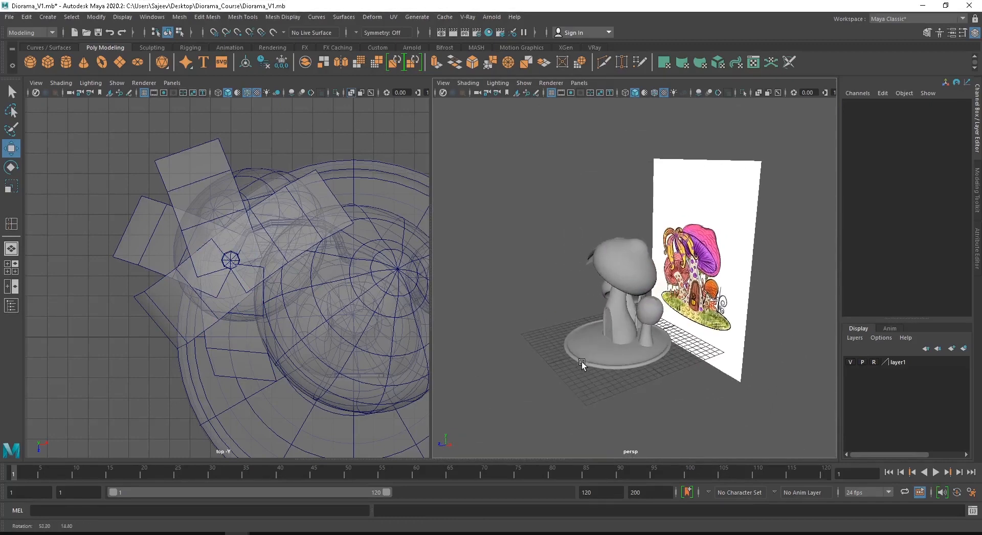
{"action": "right_click_drag", "start_coordinate": [585, 363], "coordinate": [692, 355], "text": "alt"}
{"action": "middle_click_drag", "start_coordinate": [692, 355], "coordinate": [665, 344], "text": "alt"}
{"action": "left_click_drag", "start_coordinate": [647, 336], "coordinate": [771, 339], "text": "alt"}
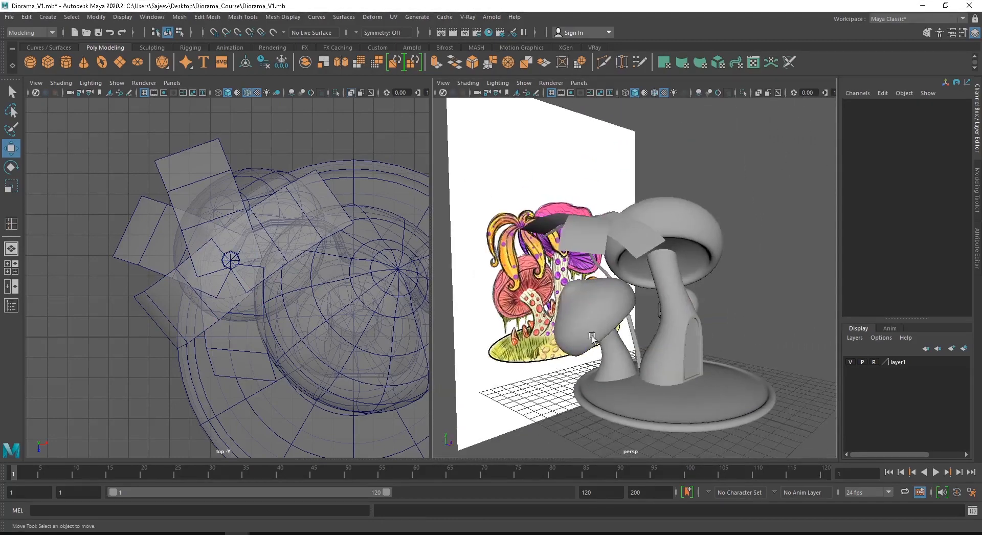
{"action": "middle_click_drag", "start_coordinate": [593, 336], "coordinate": [673, 304], "text": "alt"}
{"action": "right_click_drag", "start_coordinate": [661, 348], "coordinate": [745, 353], "text": "alt"}
{"action": "left_click_drag", "start_coordinate": [745, 352], "coordinate": [732, 351], "text": "alt"}
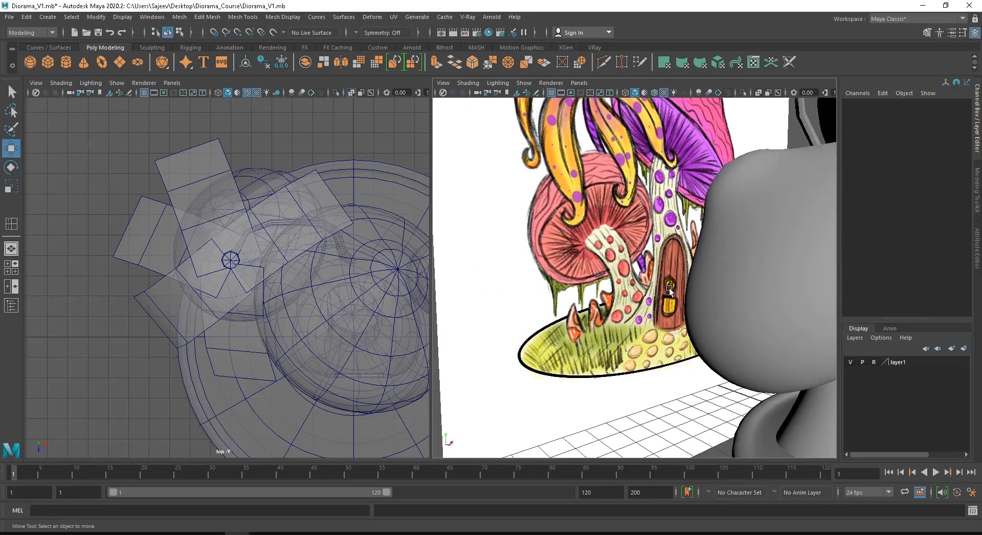
{"action": "left_click_drag", "start_coordinate": [668, 288], "coordinate": [574, 303], "text": "alt"}
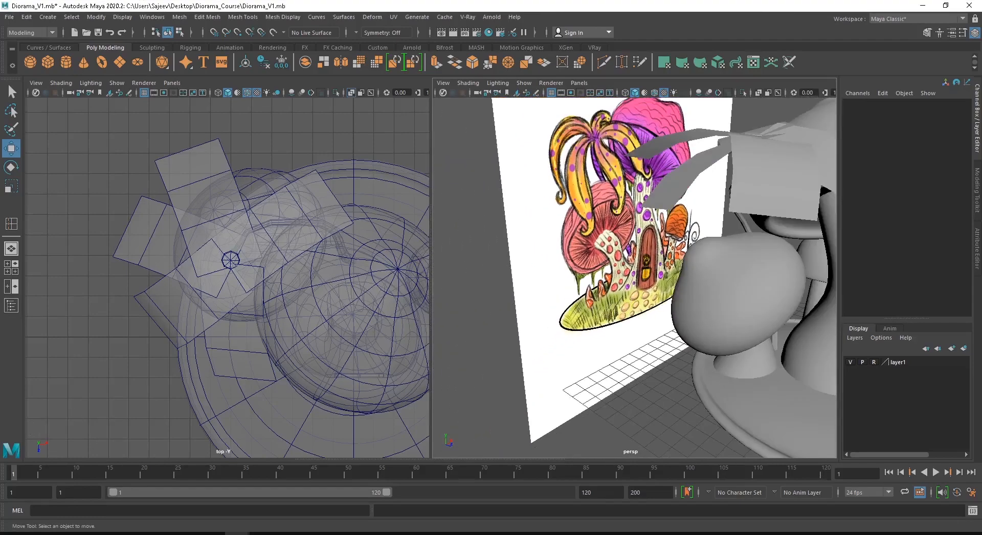